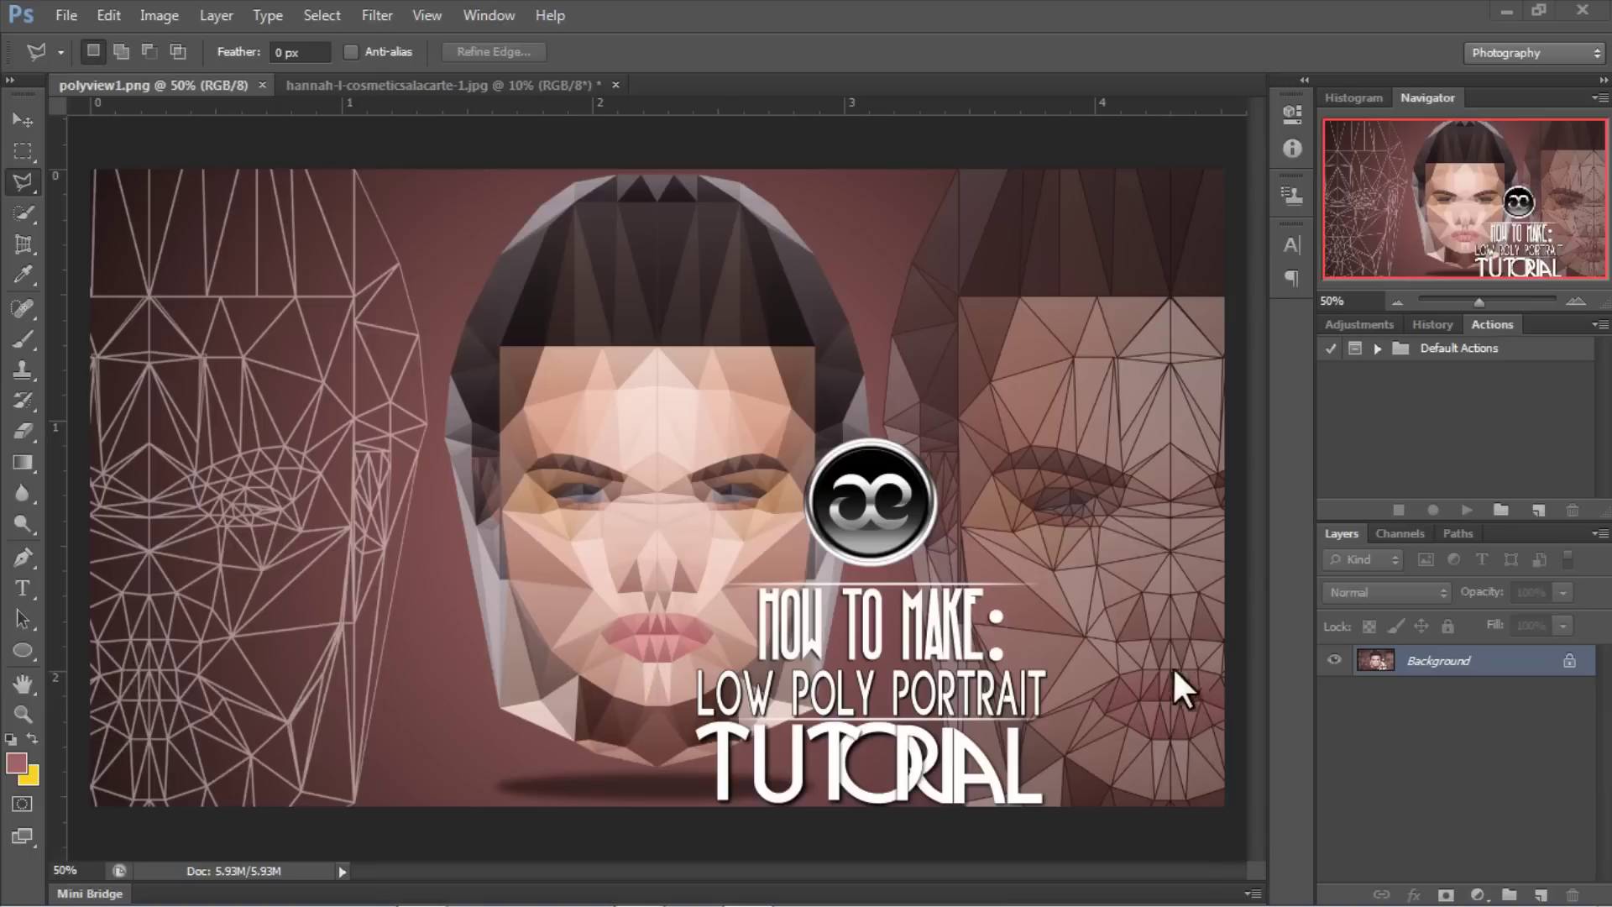
# Step: Close polyview1.png and duplicate the portrait's Background layer under the name Copy
pyautogui.click(261, 85)
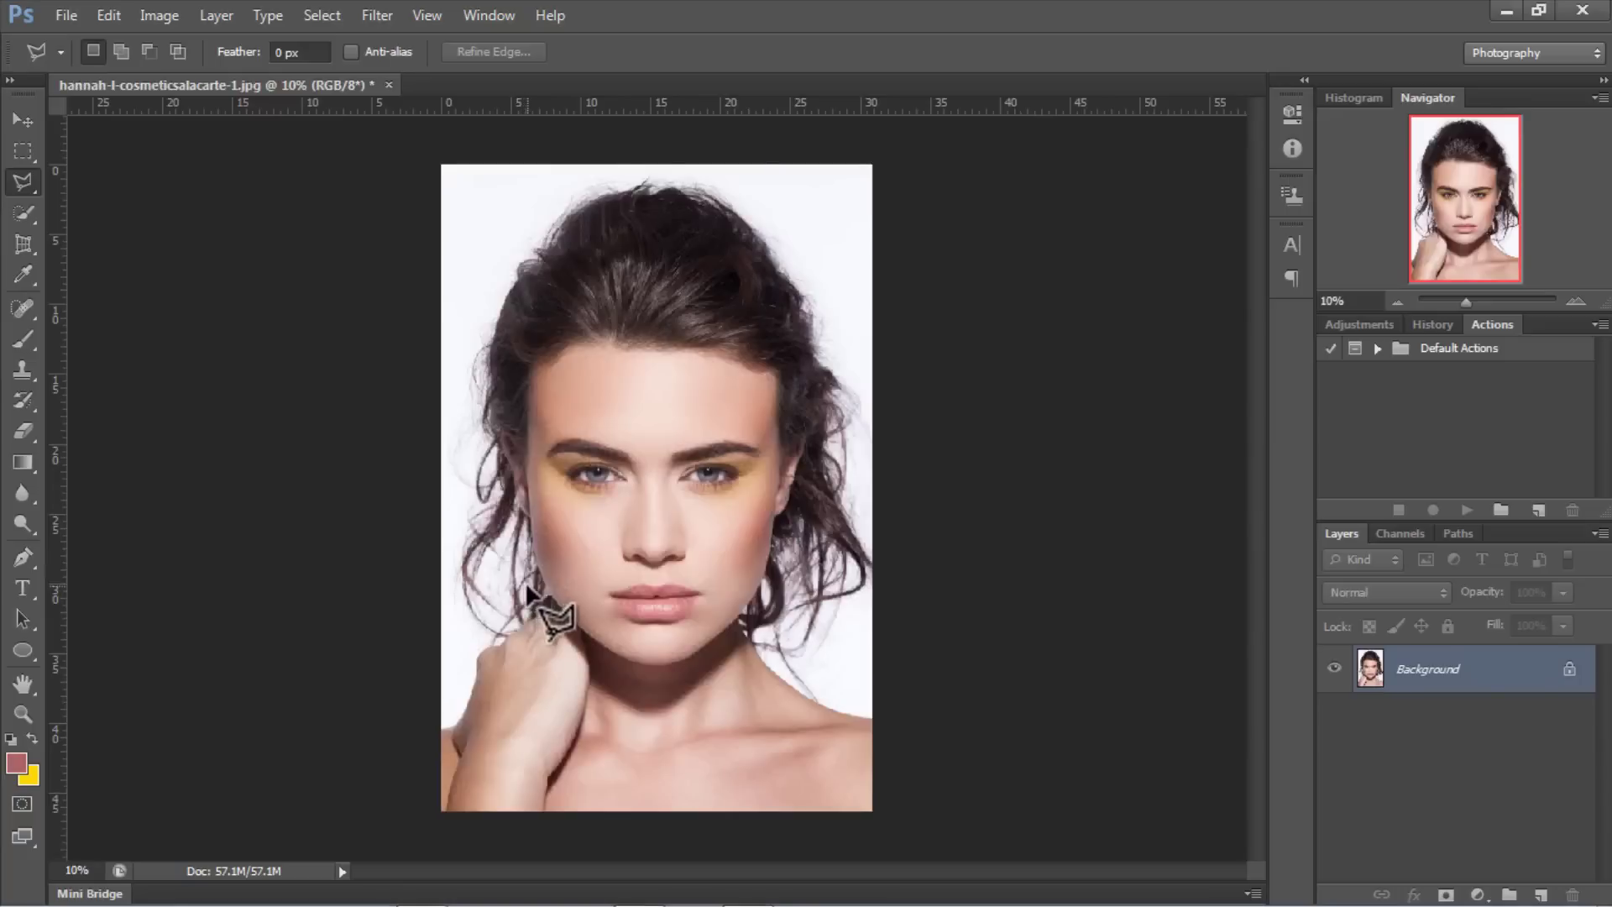
pyautogui.click(25, 119)
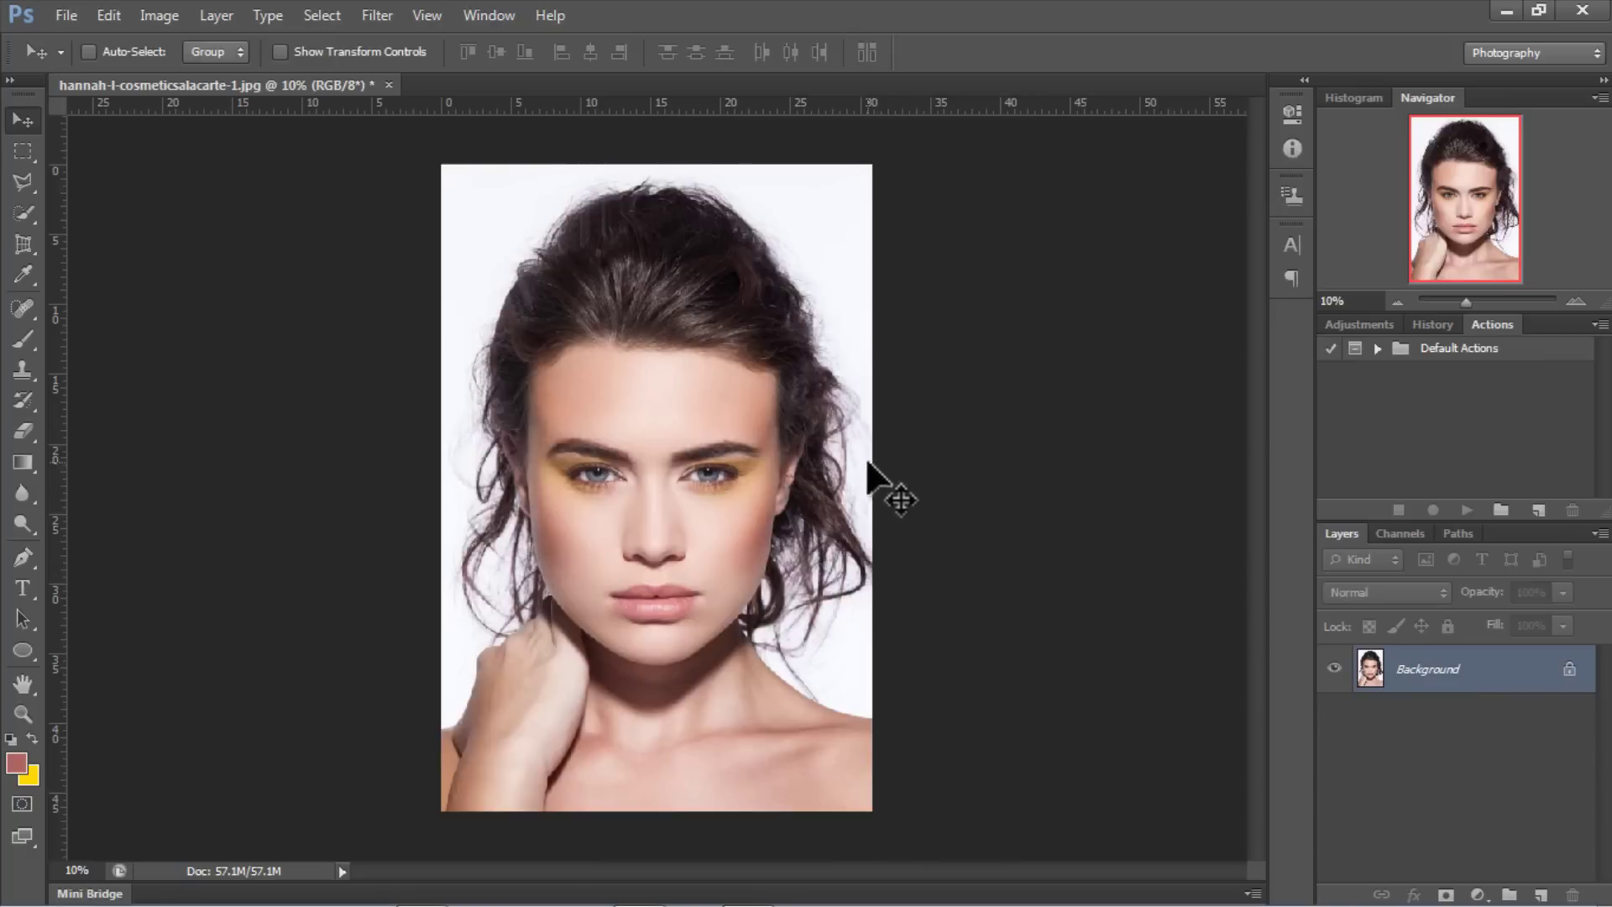
pyautogui.rightClick(1508, 670)
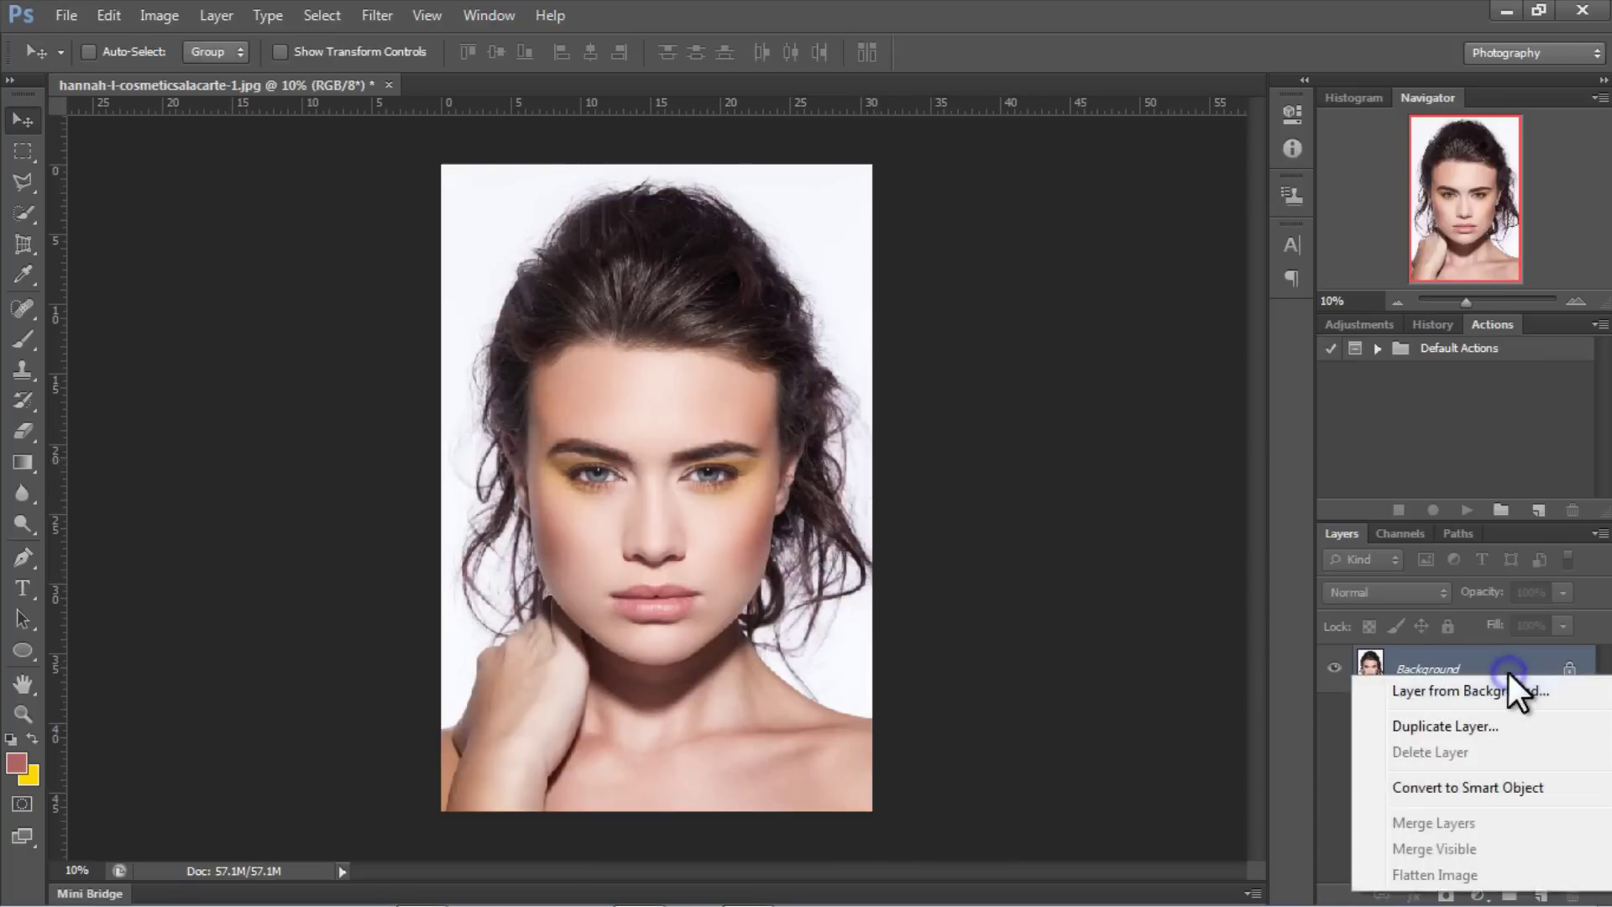
pyautogui.click(1482, 722)
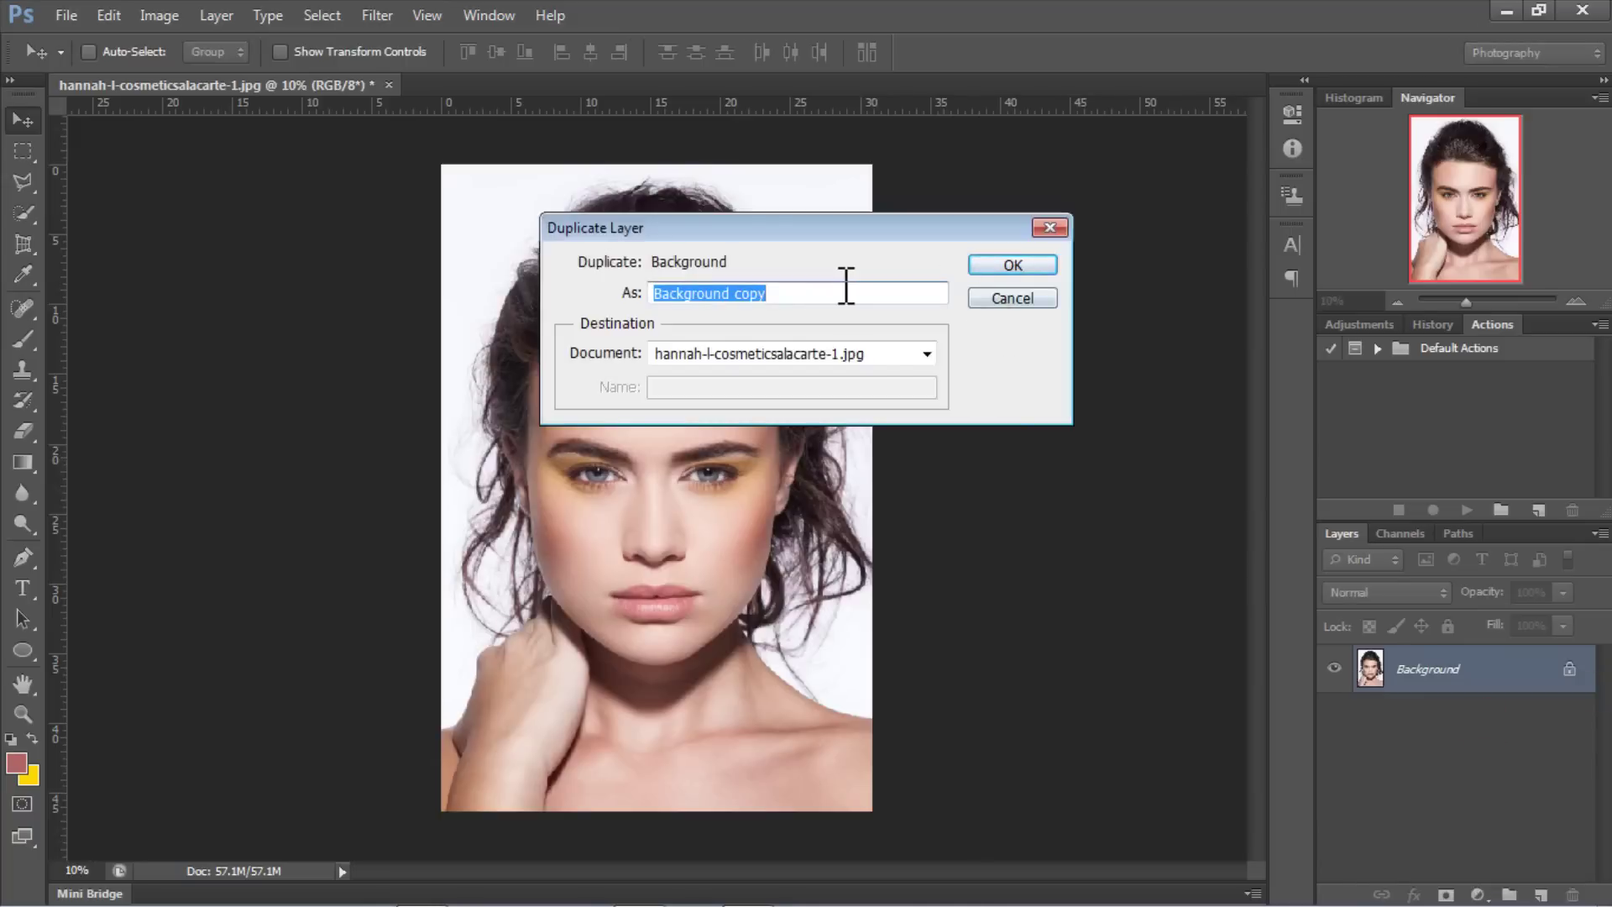
pyautogui.write('C')
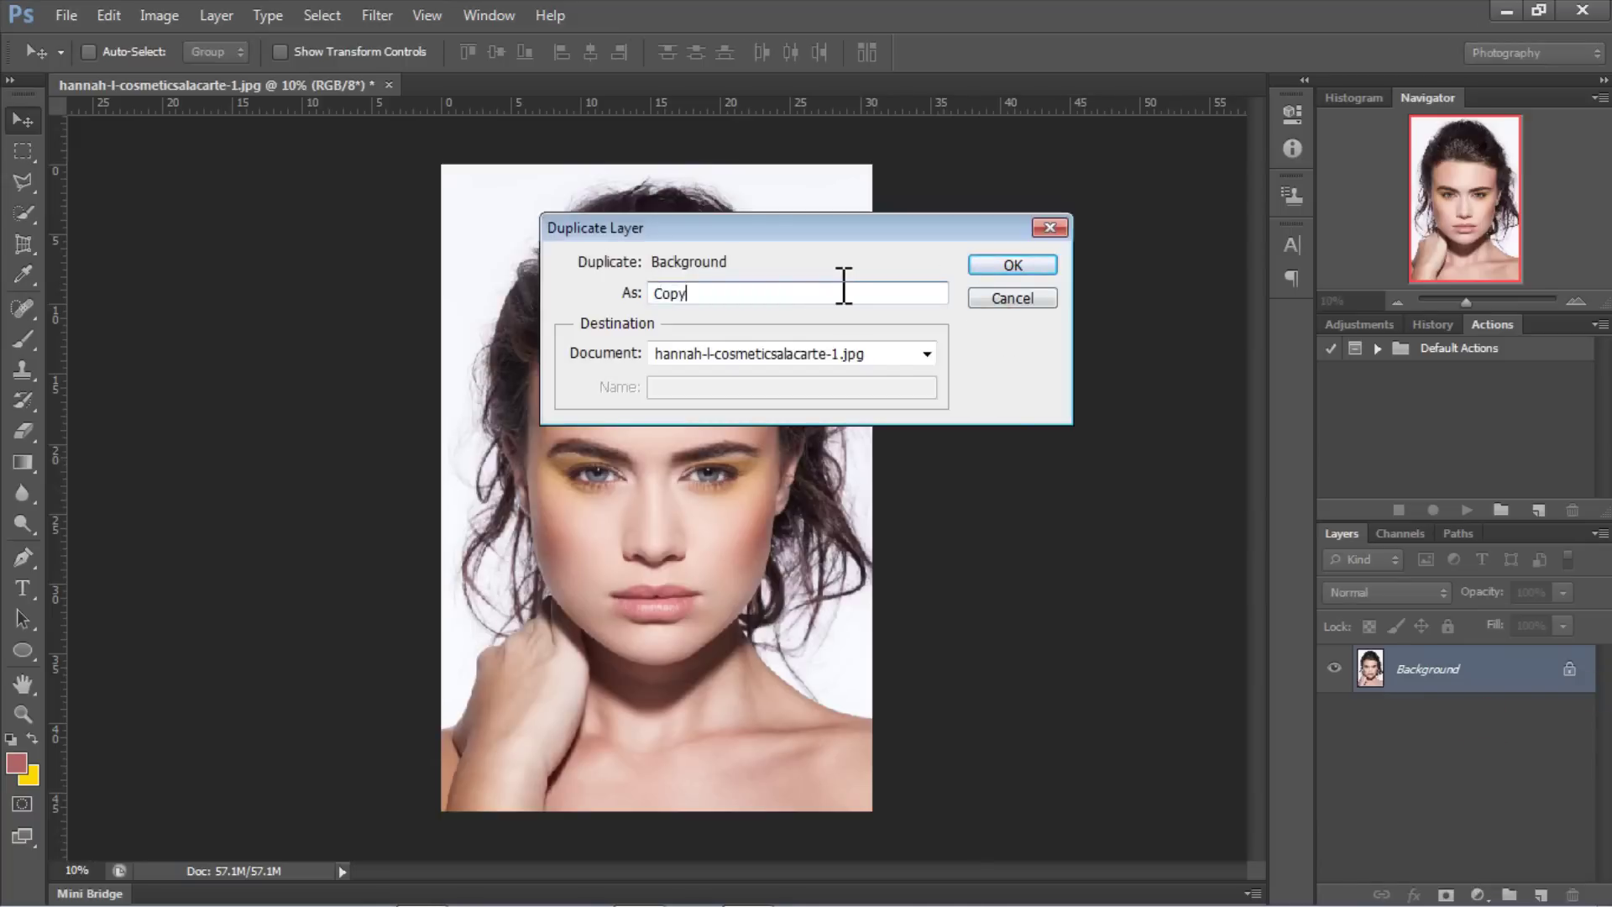
pyautogui.press('Return')
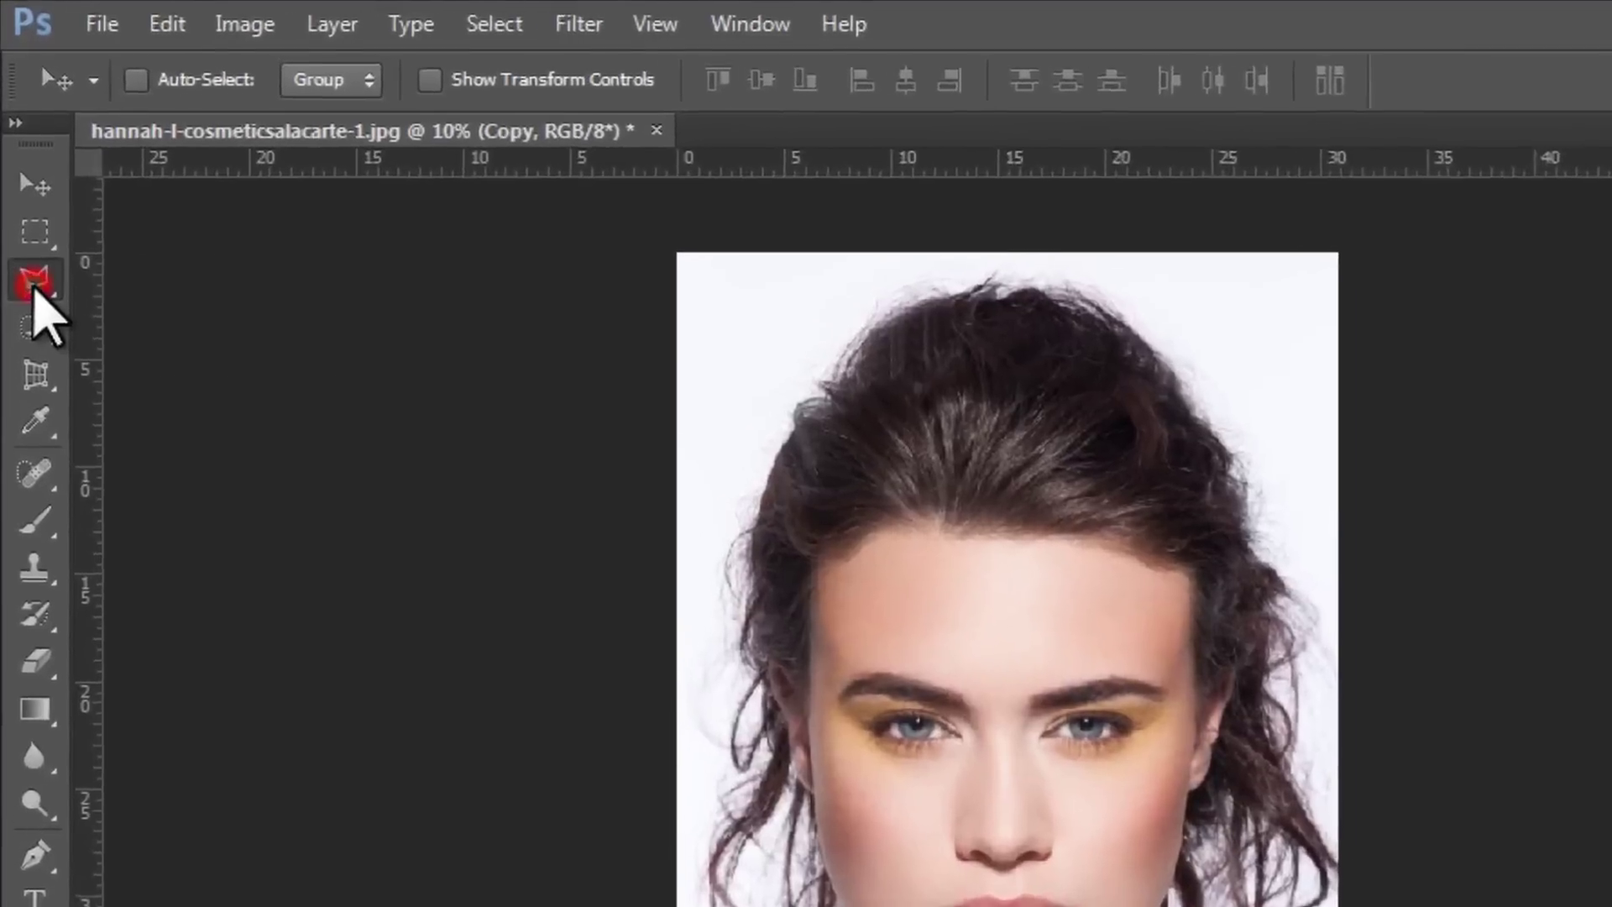
# Step: With the Polygonal Lasso at 100% zoom, select a triangle over the upper outer end of the left-hand eyebrow
pyautogui.click(23, 181)
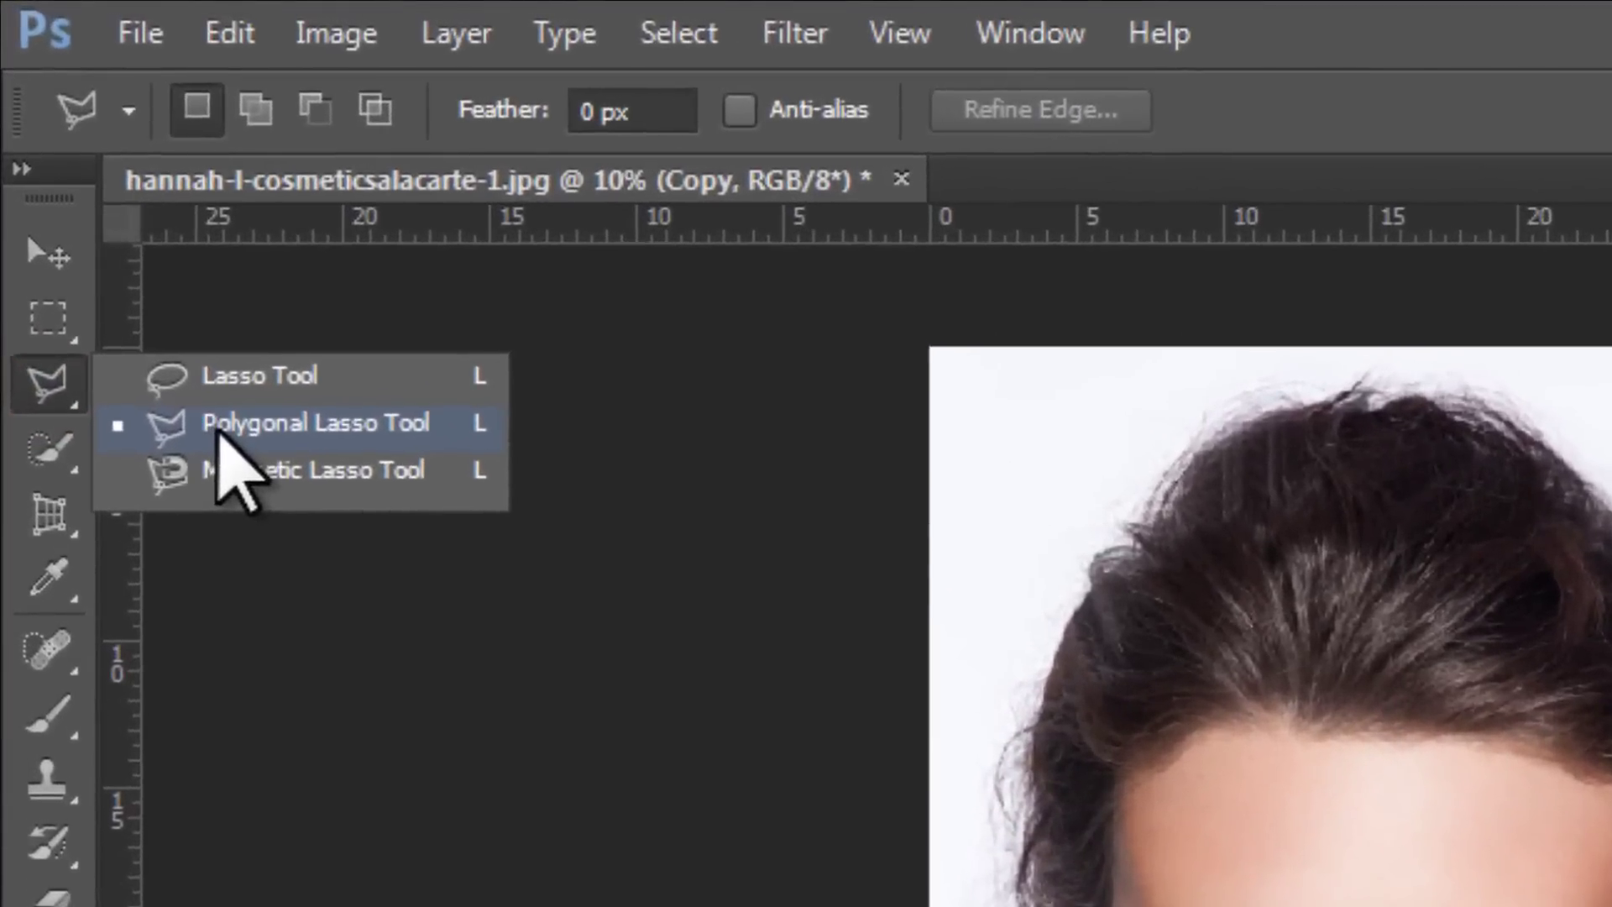
pyautogui.click(228, 425)
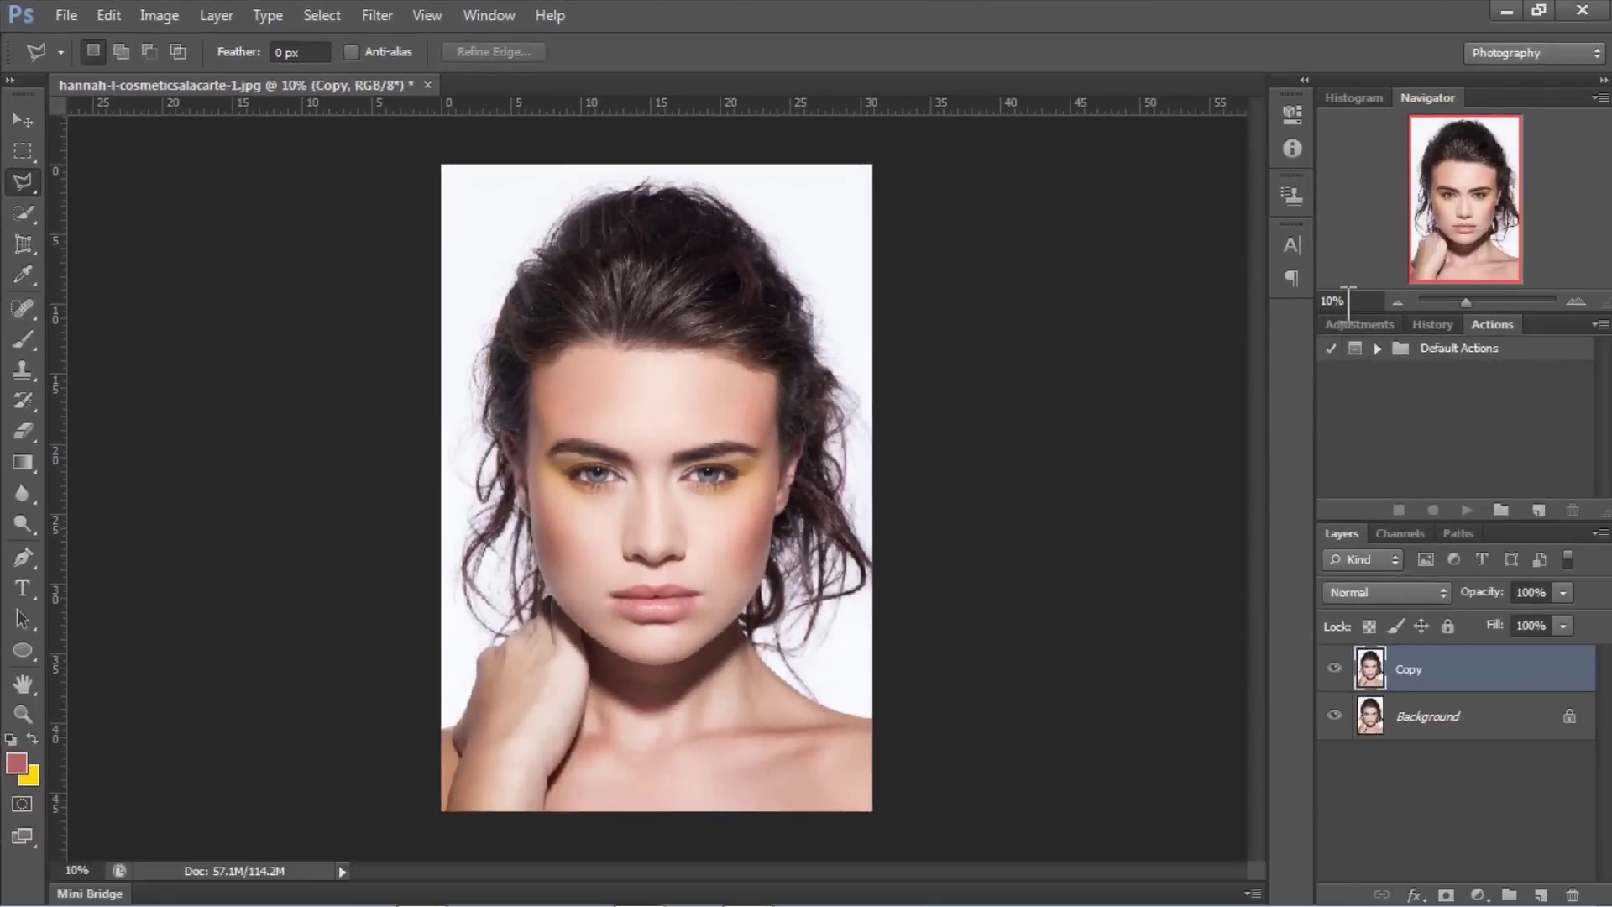
pyautogui.click(1347, 300)
pyautogui.write('100')
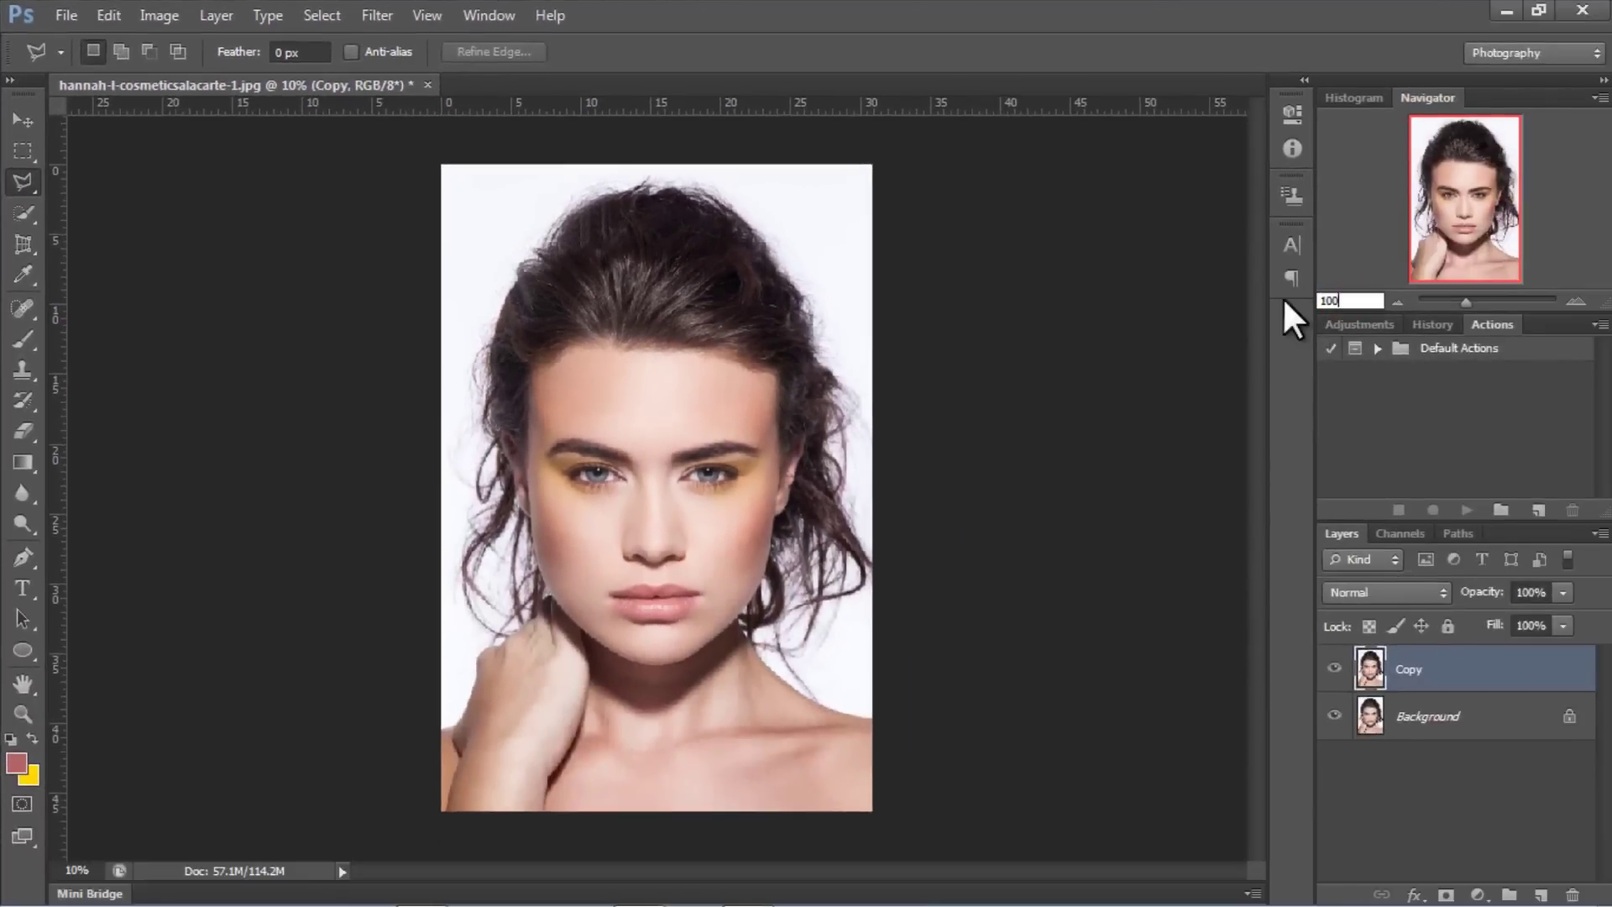
pyautogui.press('Return')
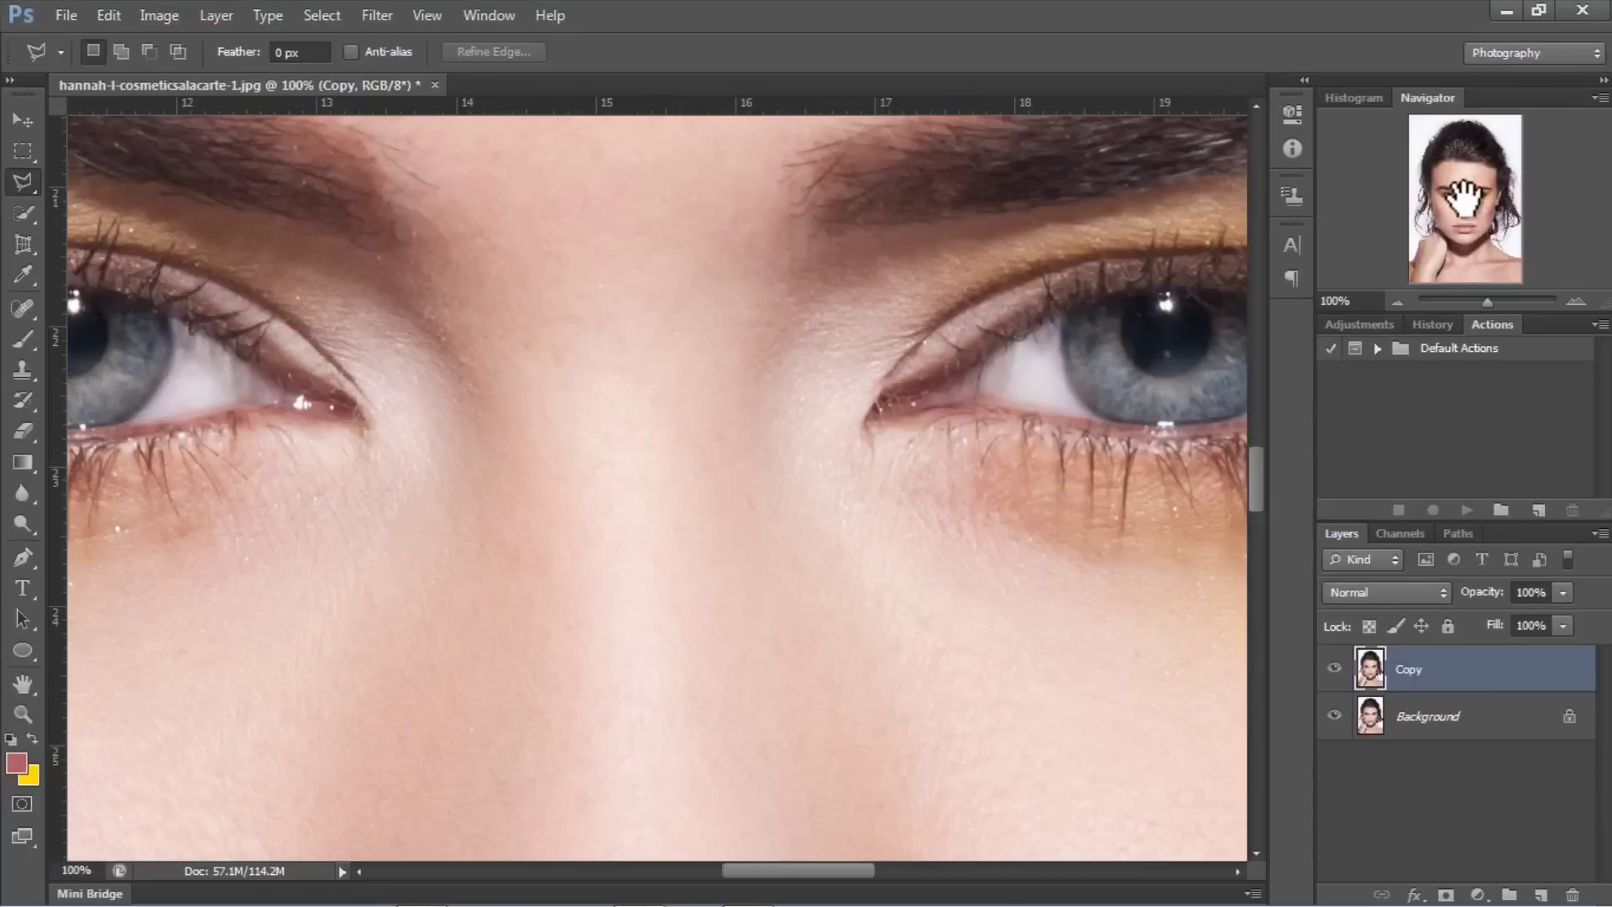
pyautogui.moveTo(1465, 191); pyautogui.dragTo(1436, 194)
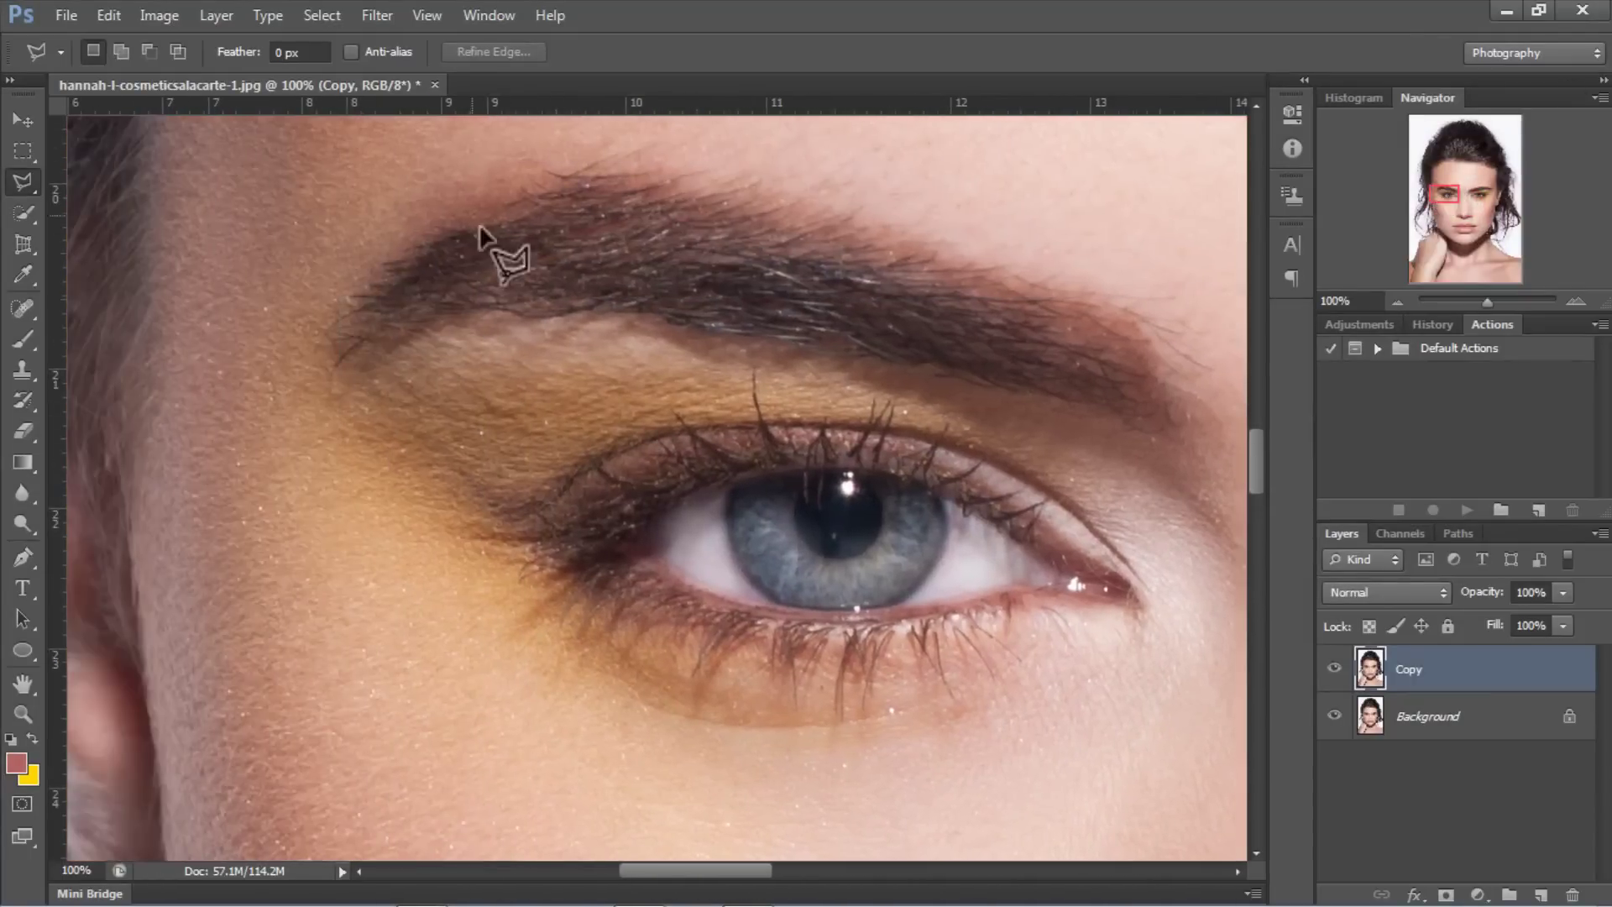
pyautogui.scroll(1, 454, 336)
pyautogui.click(311, 393)
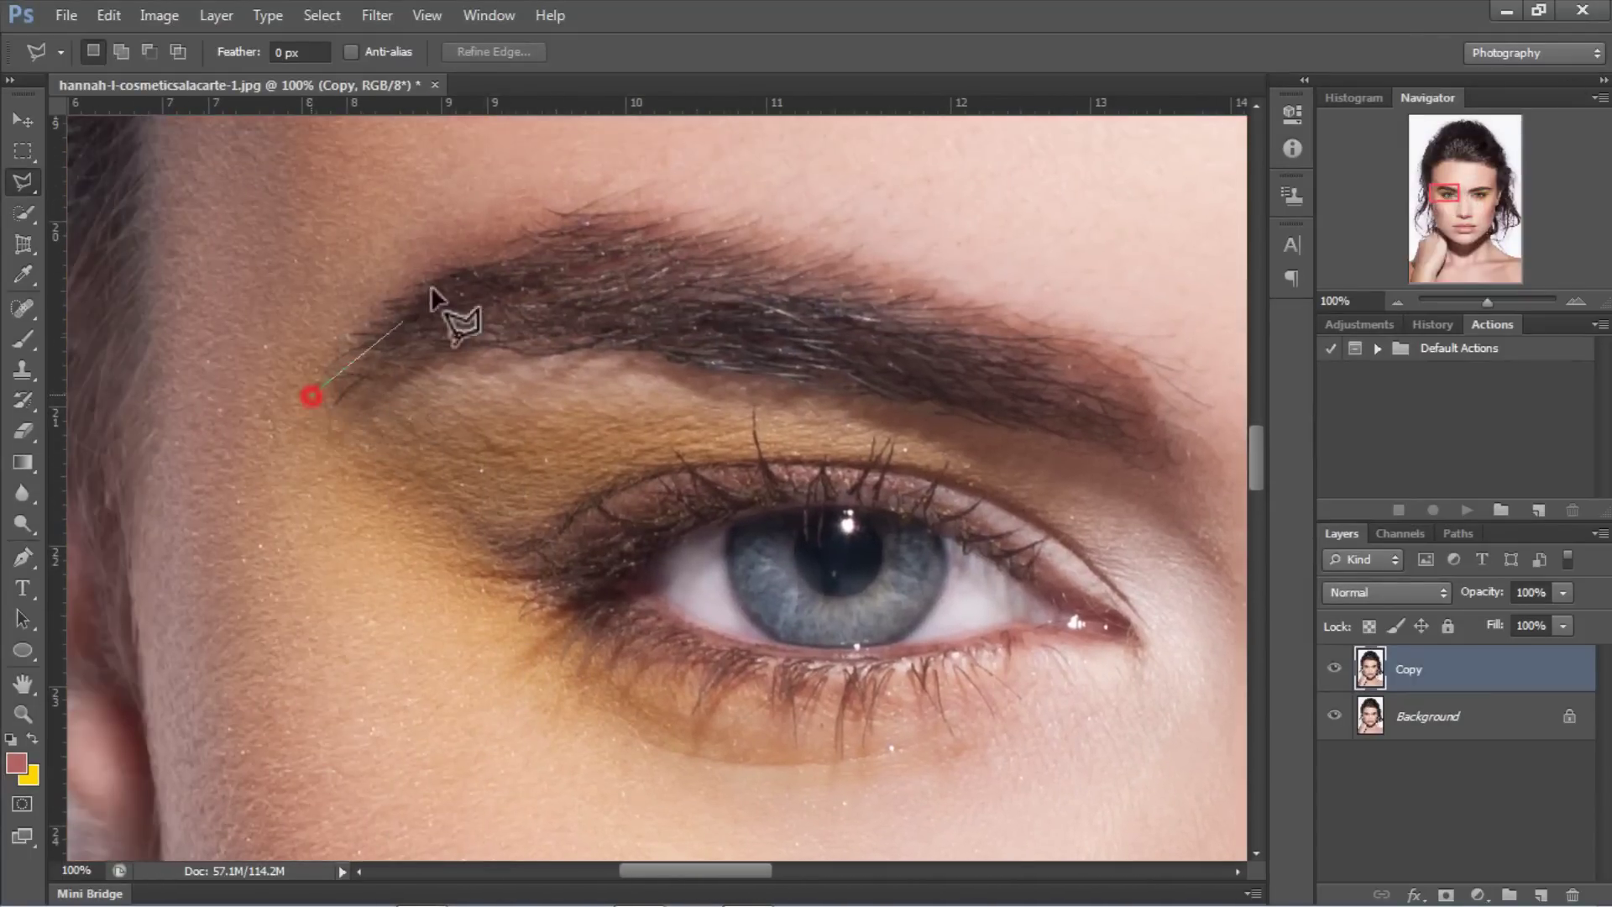
pyautogui.click(476, 246)
pyautogui.click(587, 258)
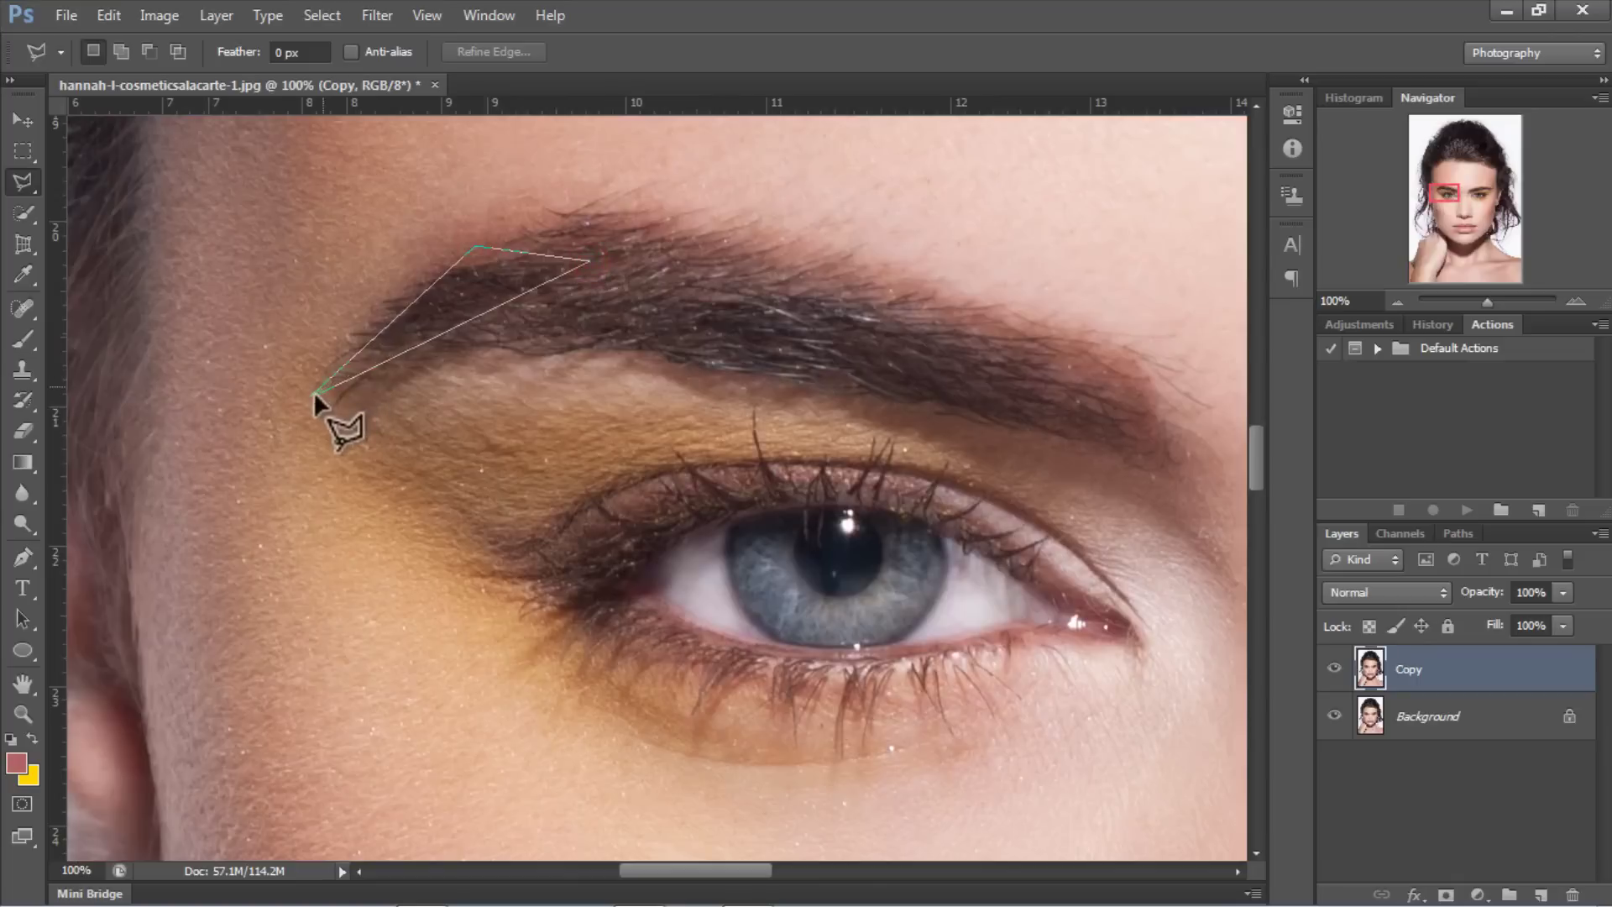
pyautogui.click(313, 393)
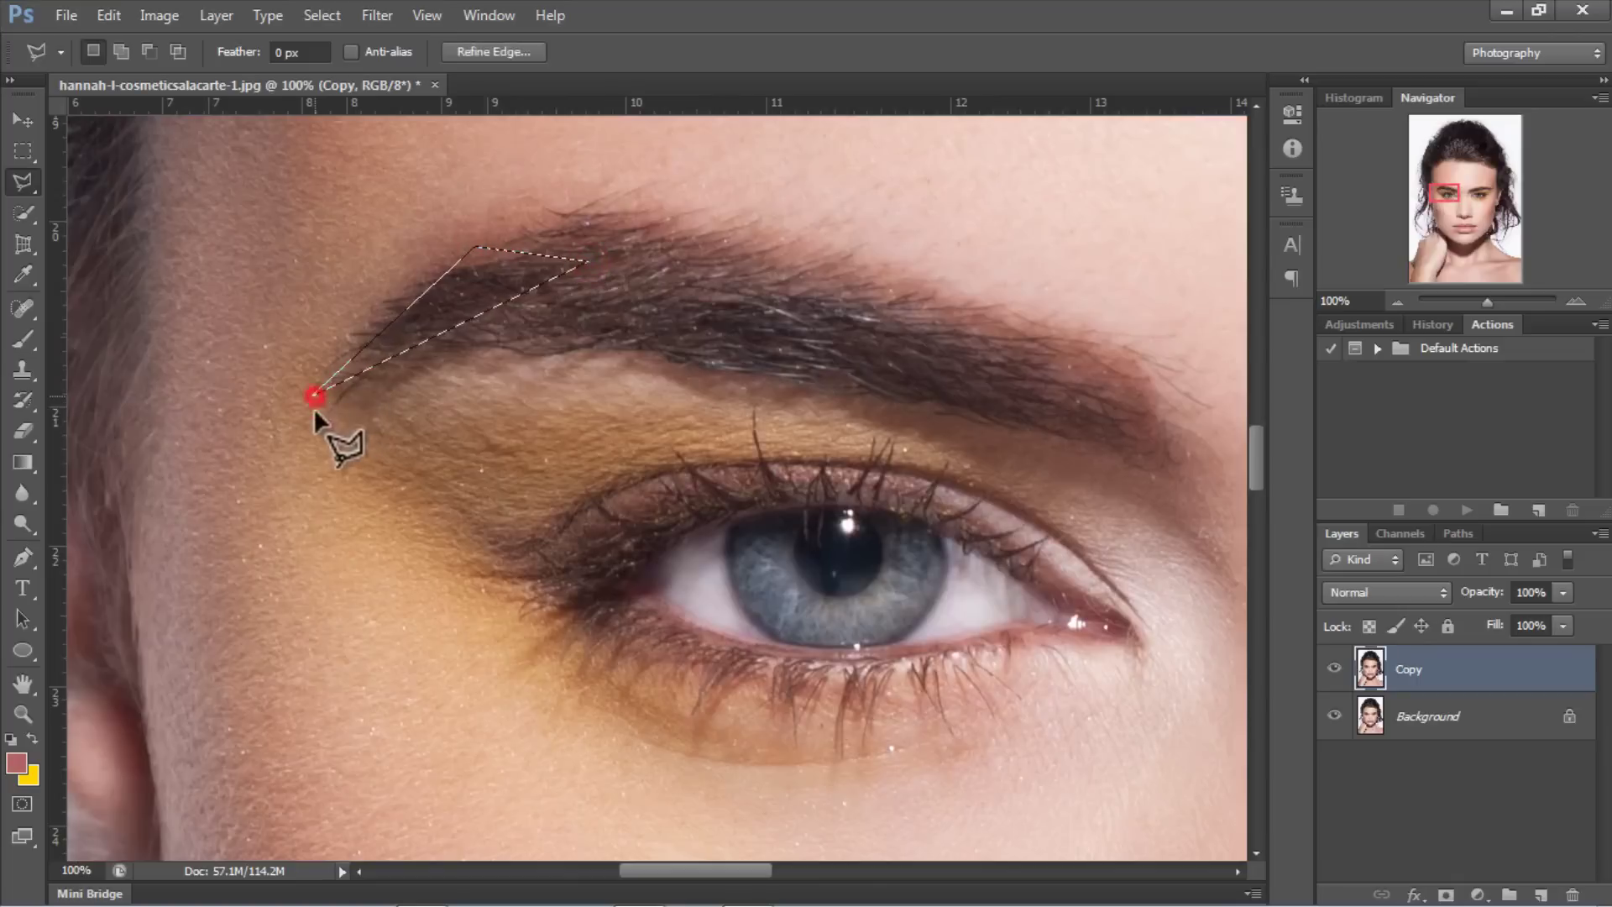
# Step: Apply the Average blur to the triangle at the eyebrow's outer end and clear the selection
pyautogui.click(372, 5)
pyautogui.click(576, 254)
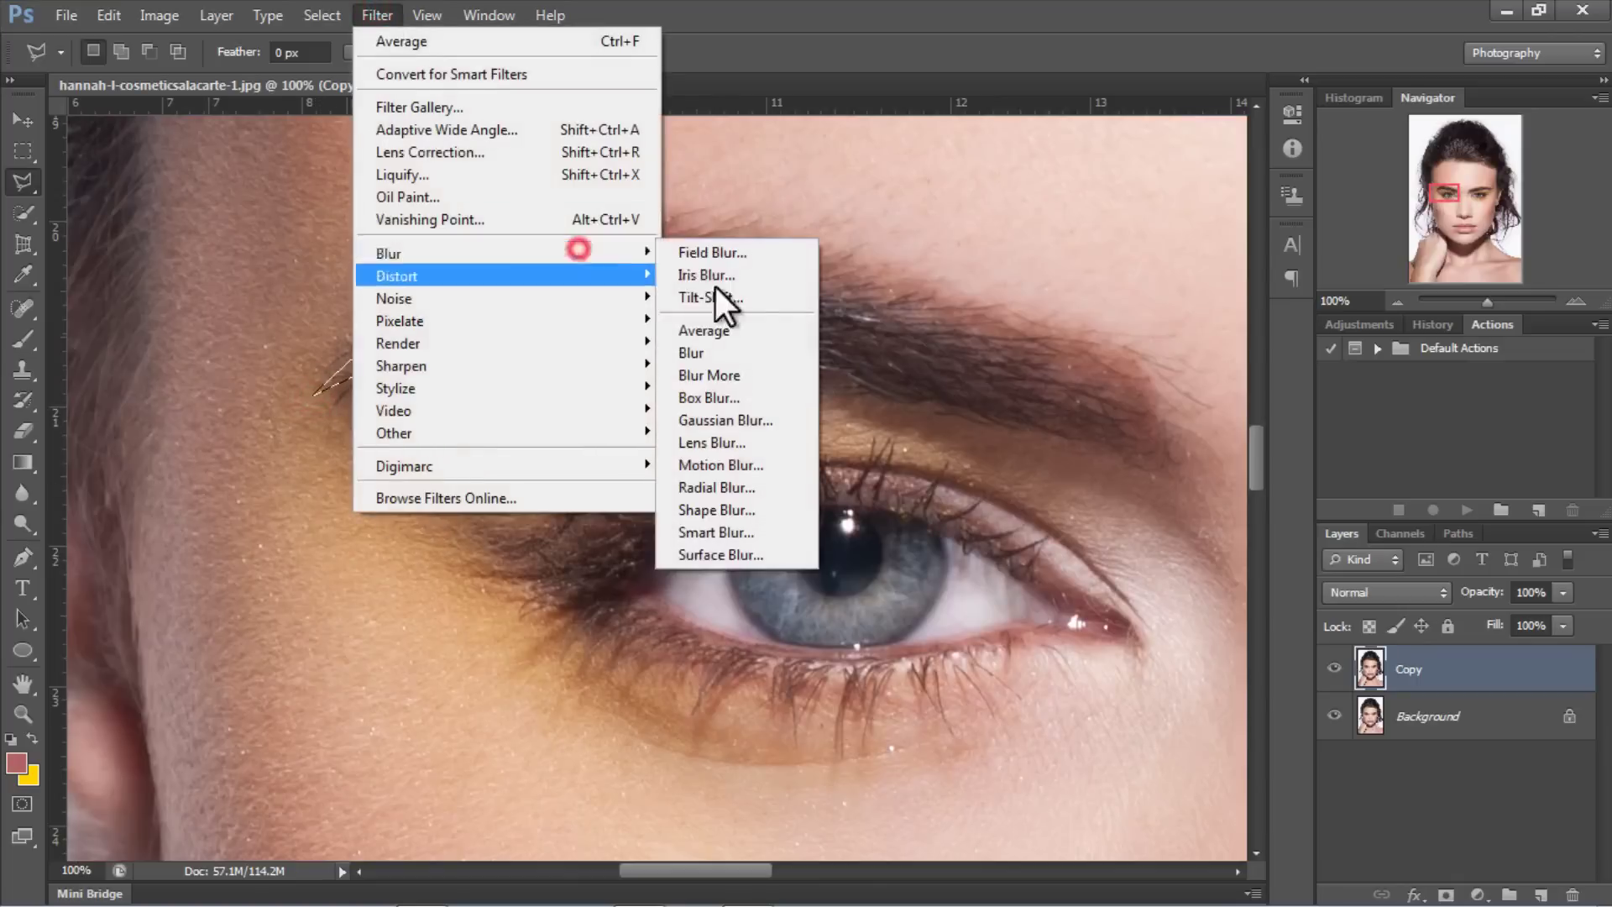
pyautogui.click(742, 332)
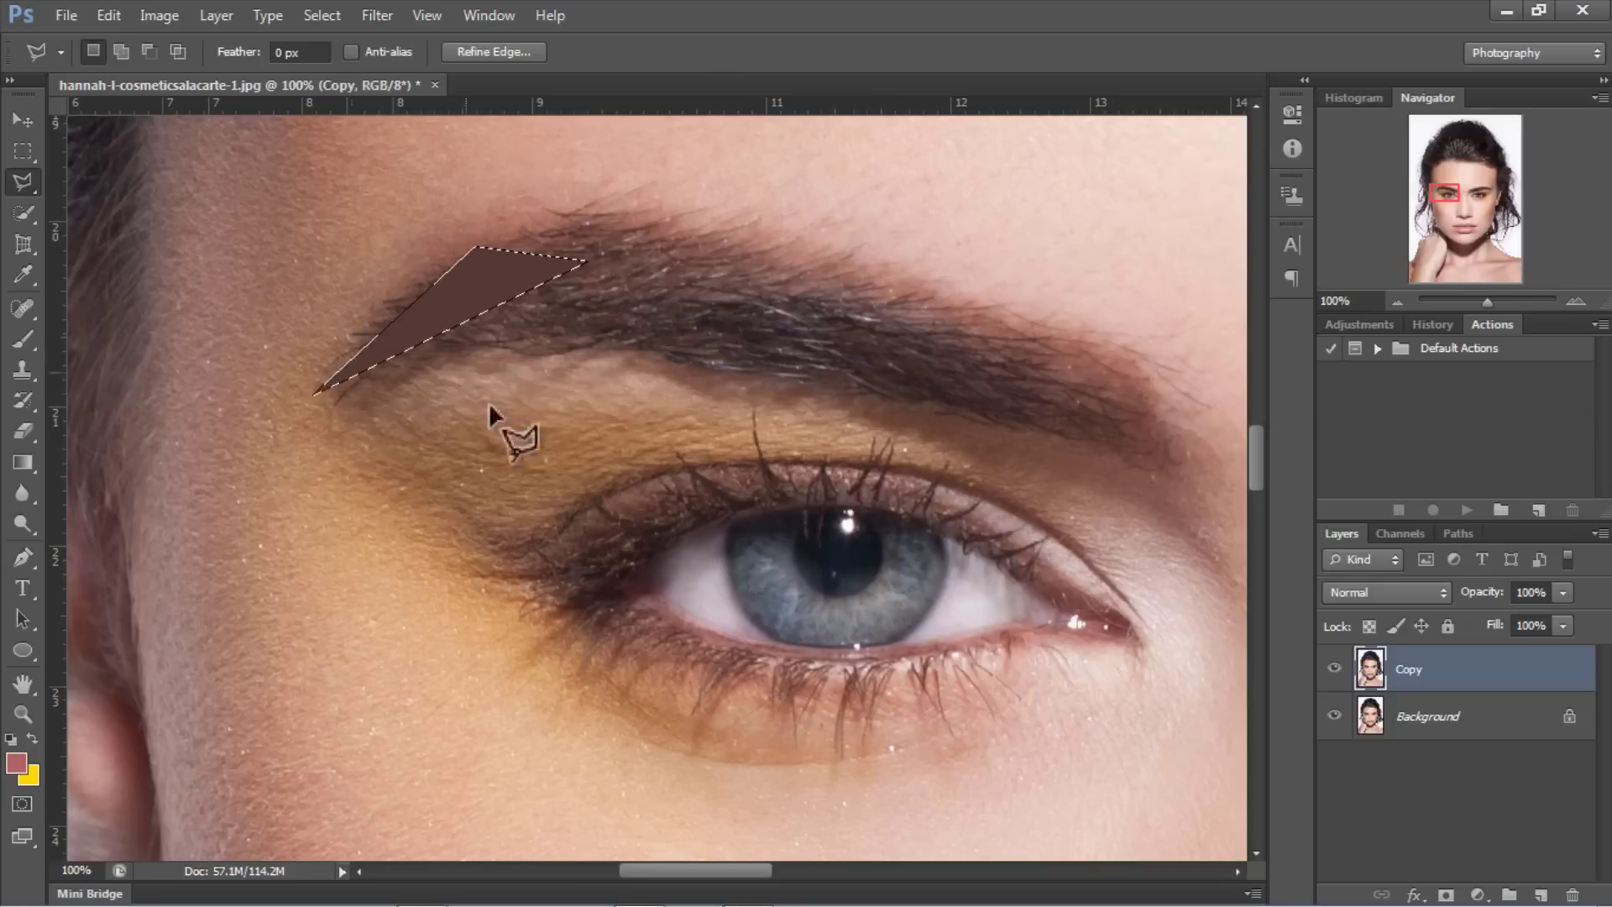
pyautogui.scroll(2, 576, 558)
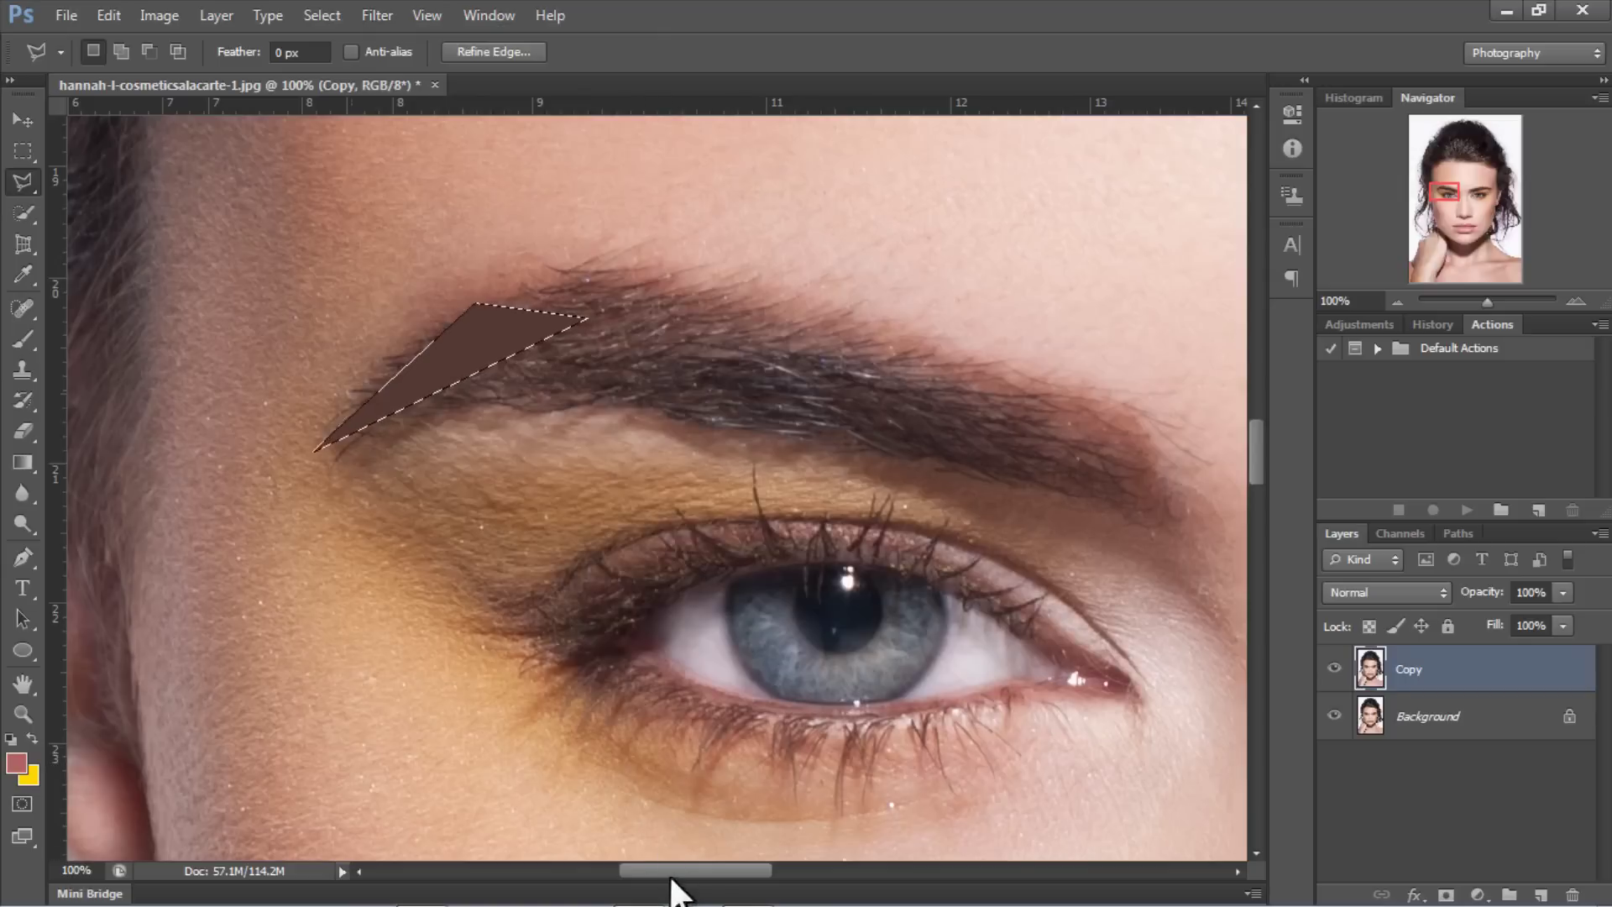
pyautogui.moveTo(669, 870); pyautogui.dragTo(686, 871)
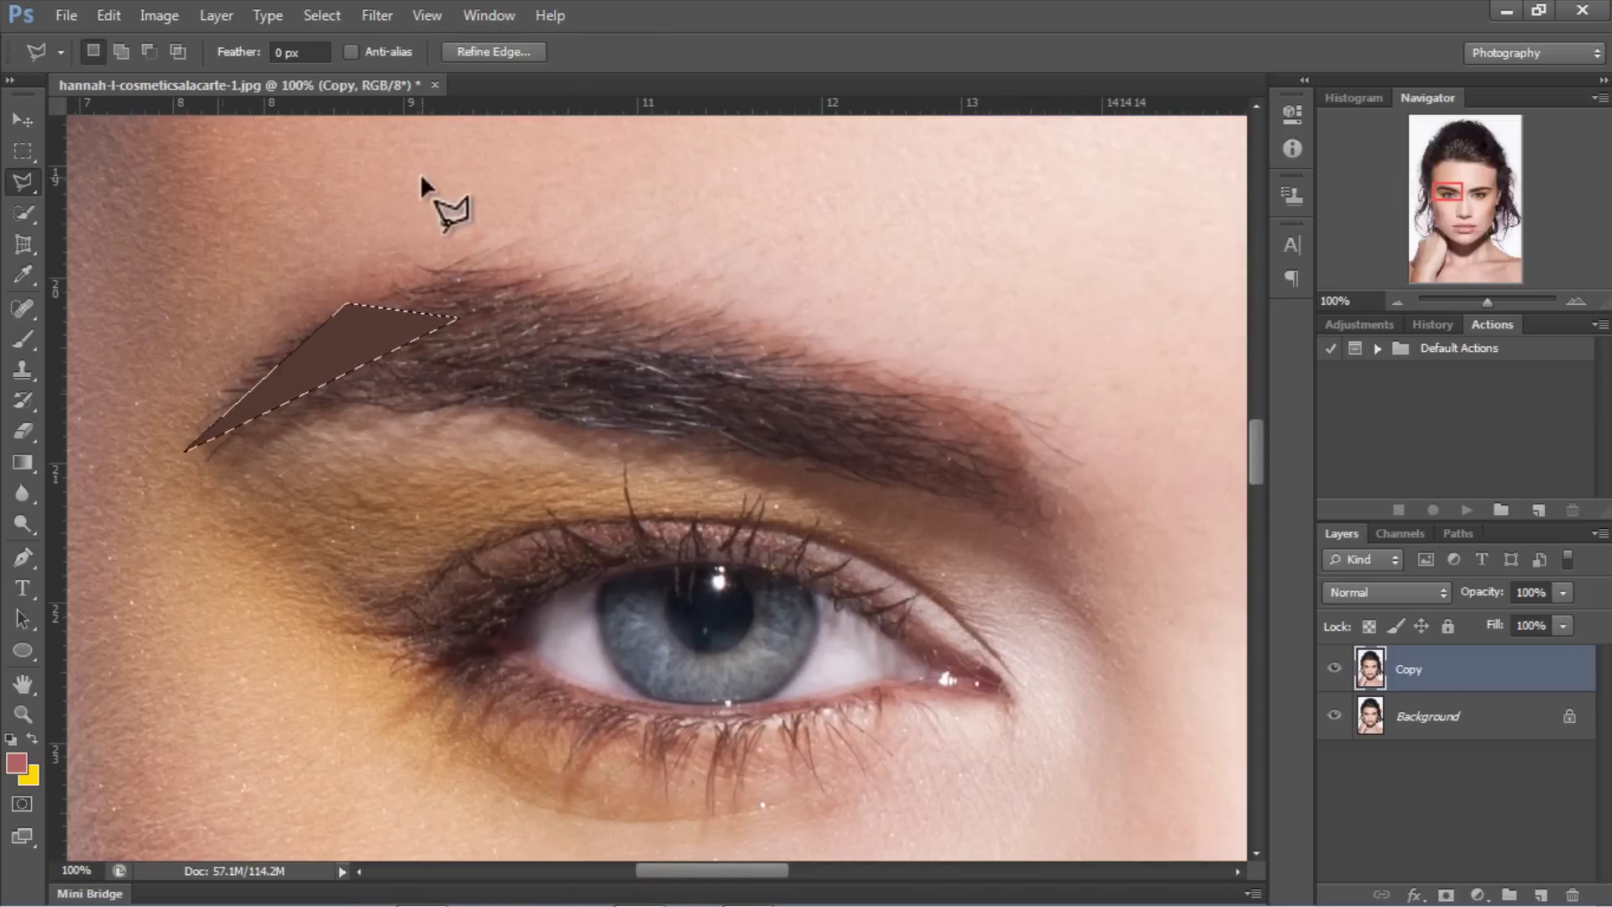
pyautogui.hotkey('ctrl', 'd')
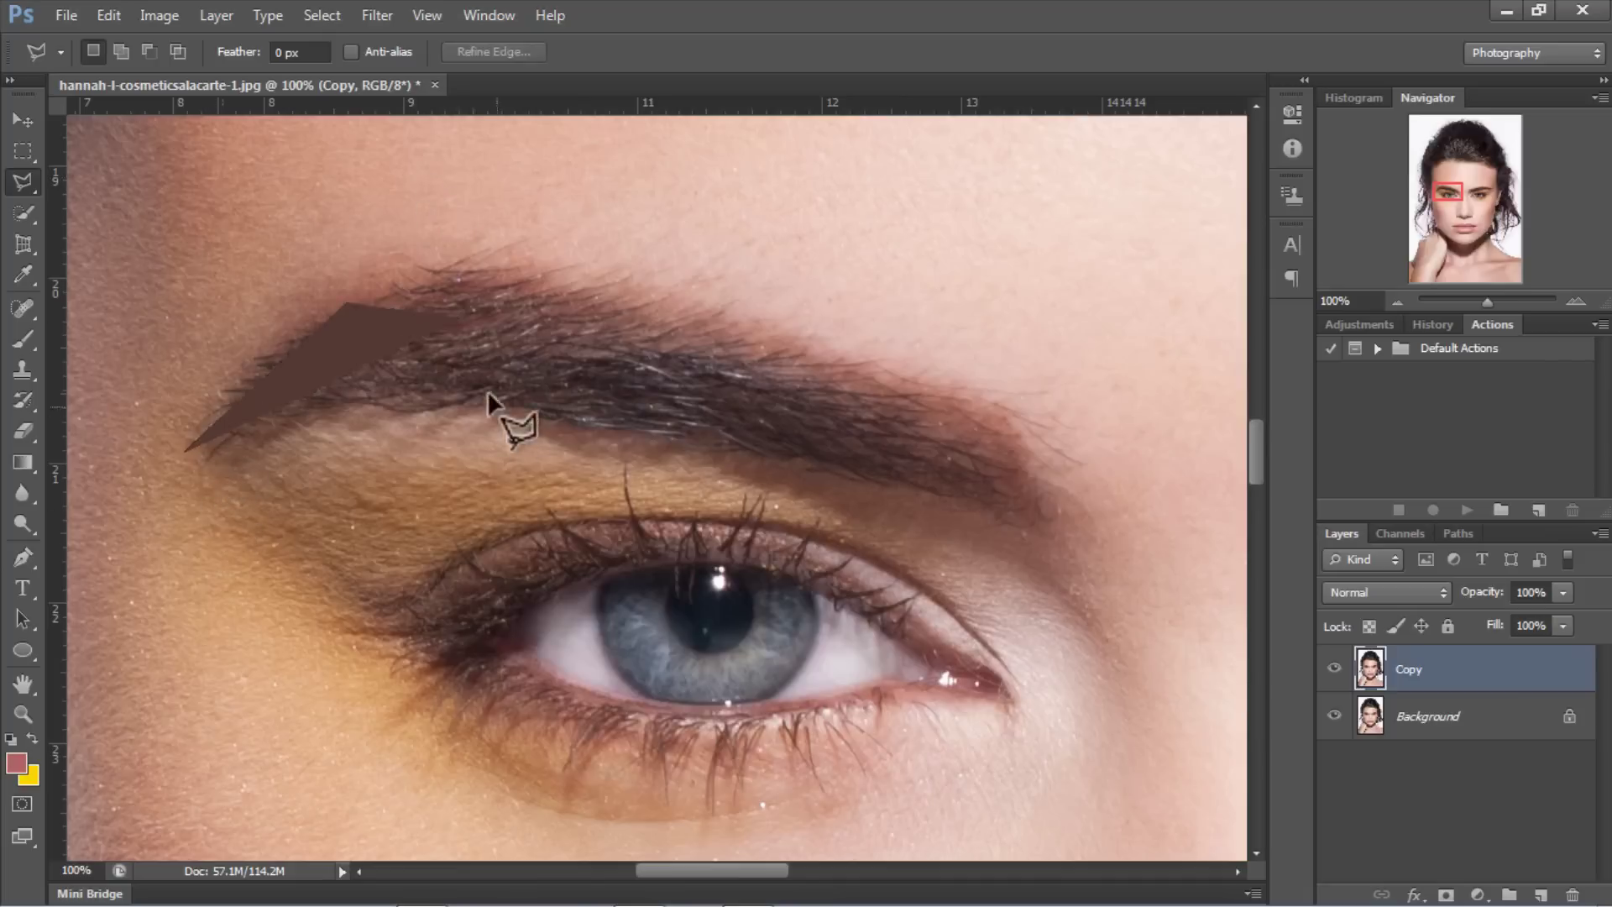
# Step: Select an adjoining triangle below the first, from the eyebrow's outer tip to its lower edge and the first triangle's inner corner
pyautogui.click(187, 449)
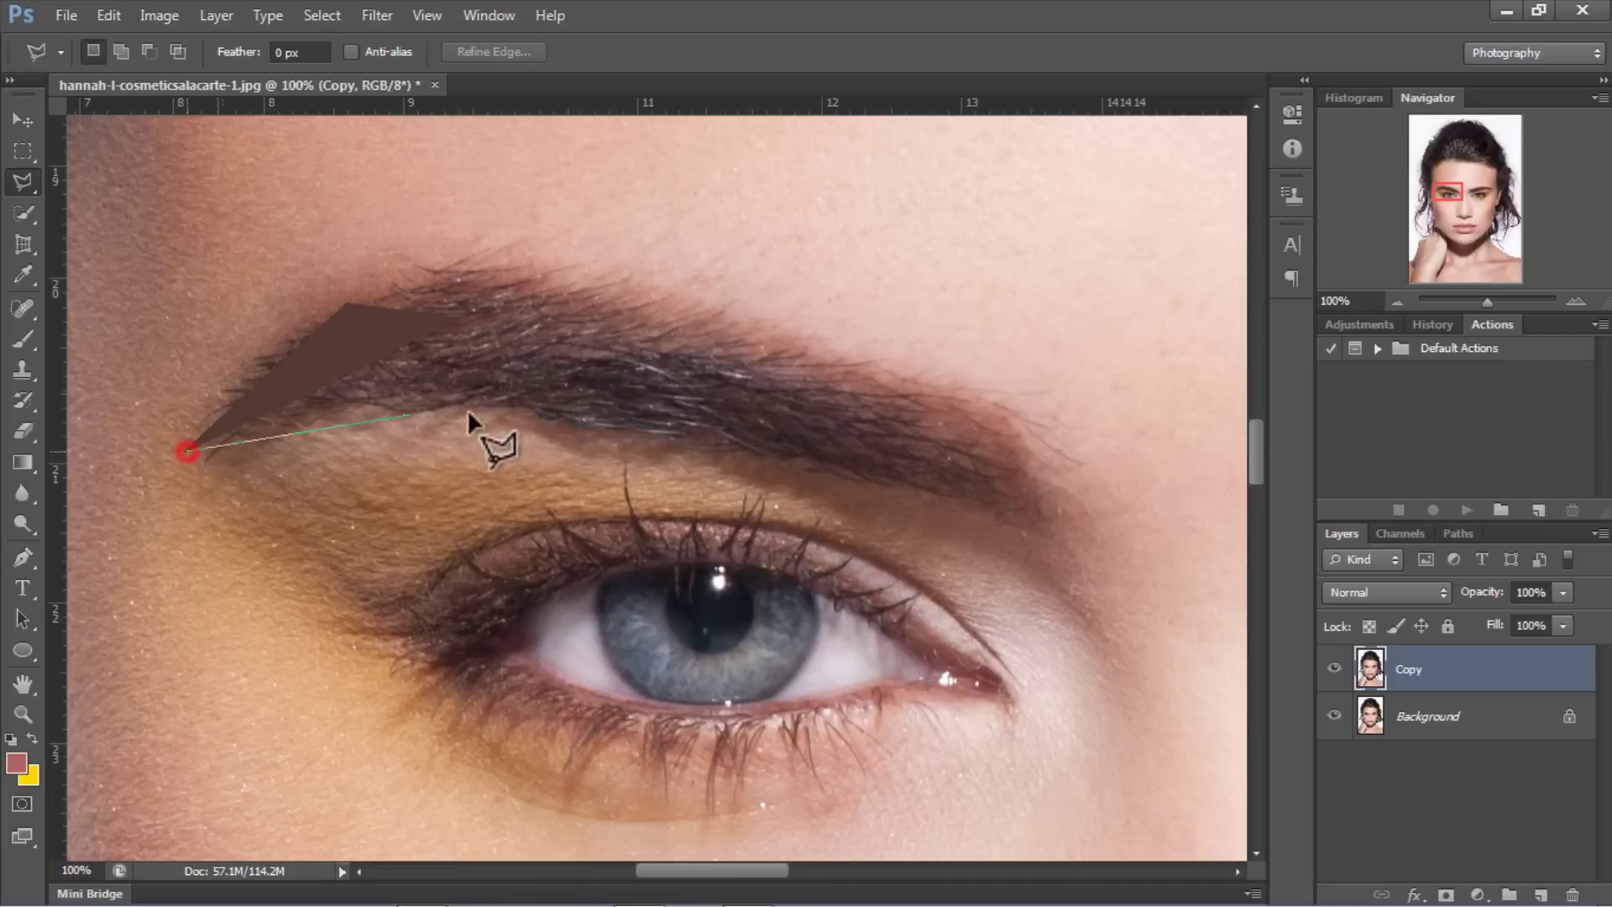
pyautogui.click(522, 411)
pyautogui.click(459, 321)
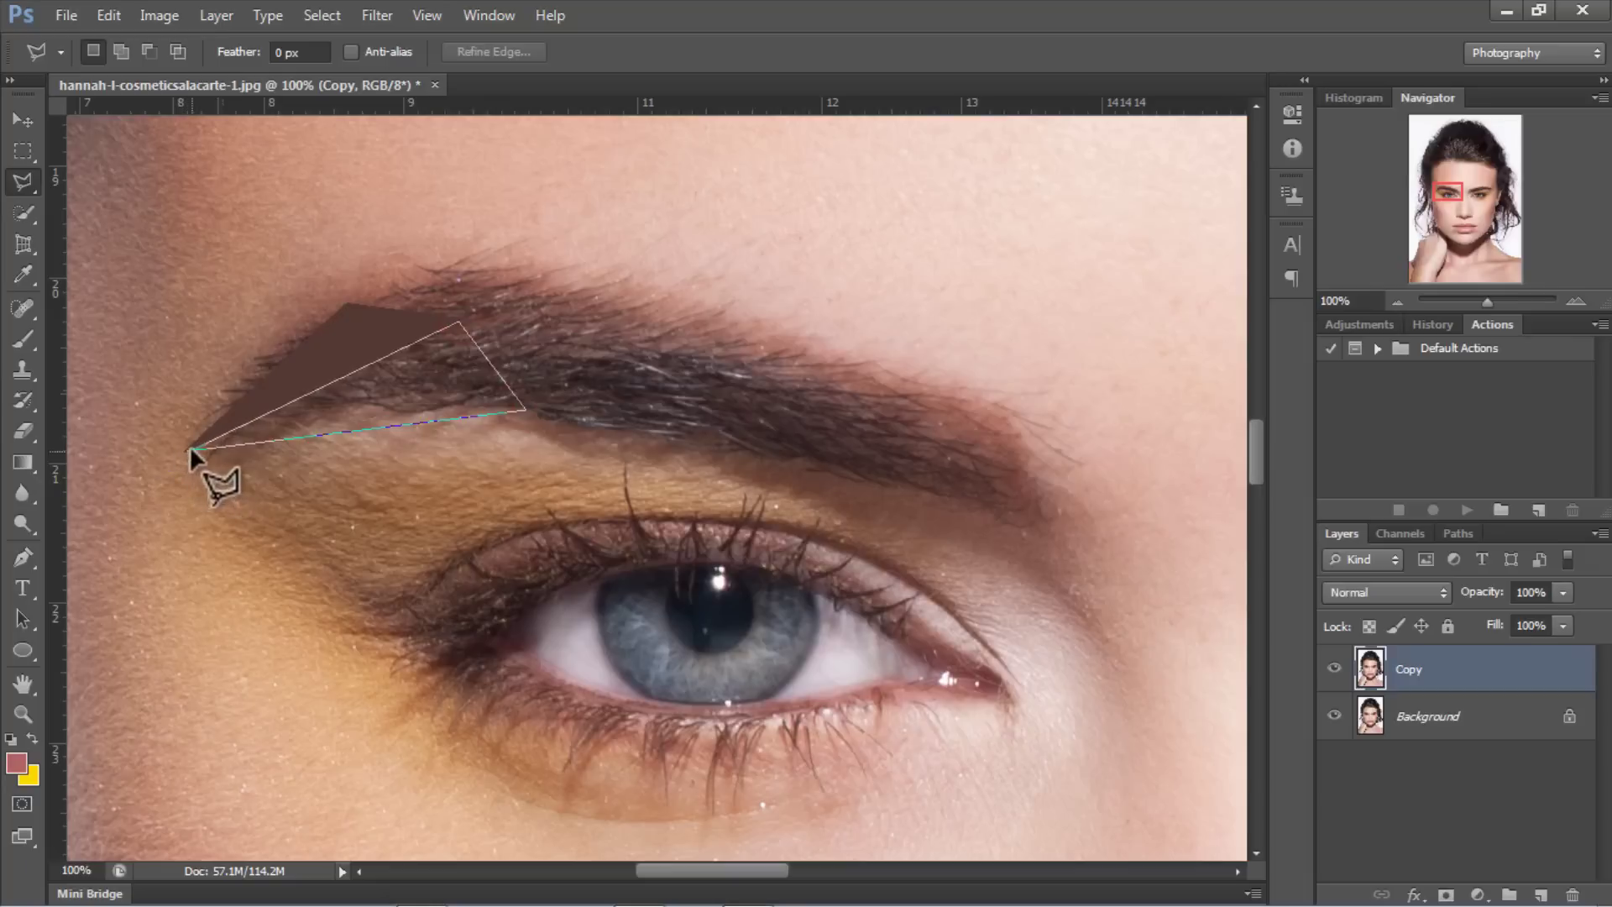
pyautogui.click(191, 450)
pyautogui.click(186, 446)
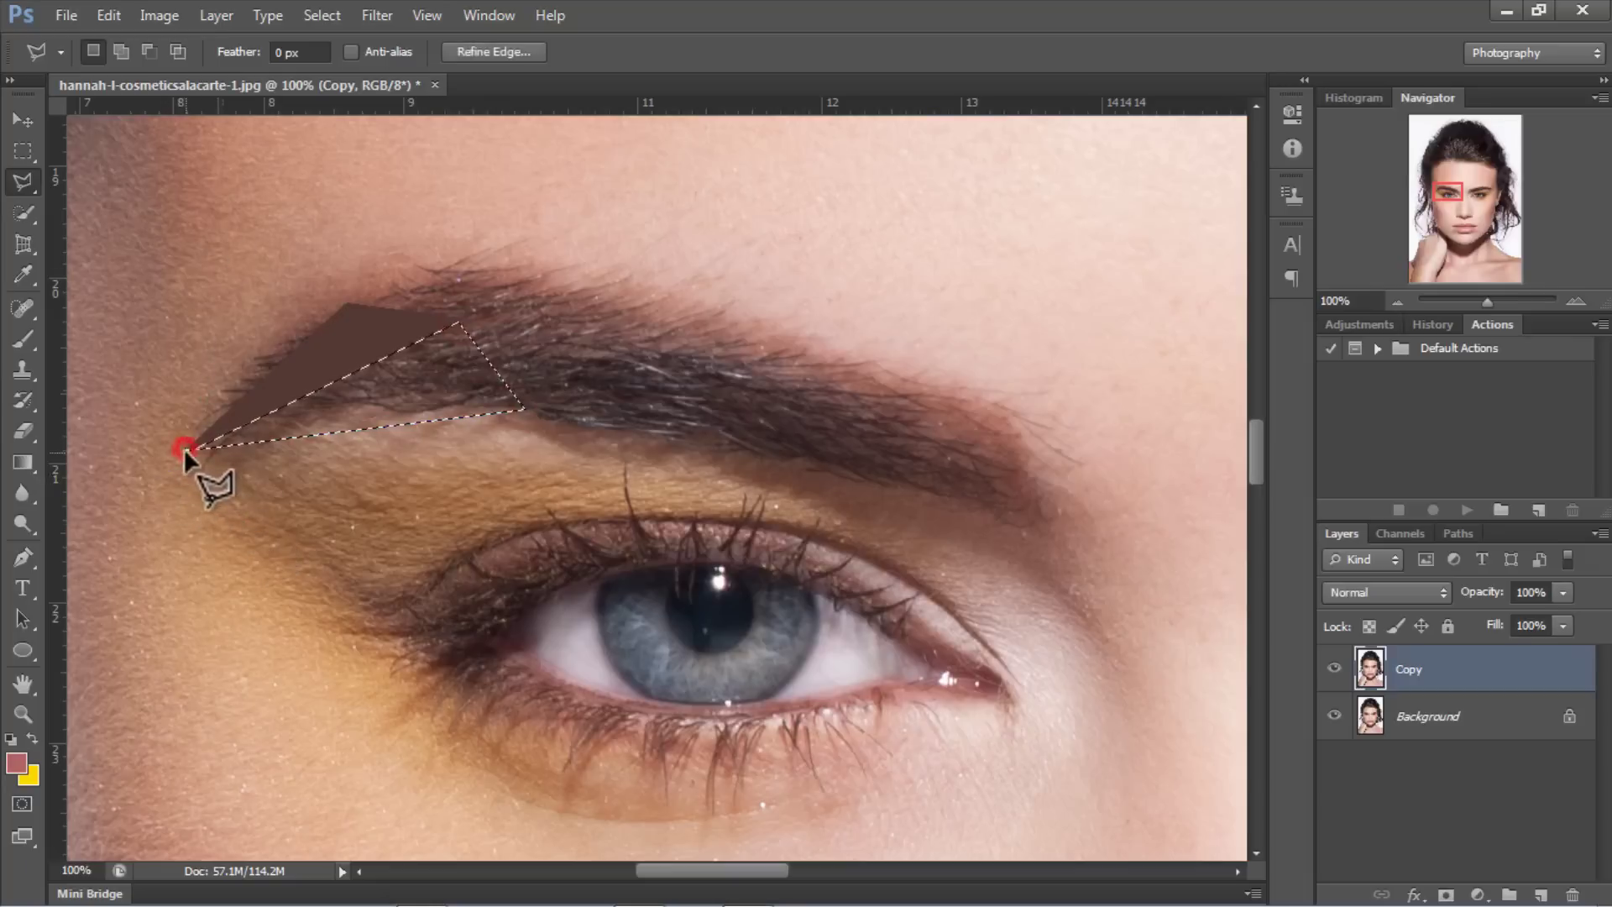
# Step: Reapply the Average blur to the triangle along the eyebrow's lower edge and deselect it
pyautogui.click(377, 15)
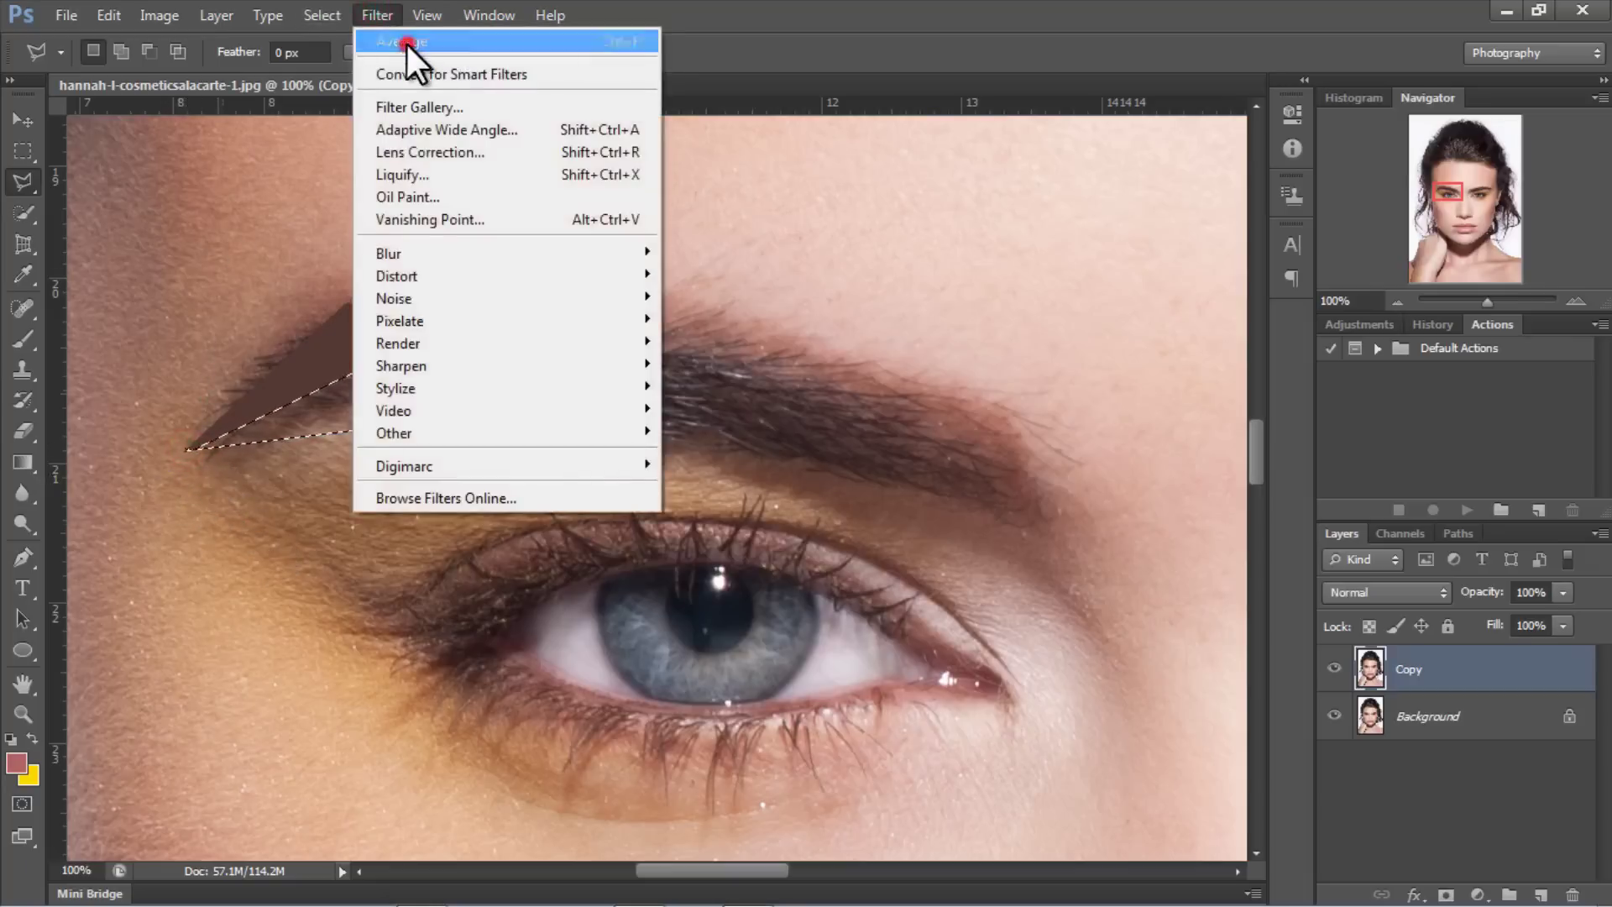
pyautogui.click(407, 44)
pyautogui.hotkey('ctrl', 'd')
# Step: Select a third triangle above the eyebrow, sharing the first triangle's top edge and reaching up into the forehead
pyautogui.scroll(2, 522, 412)
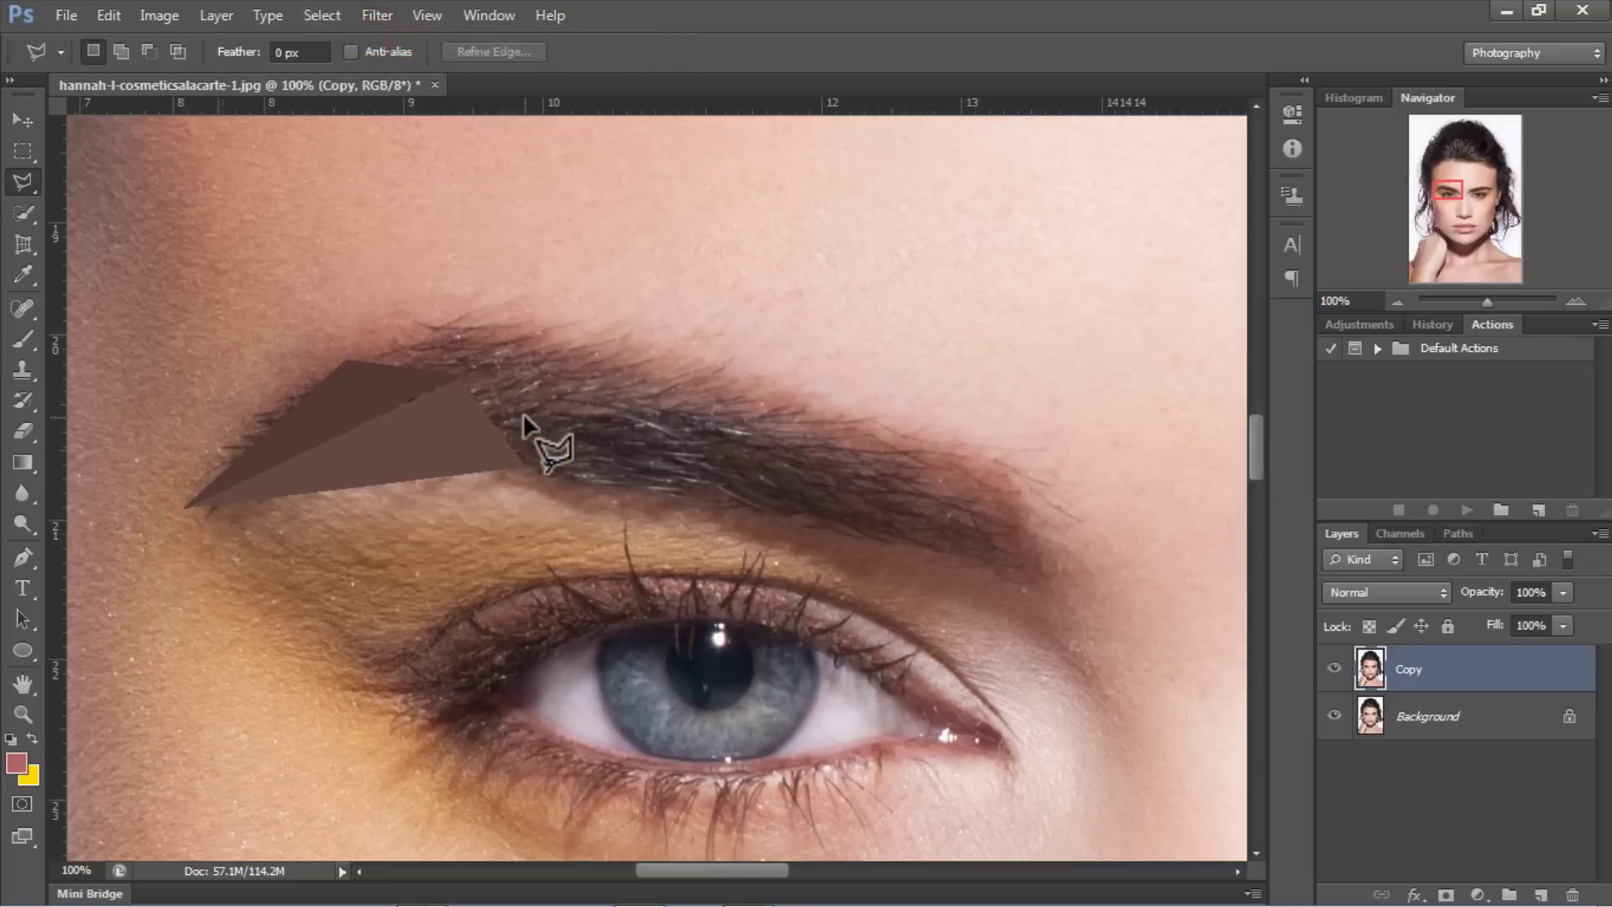
pyautogui.click(348, 351)
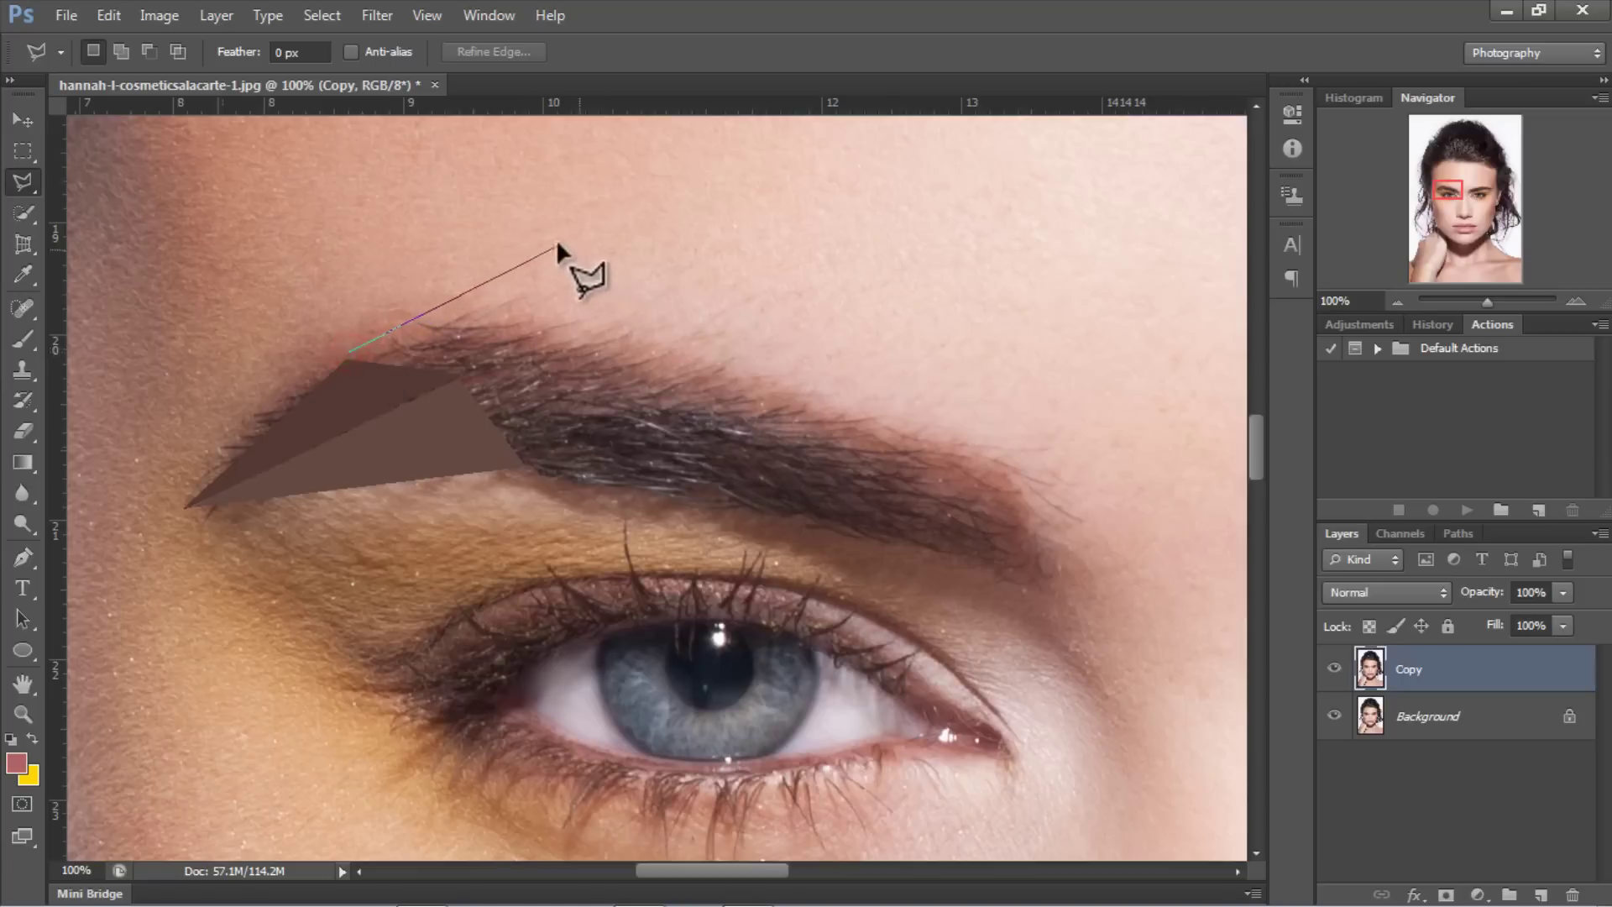
pyautogui.click(557, 244)
pyautogui.click(458, 374)
pyautogui.click(349, 351)
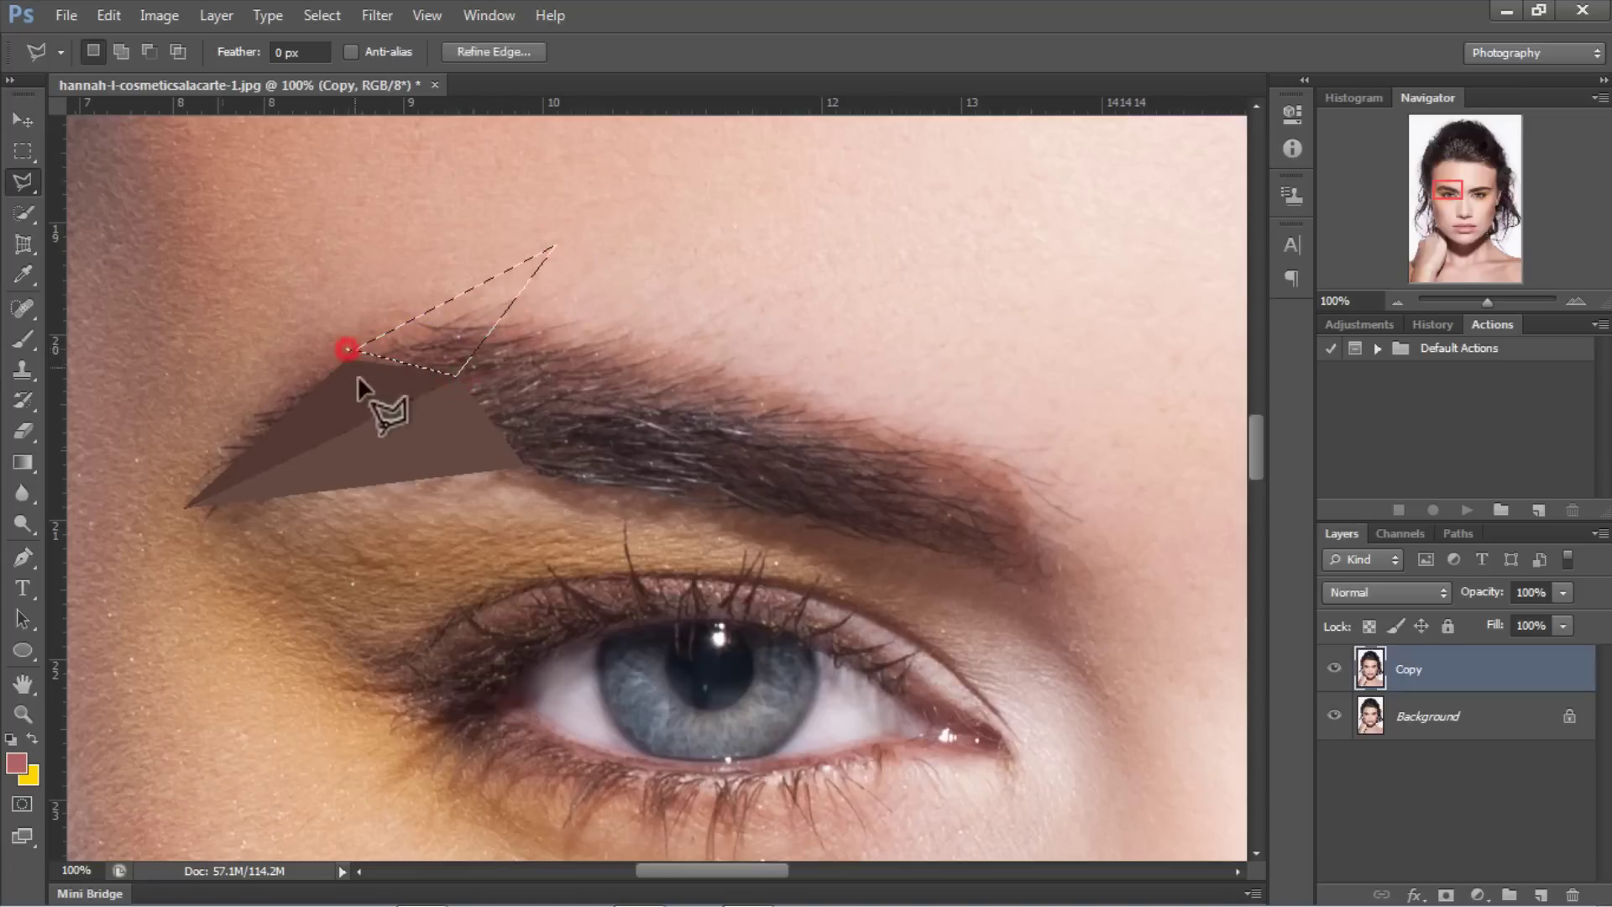
# Step: Average the colour of the triangle above the eyebrow, turn on Anti-alias for the lasso, and clear the selection
pyautogui.click(378, 16)
pyautogui.click(403, 42)
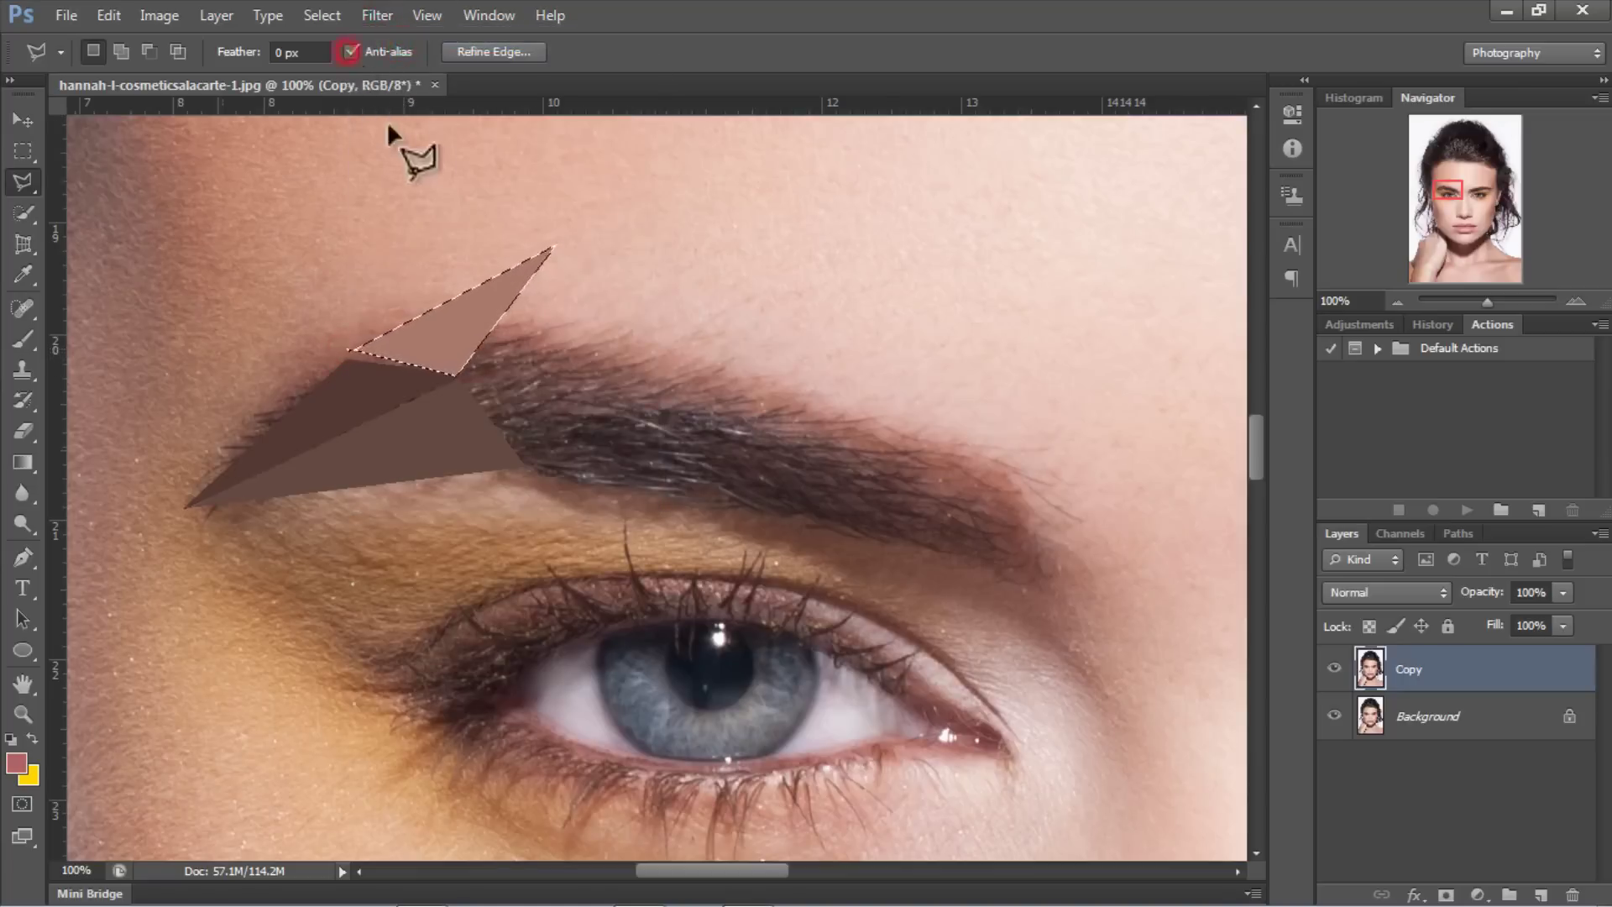
pyautogui.click(383, 17)
pyautogui.click(388, 42)
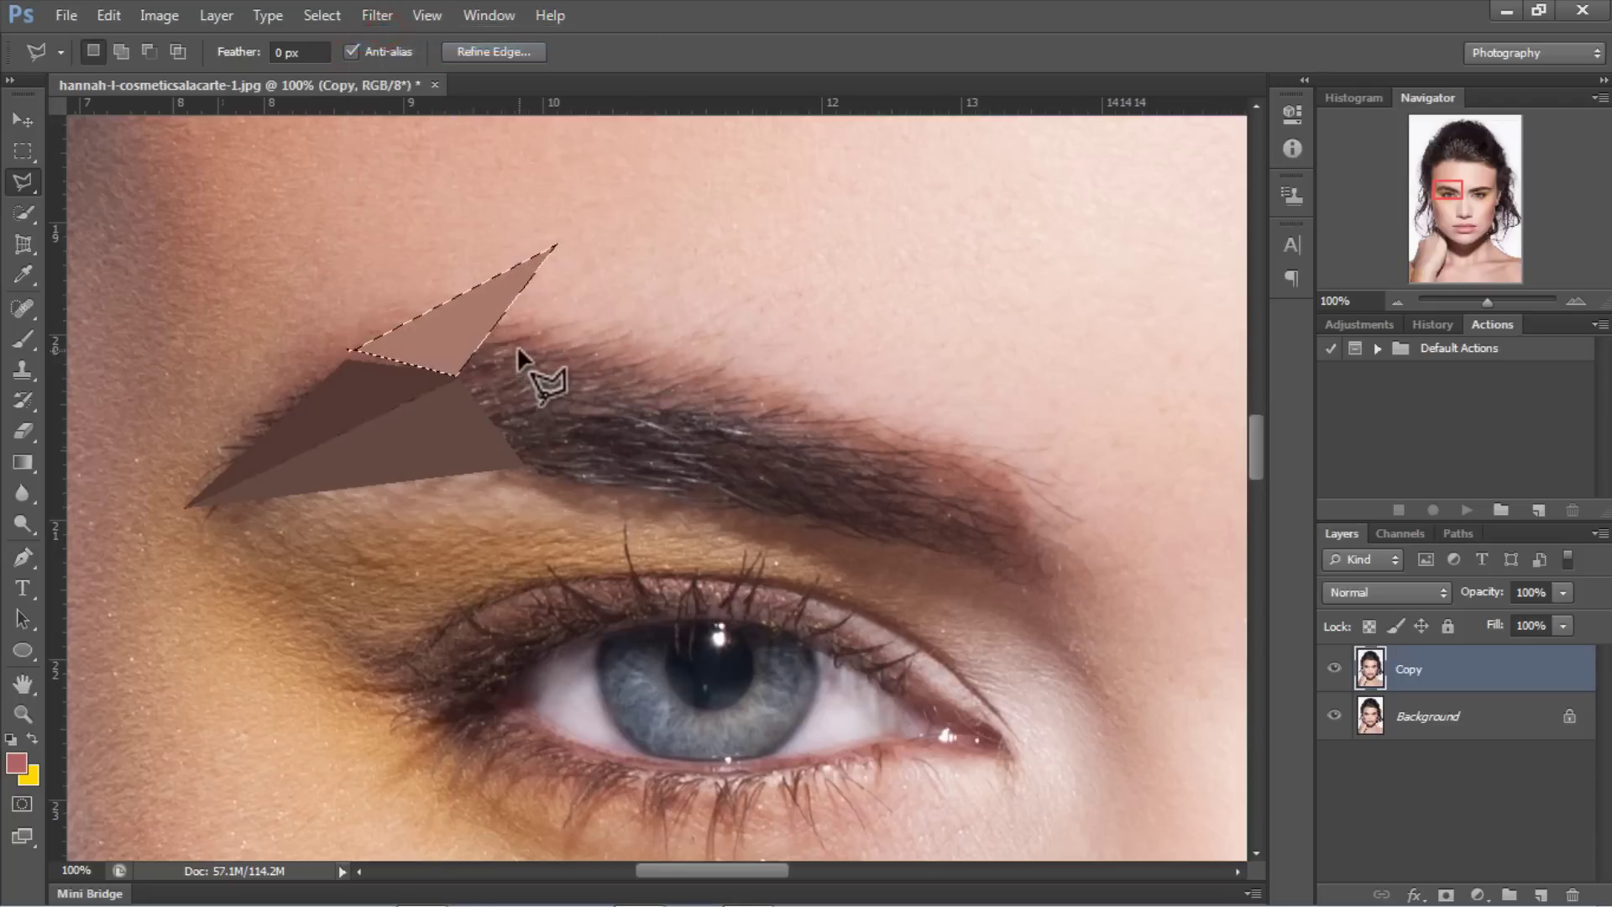
pyautogui.hotkey('ctrl', 'd')
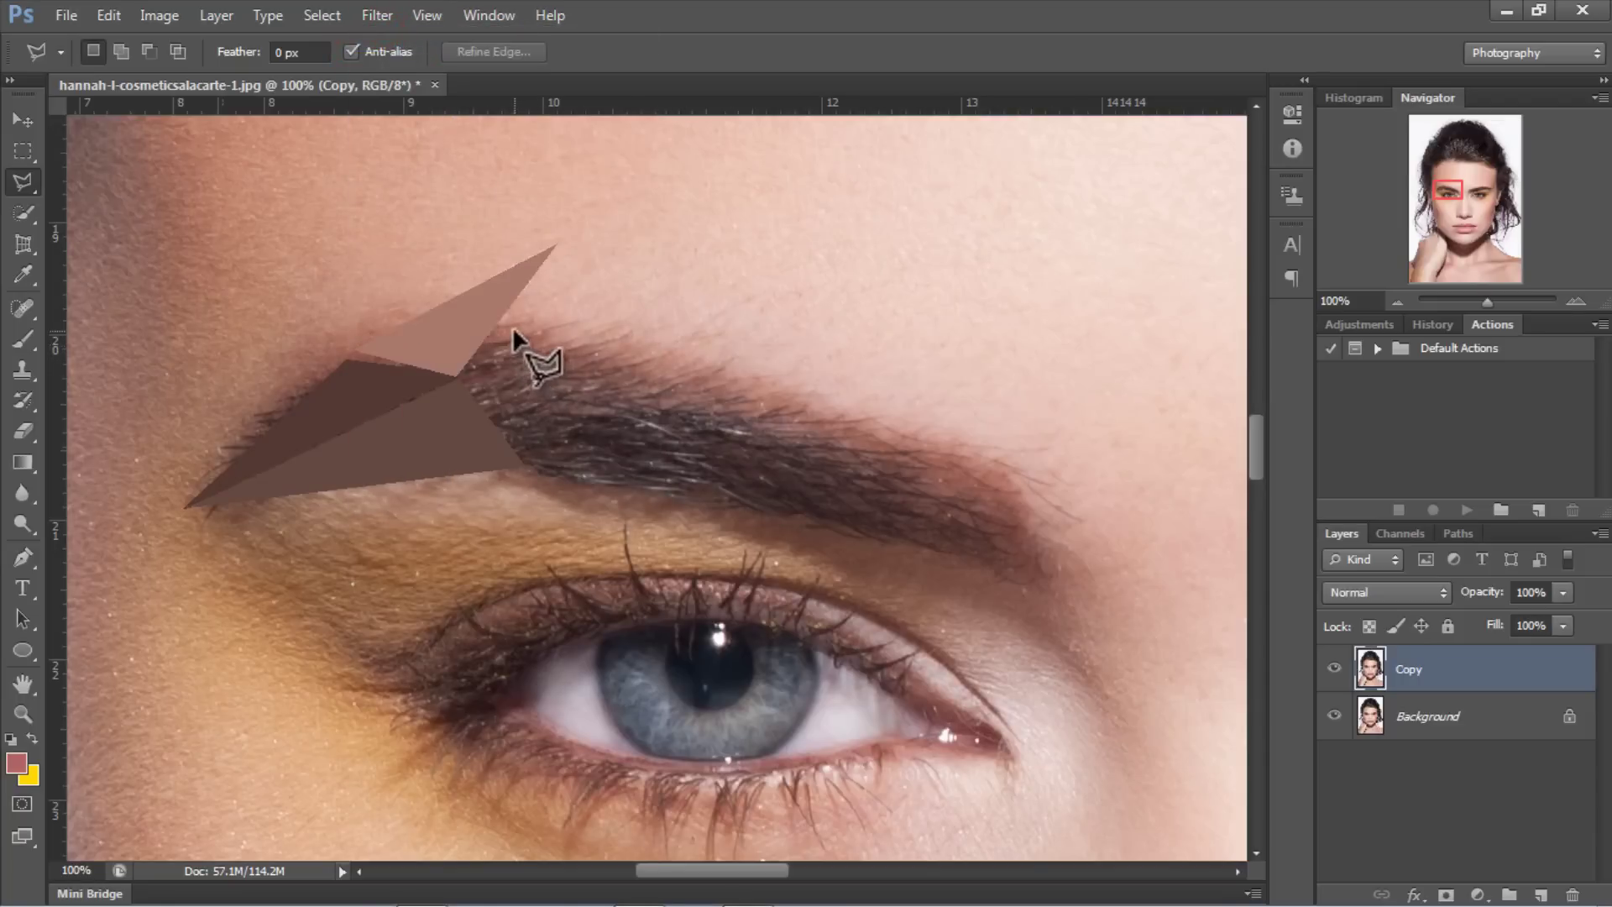
# Step: Examine the borders between the averaged eyebrow triangles at up to 400% zoom
pyautogui.click(22, 715)
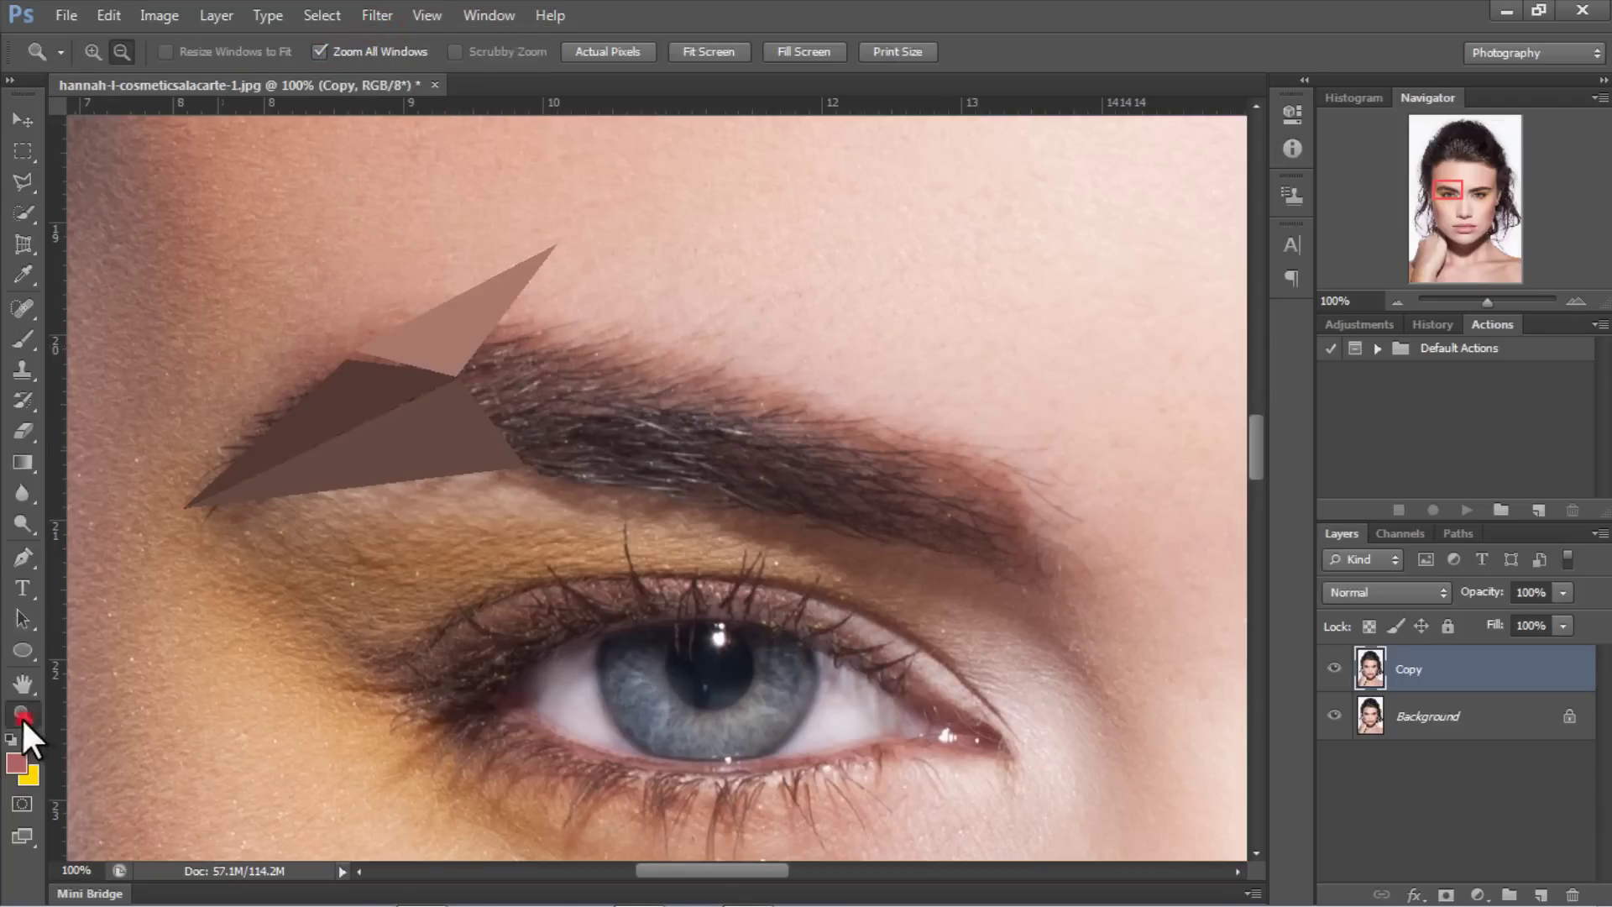
pyautogui.click(89, 52)
pyautogui.click(443, 389)
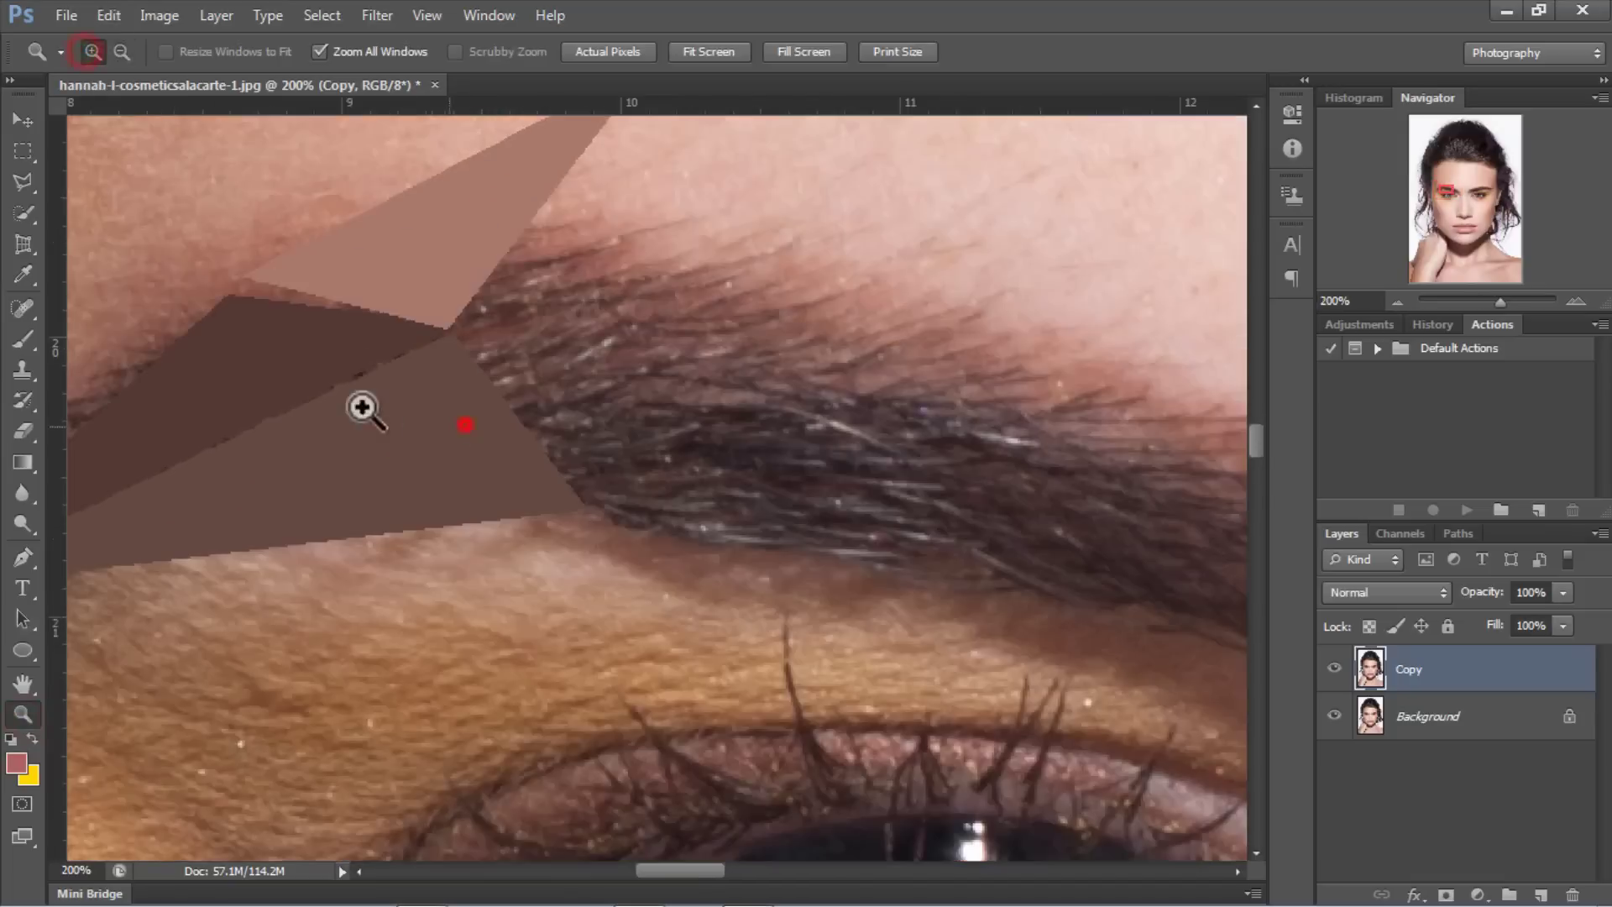
pyautogui.click(267, 332)
pyautogui.moveTo(669, 875); pyautogui.dragTo(647, 872)
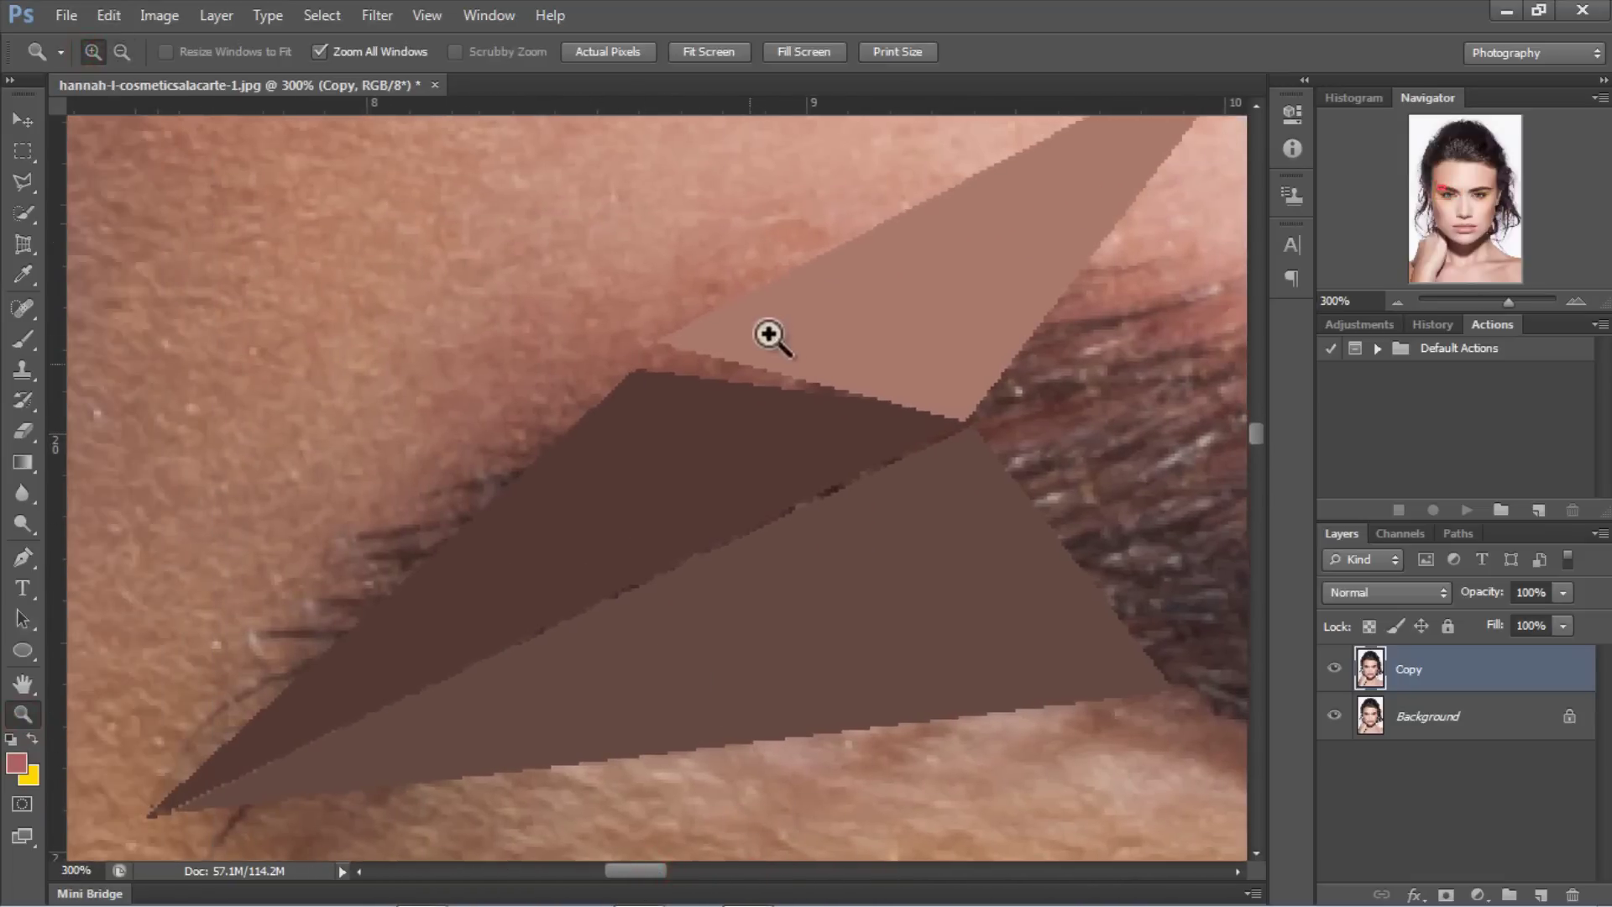
pyautogui.click(15, 118)
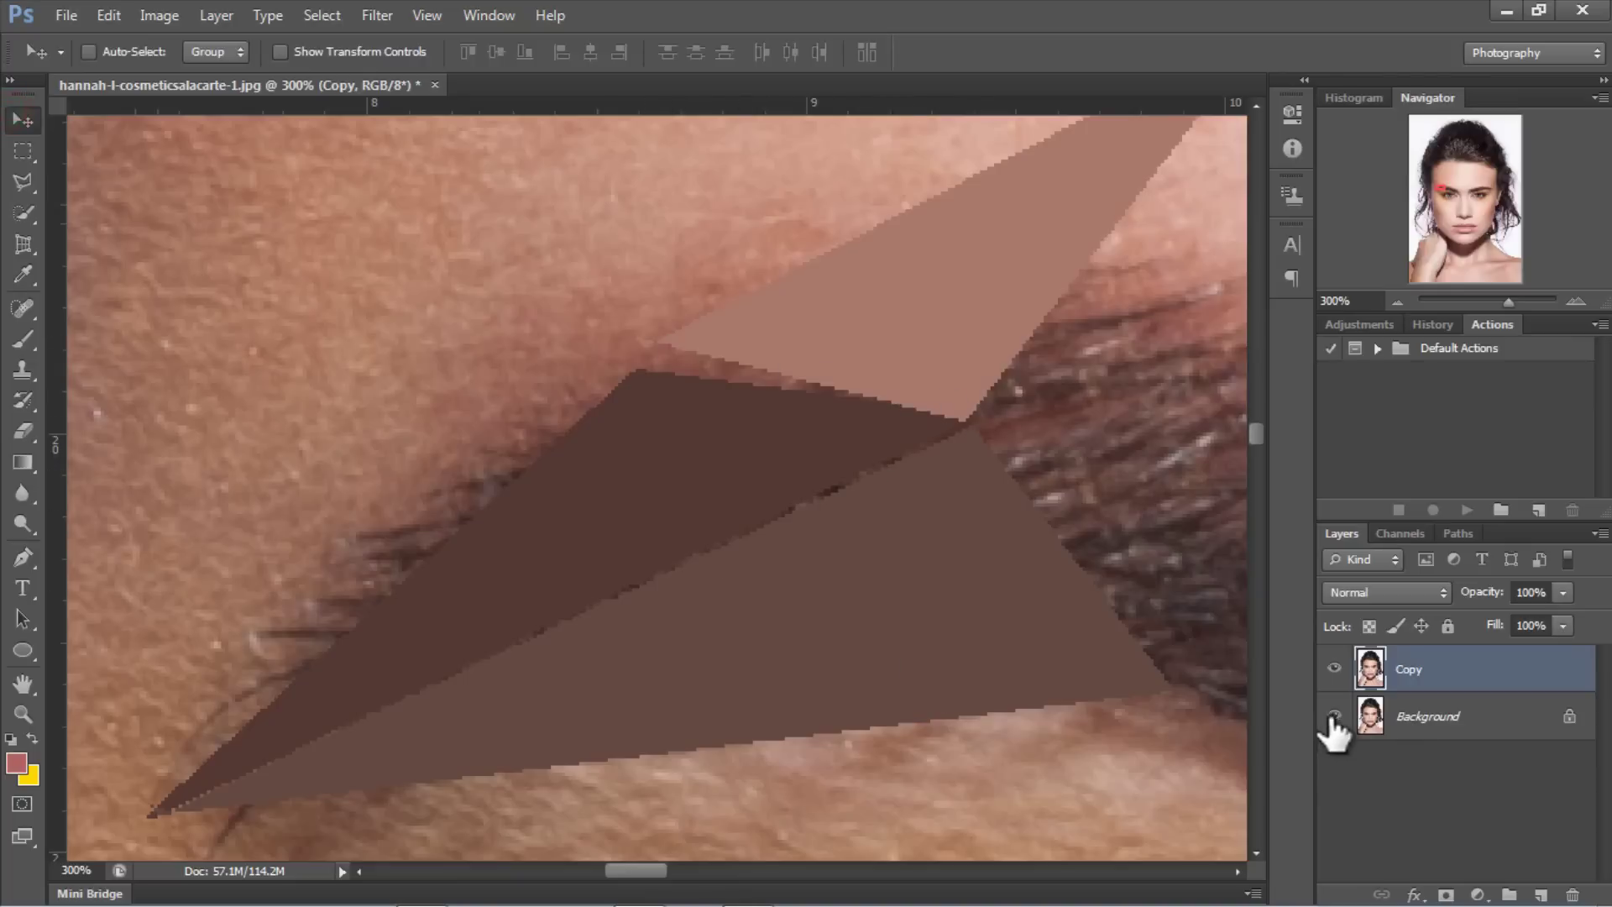
pyautogui.click(23, 713)
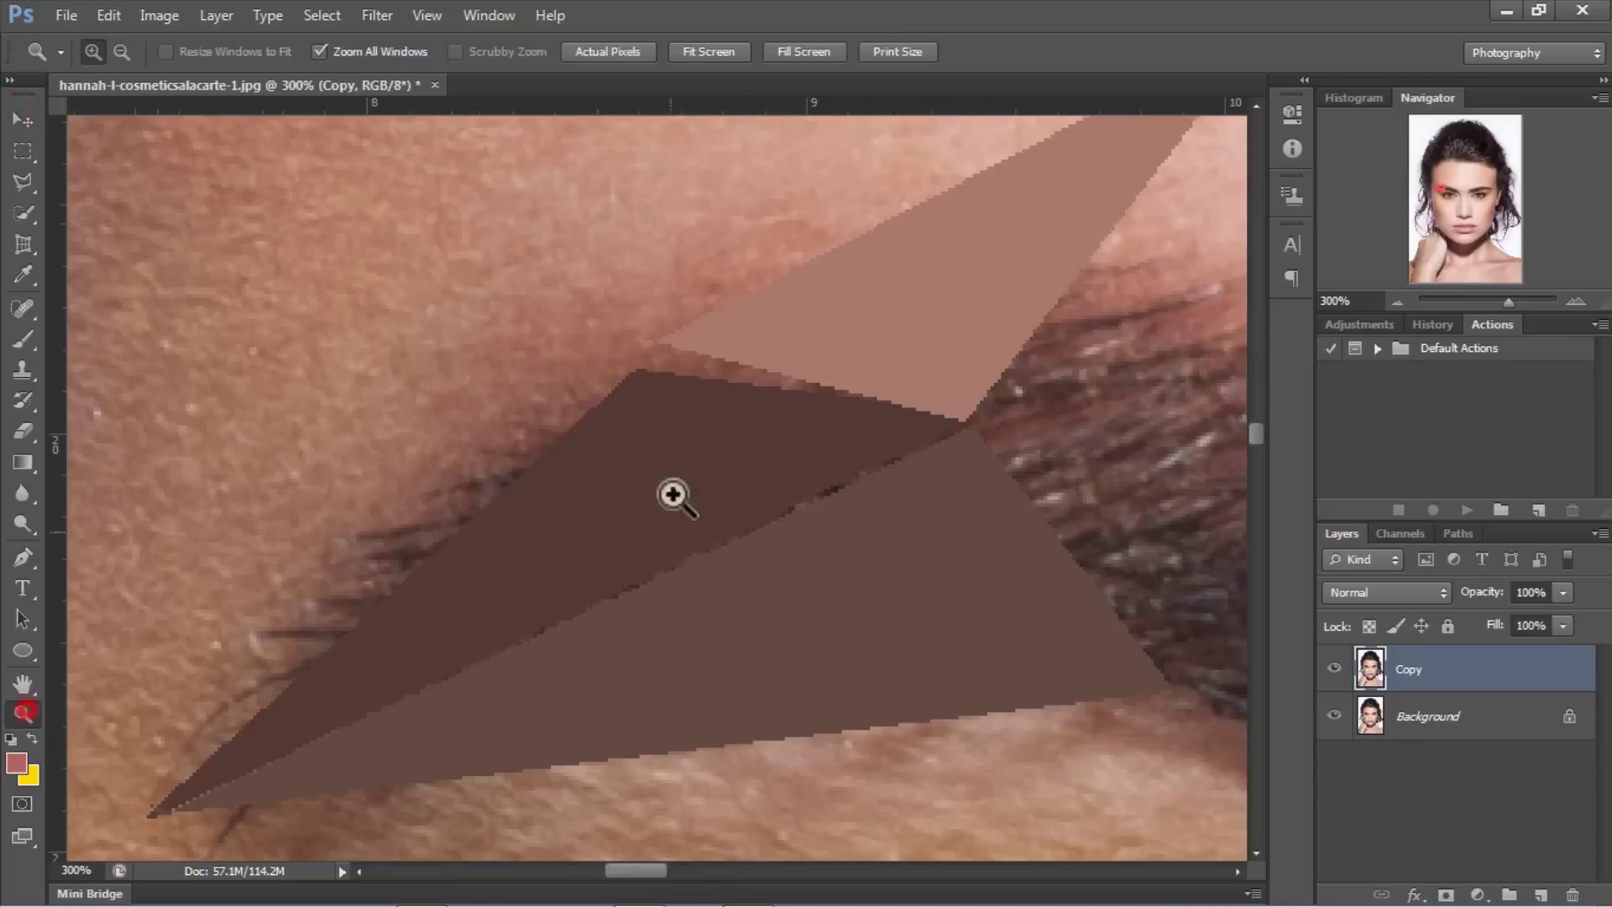
pyautogui.click(673, 493)
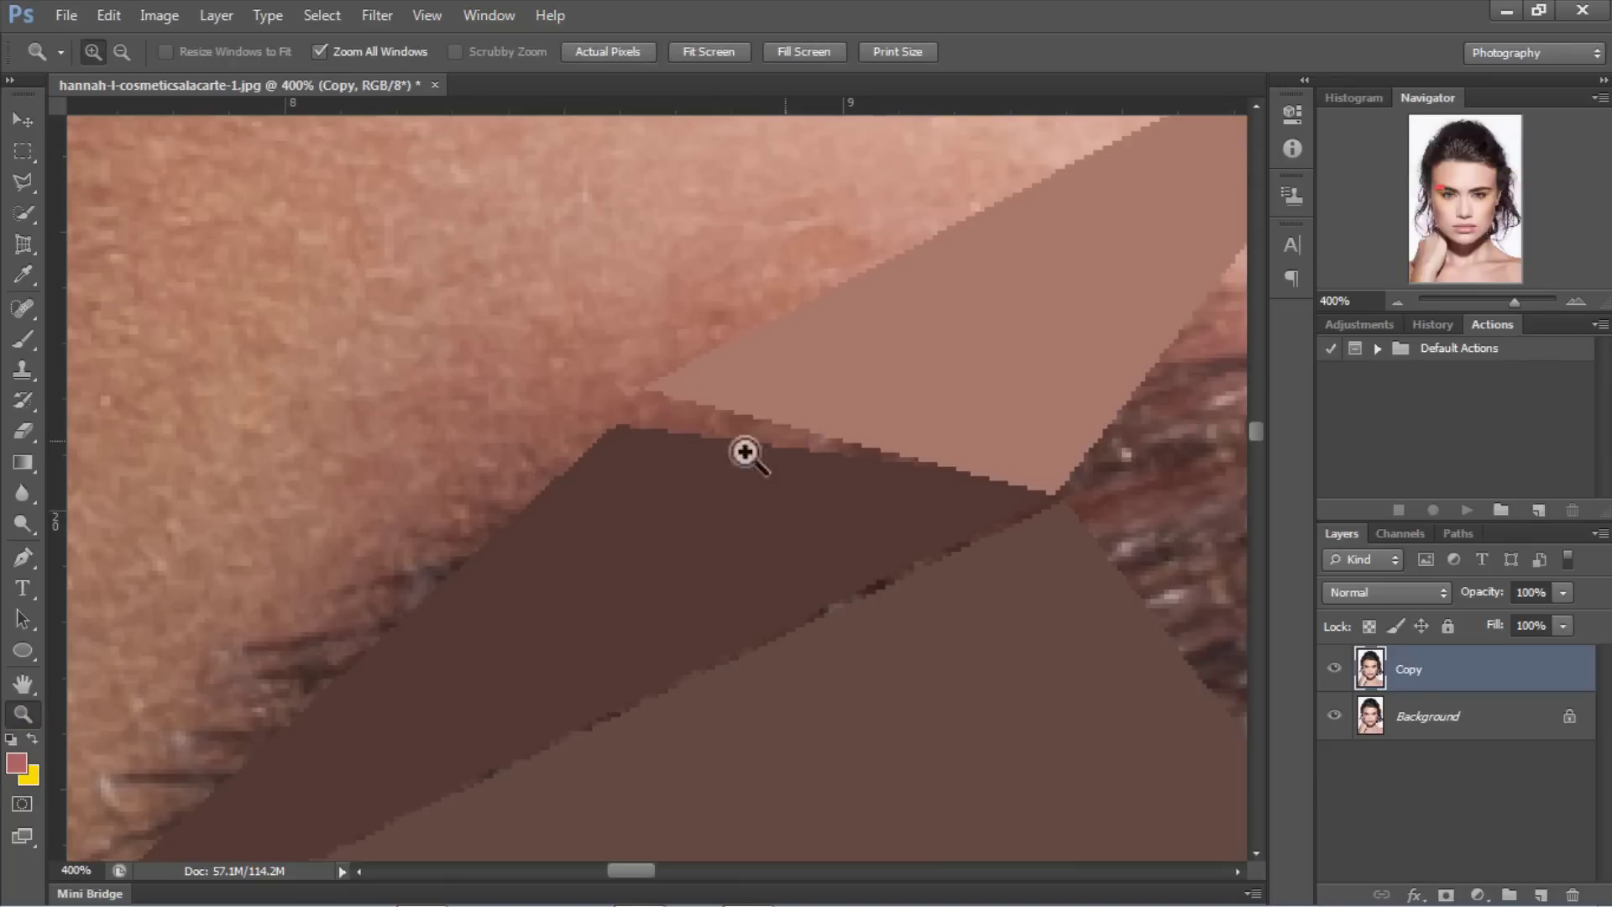
# Step: Show the grid over the eyebrow area at 200% zoom and activate the Polygonal Lasso tool
pyautogui.hscroll(5, 626, 873)
pyautogui.scroll(-2, 612, 824)
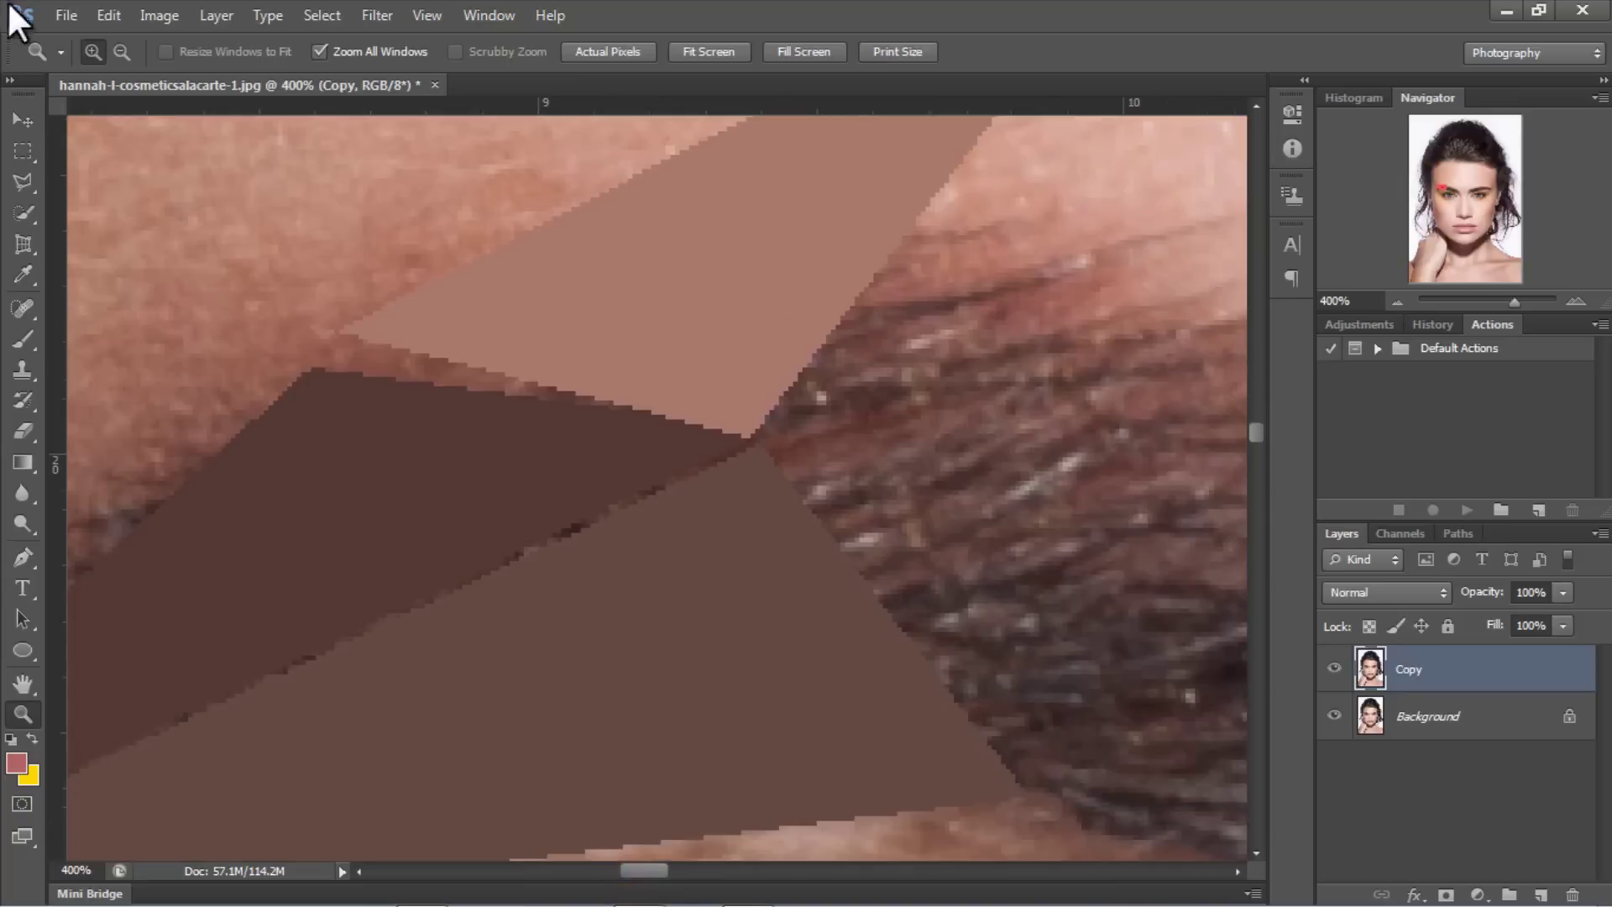
pyautogui.click(121, 52)
pyautogui.click(648, 461)
pyautogui.click(294, 601)
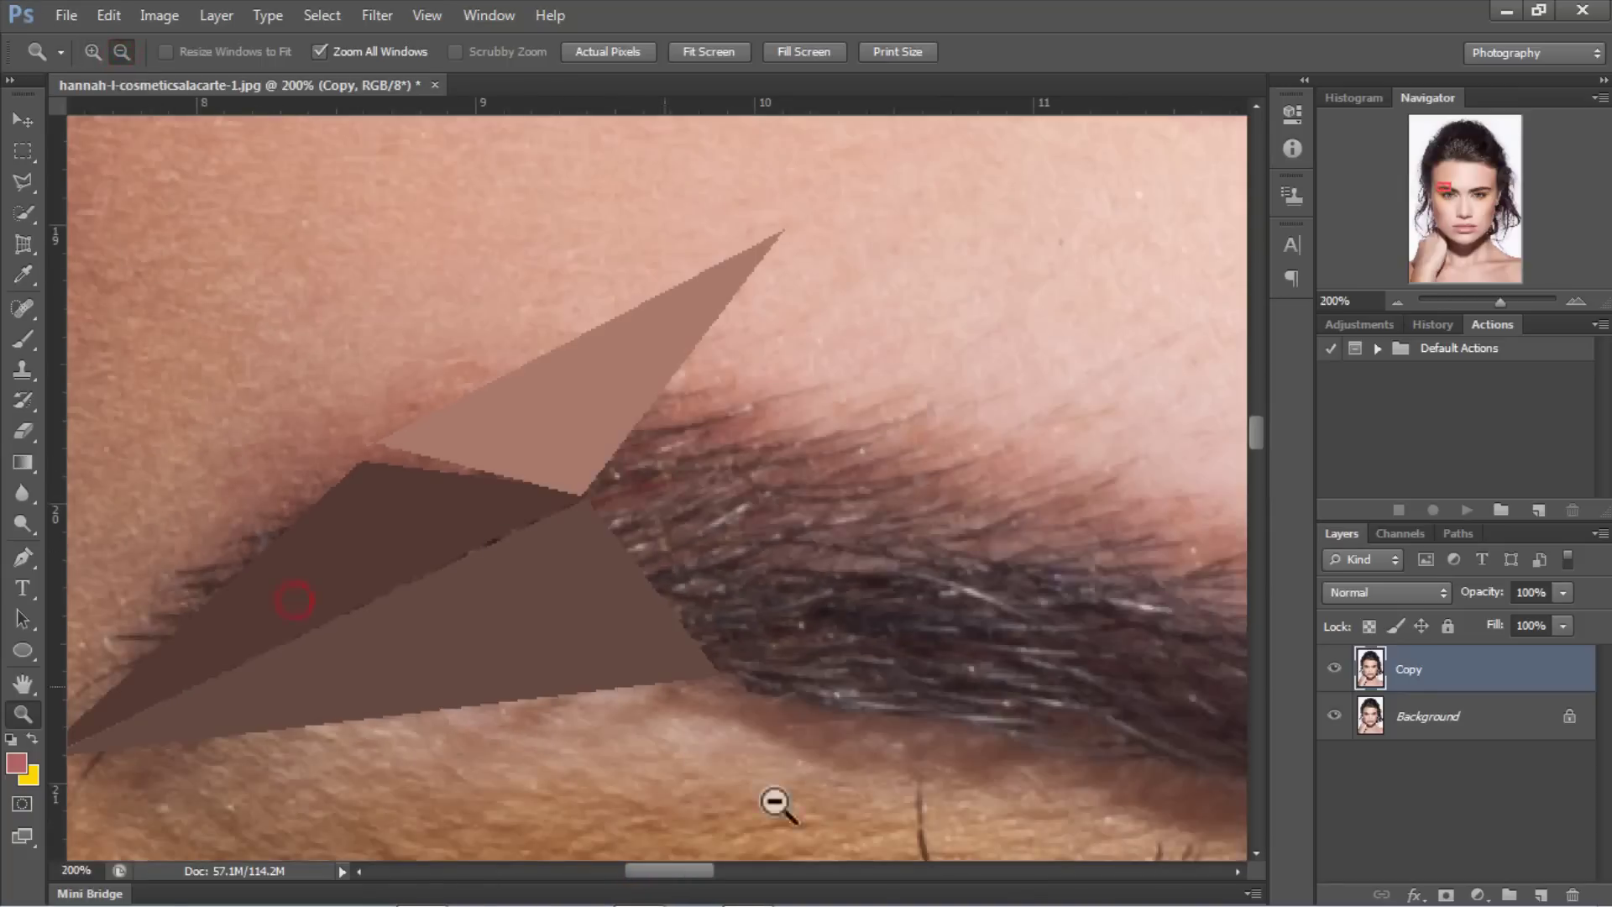
pyautogui.moveTo(697, 879)
pyautogui.mouseDown()
pyautogui.moveTo(669, 877)
pyautogui.moveTo(715, 879)
pyautogui.mouseUp()
pyautogui.click(417, 15)
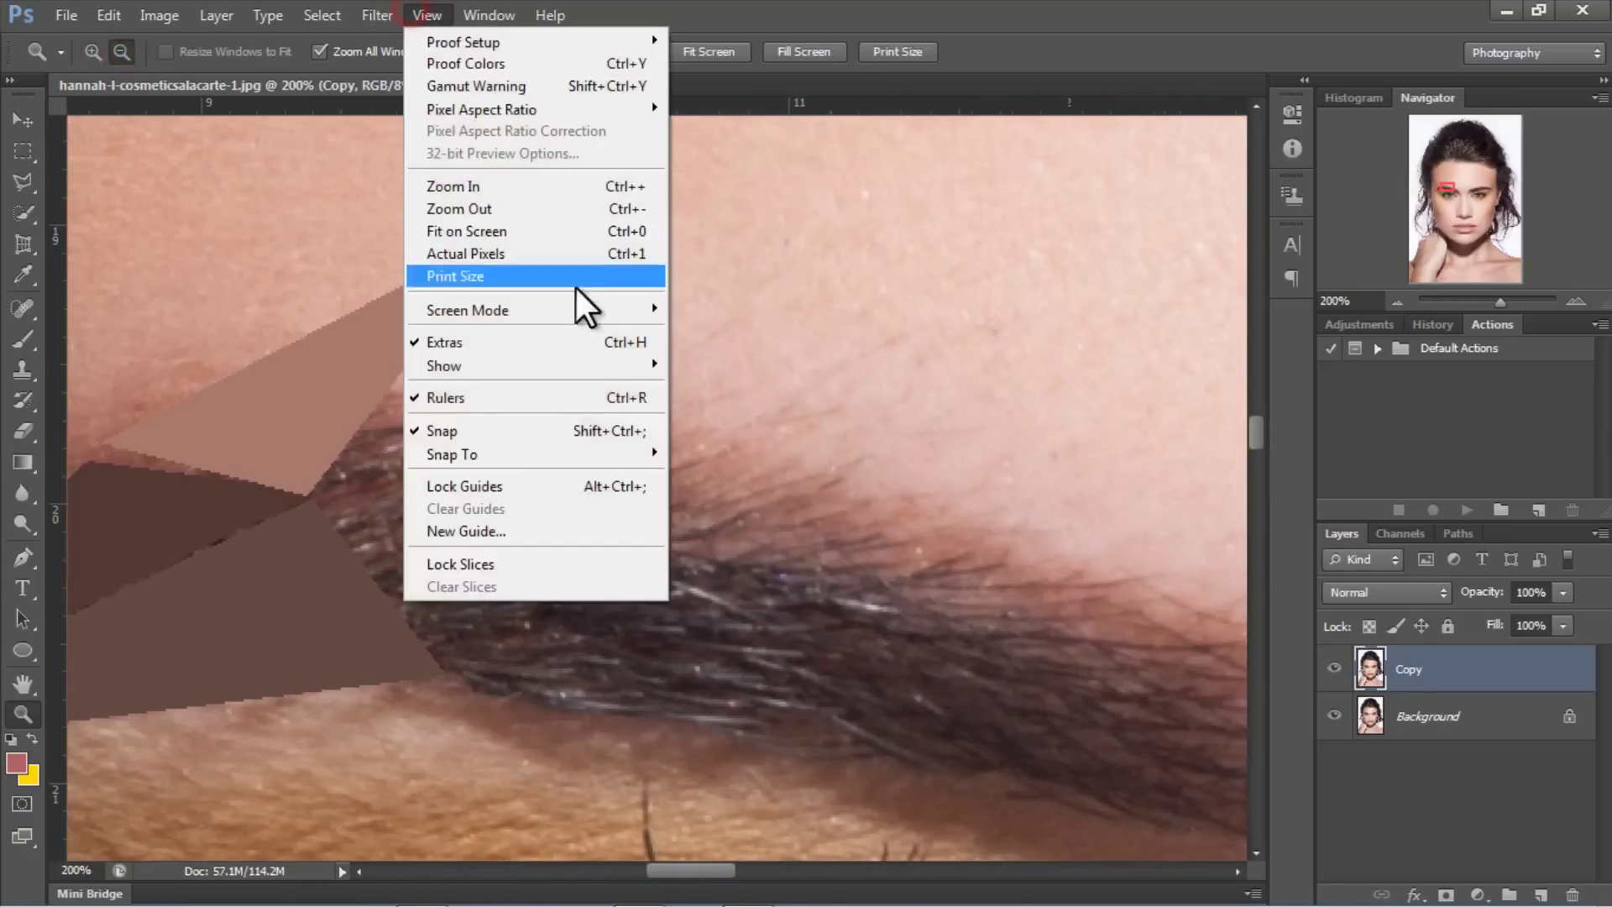
pyautogui.moveTo(608, 363)
pyautogui.click(742, 420)
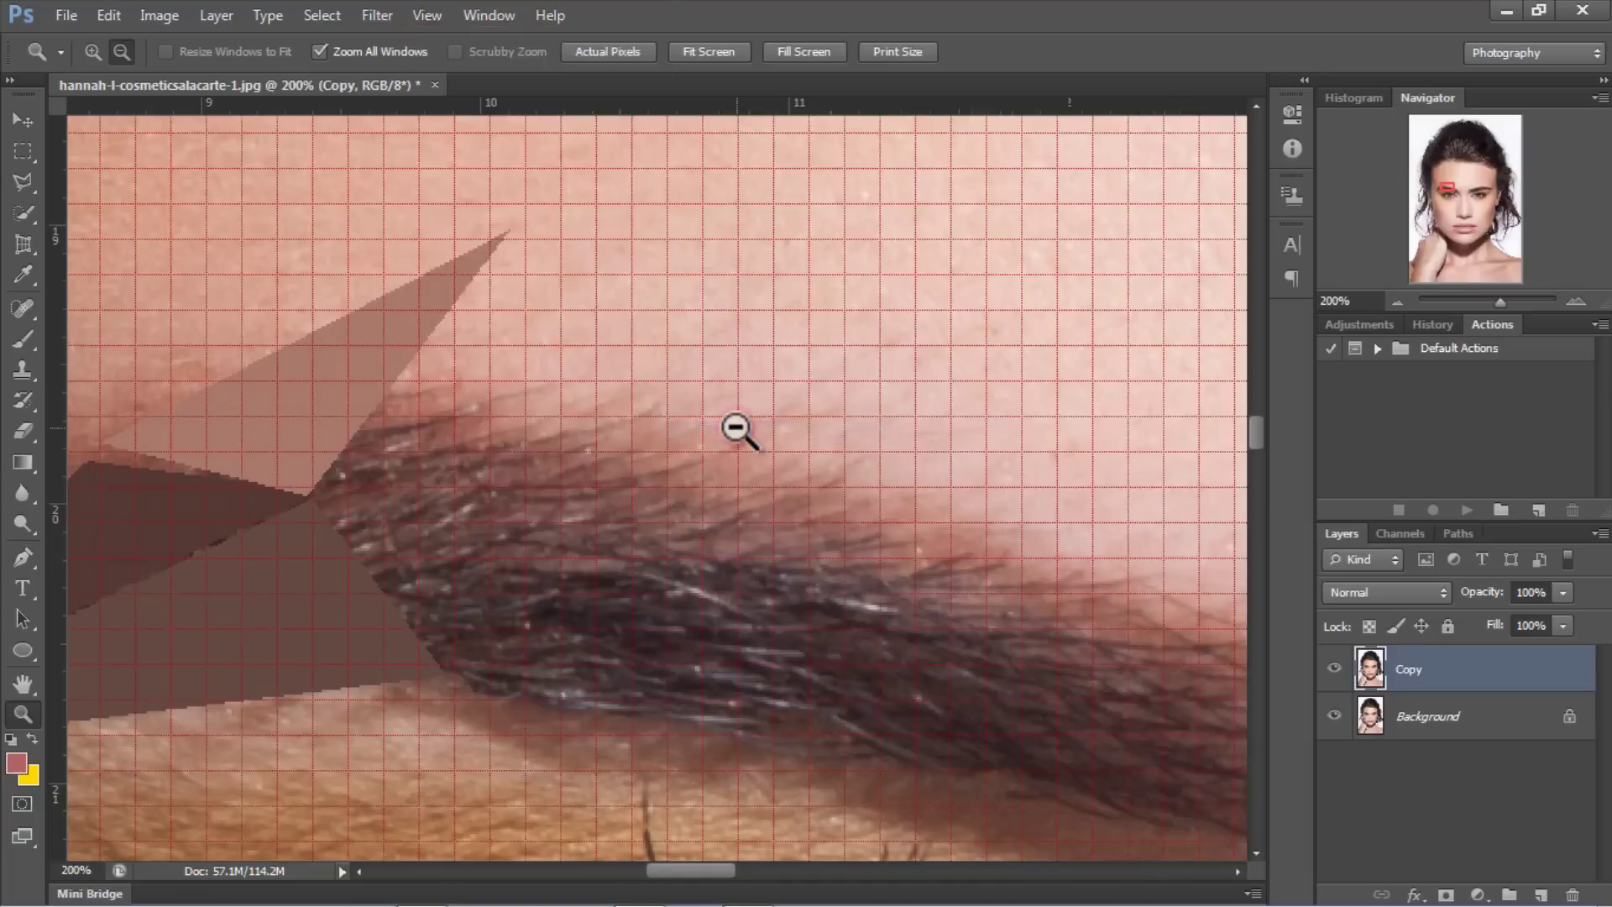
pyautogui.click(23, 183)
pyautogui.click(564, 479)
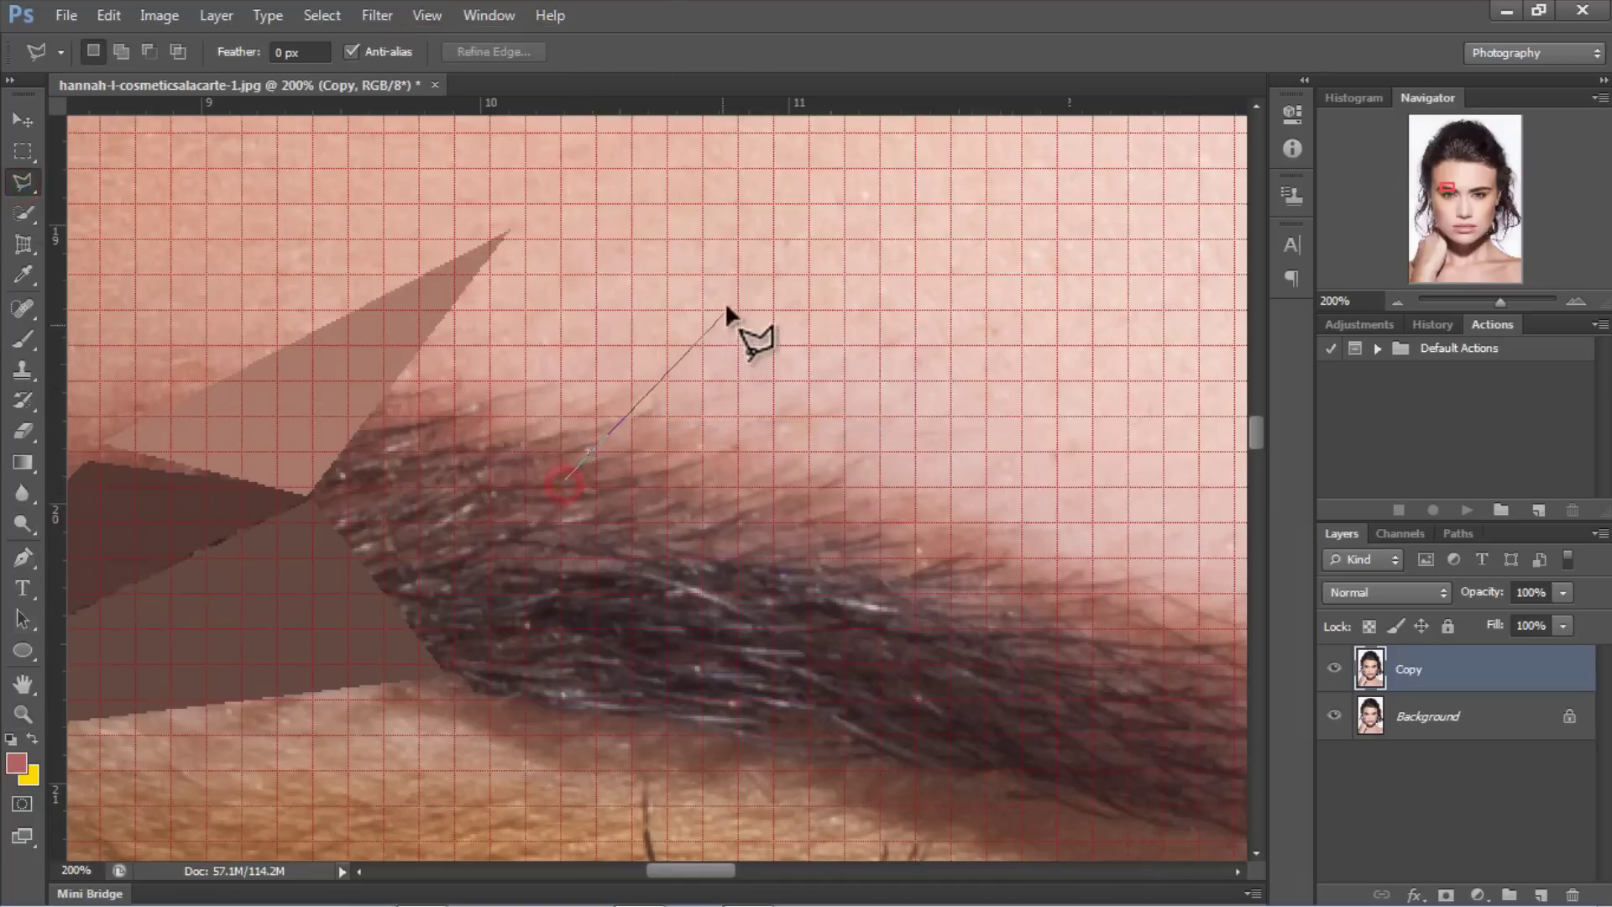
pyautogui.click(738, 275)
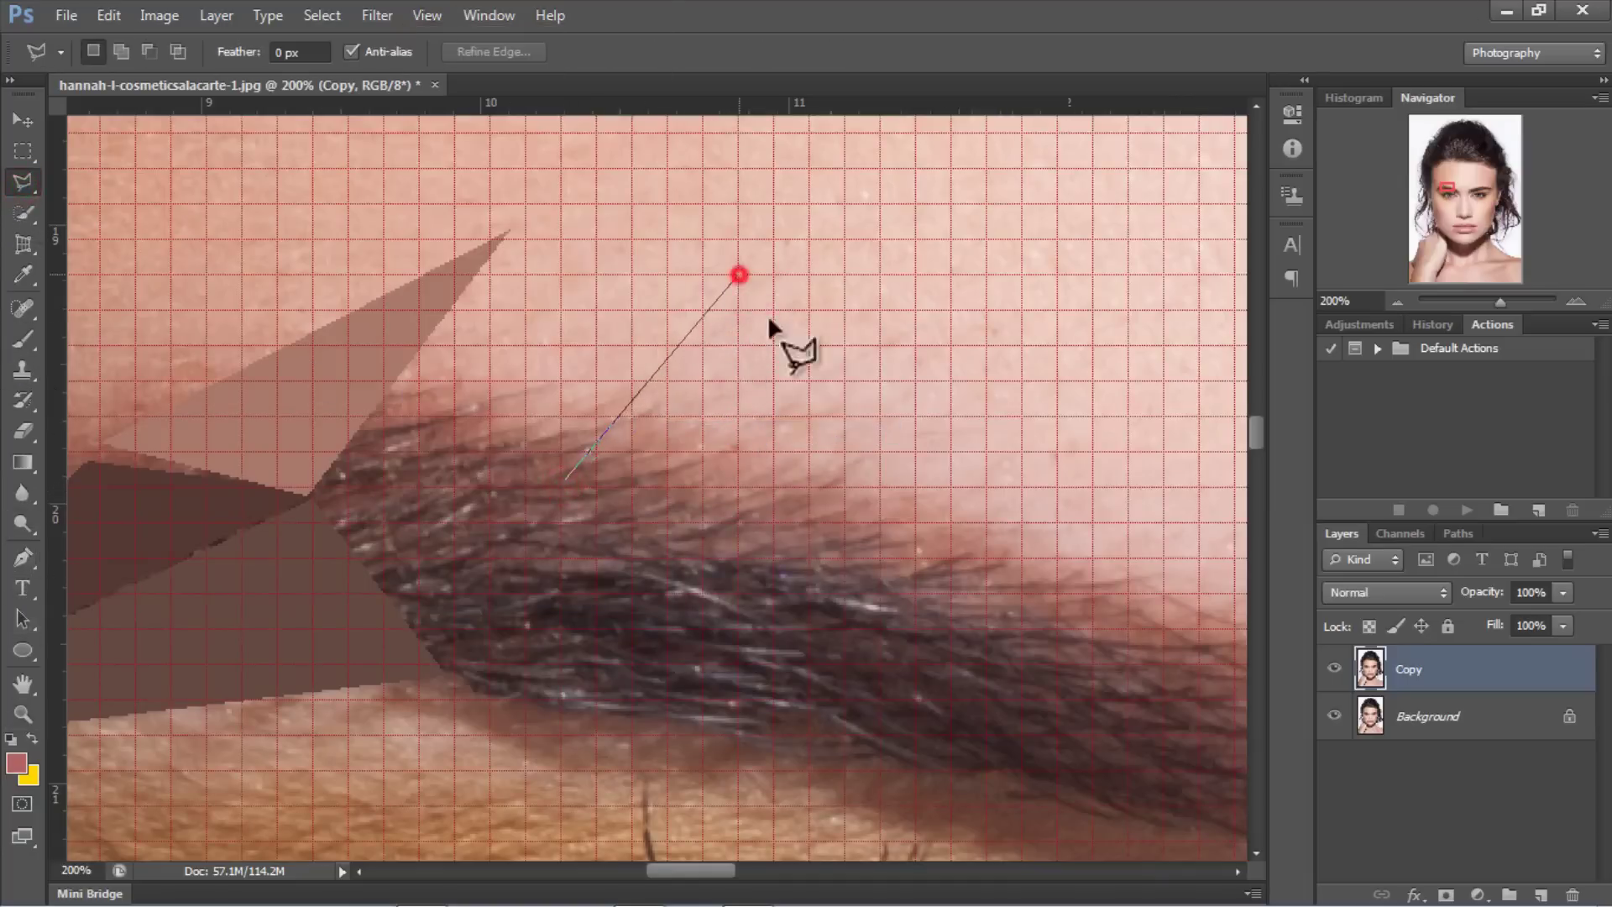
pyautogui.click(844, 451)
pyautogui.click(564, 476)
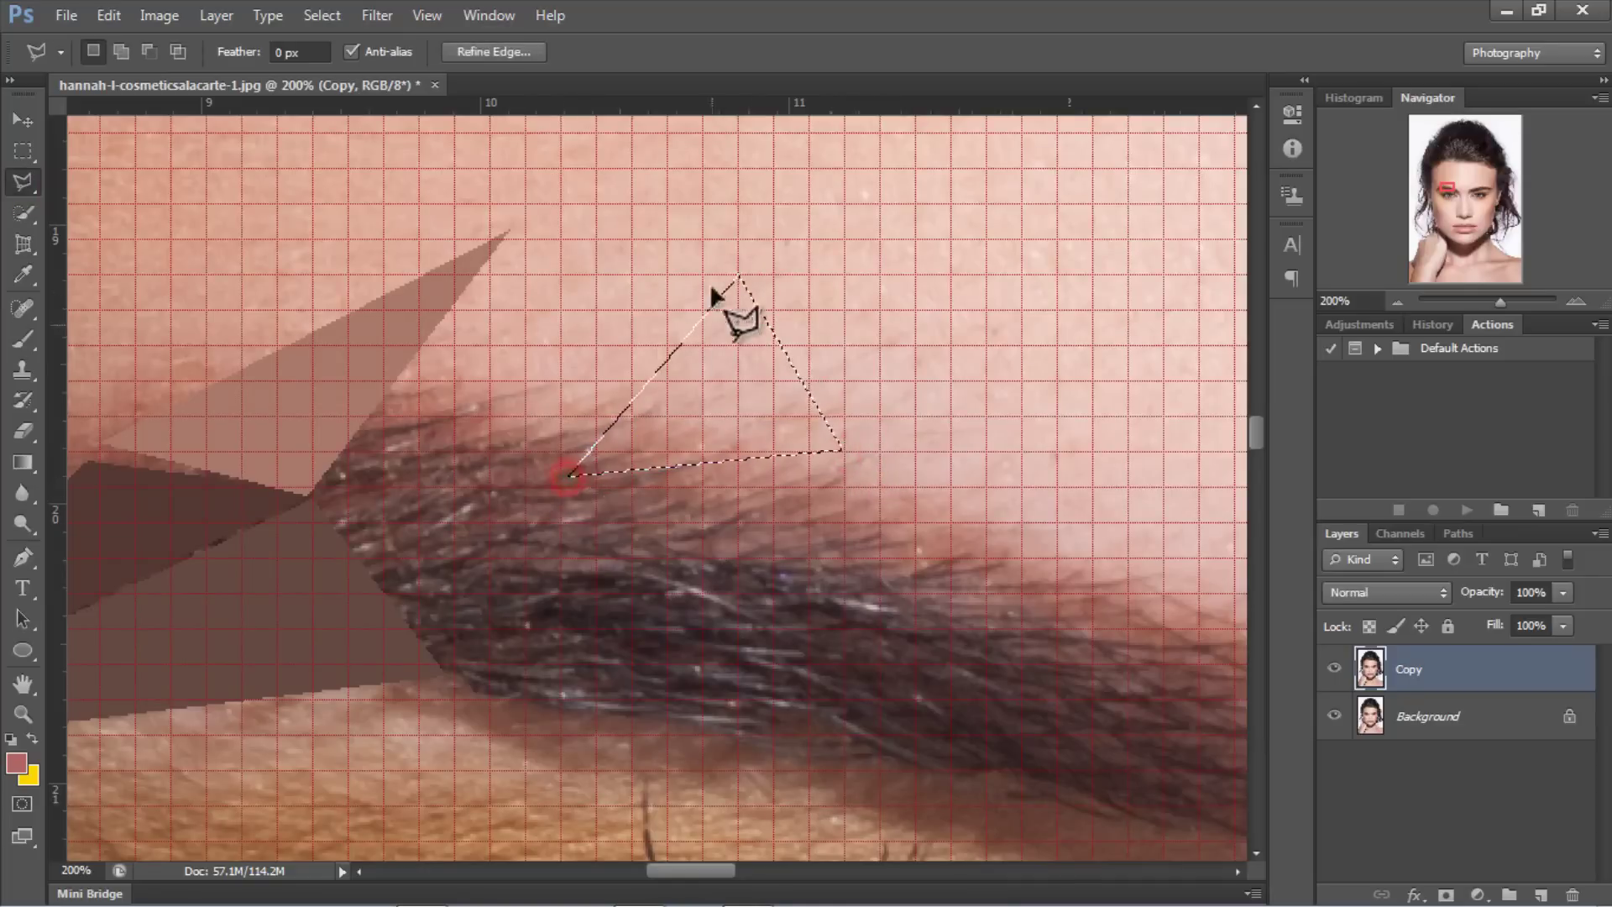
pyautogui.click(738, 276)
pyautogui.click(843, 446)
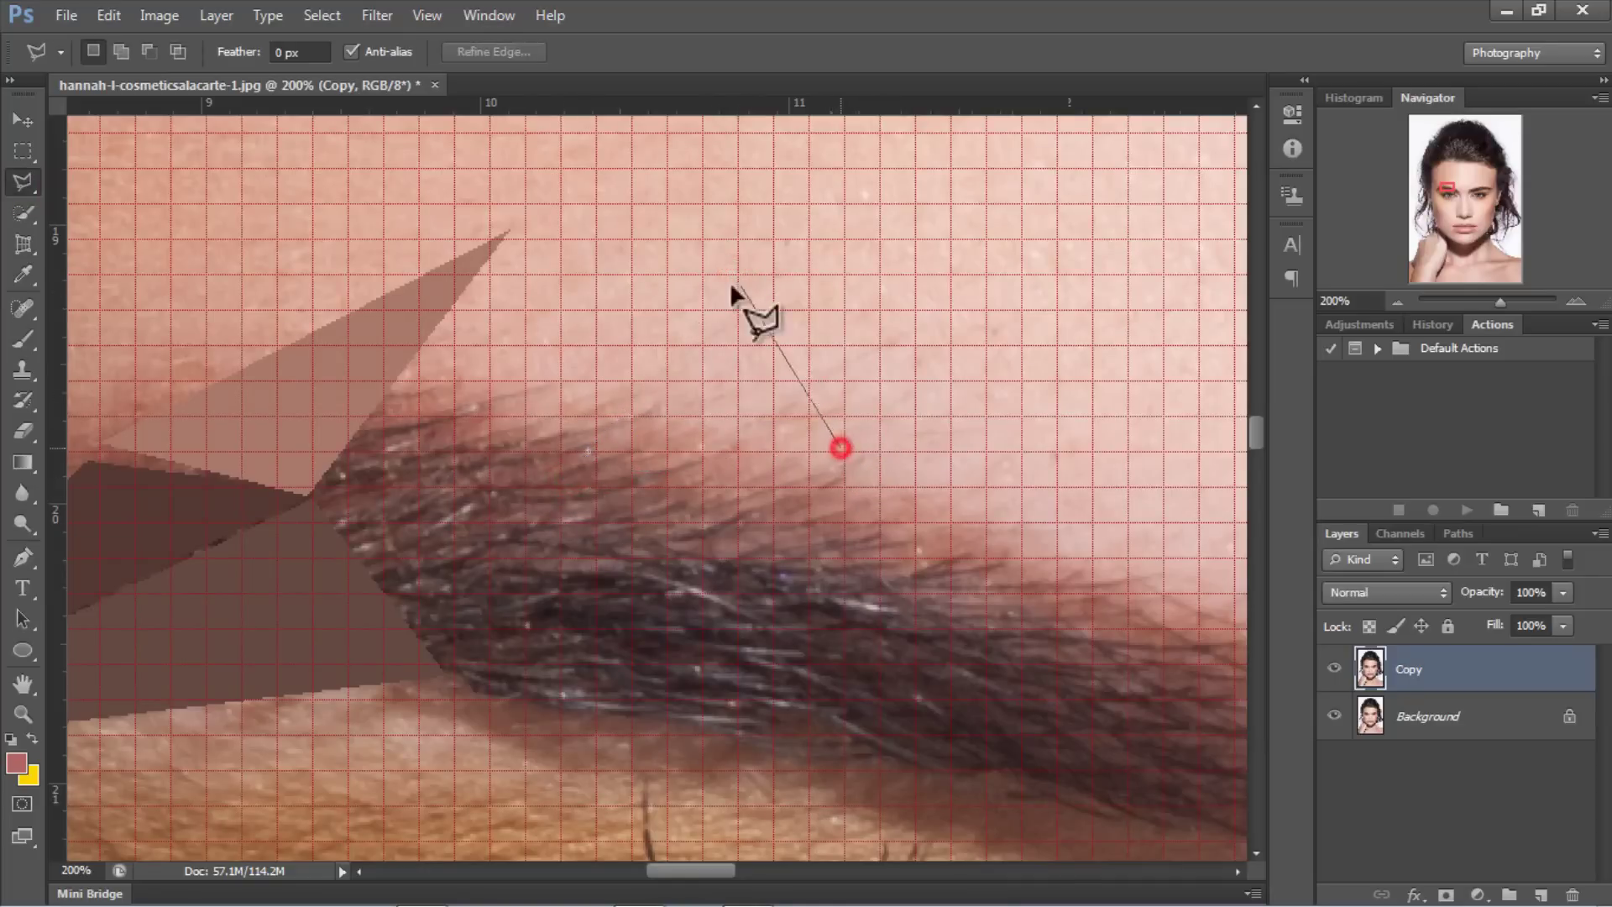
pyautogui.click(703, 275)
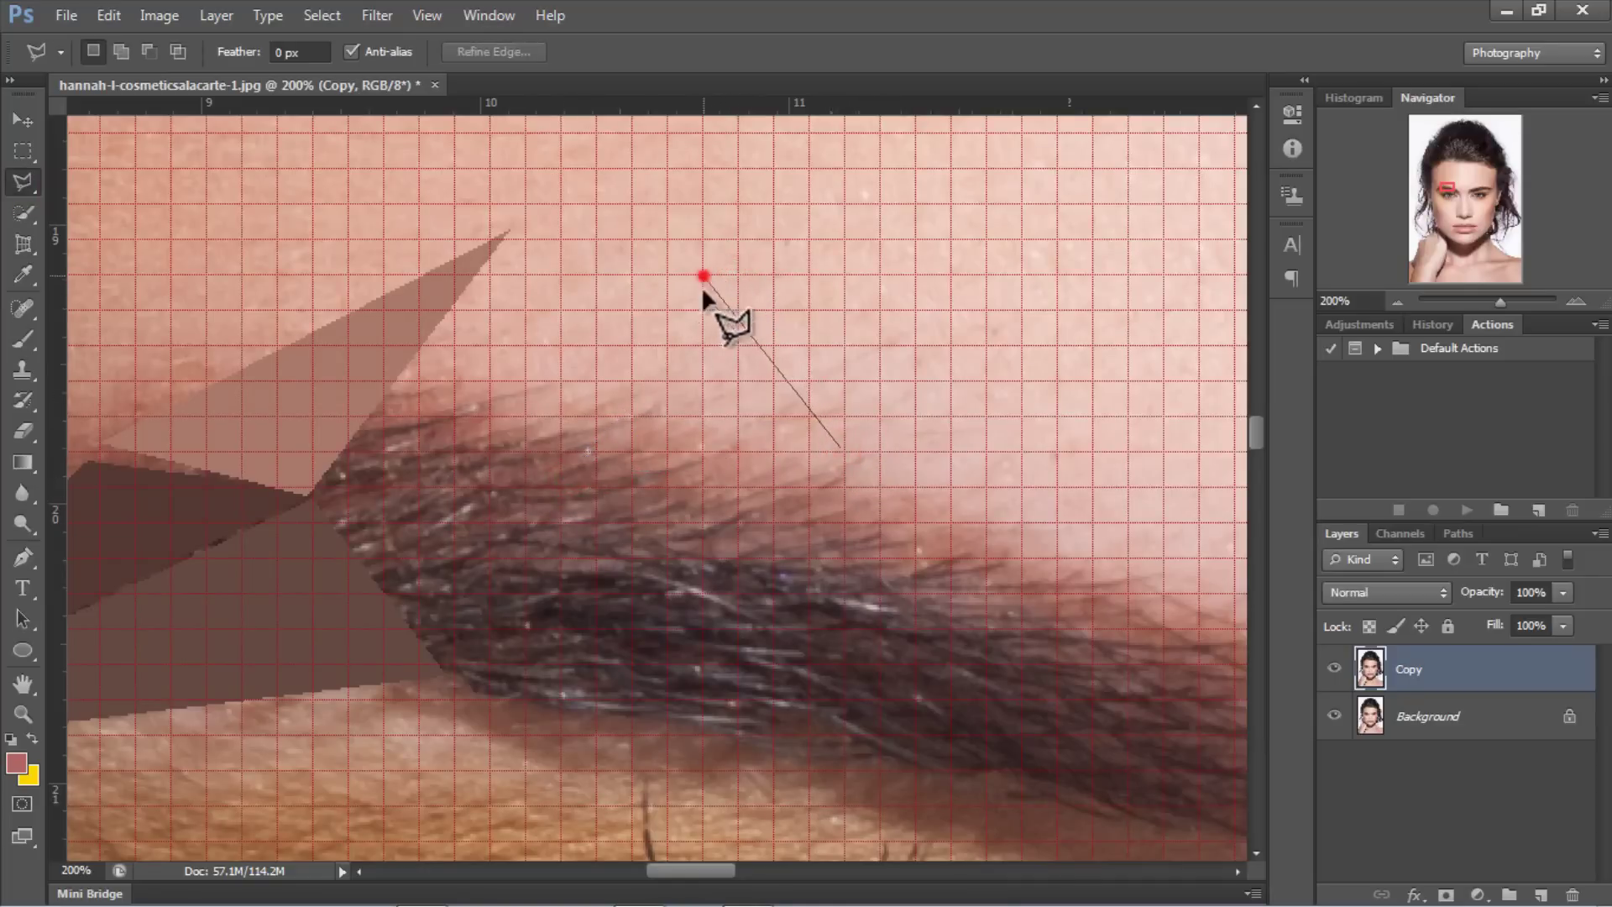
pyautogui.click(560, 483)
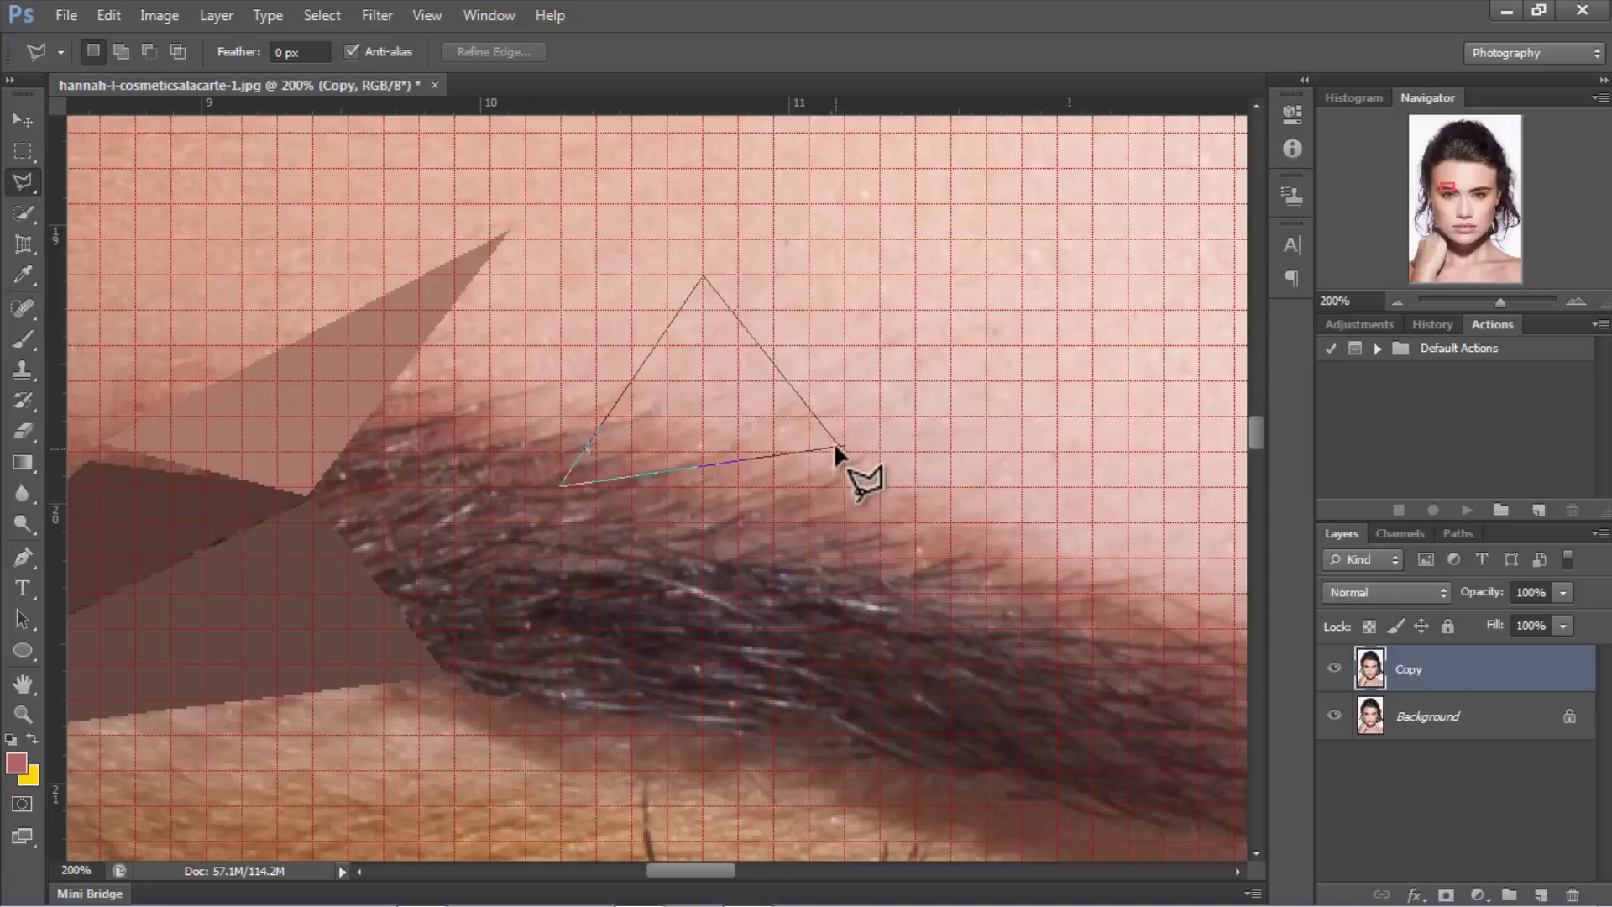
pyautogui.click(834, 446)
pyautogui.click(836, 445)
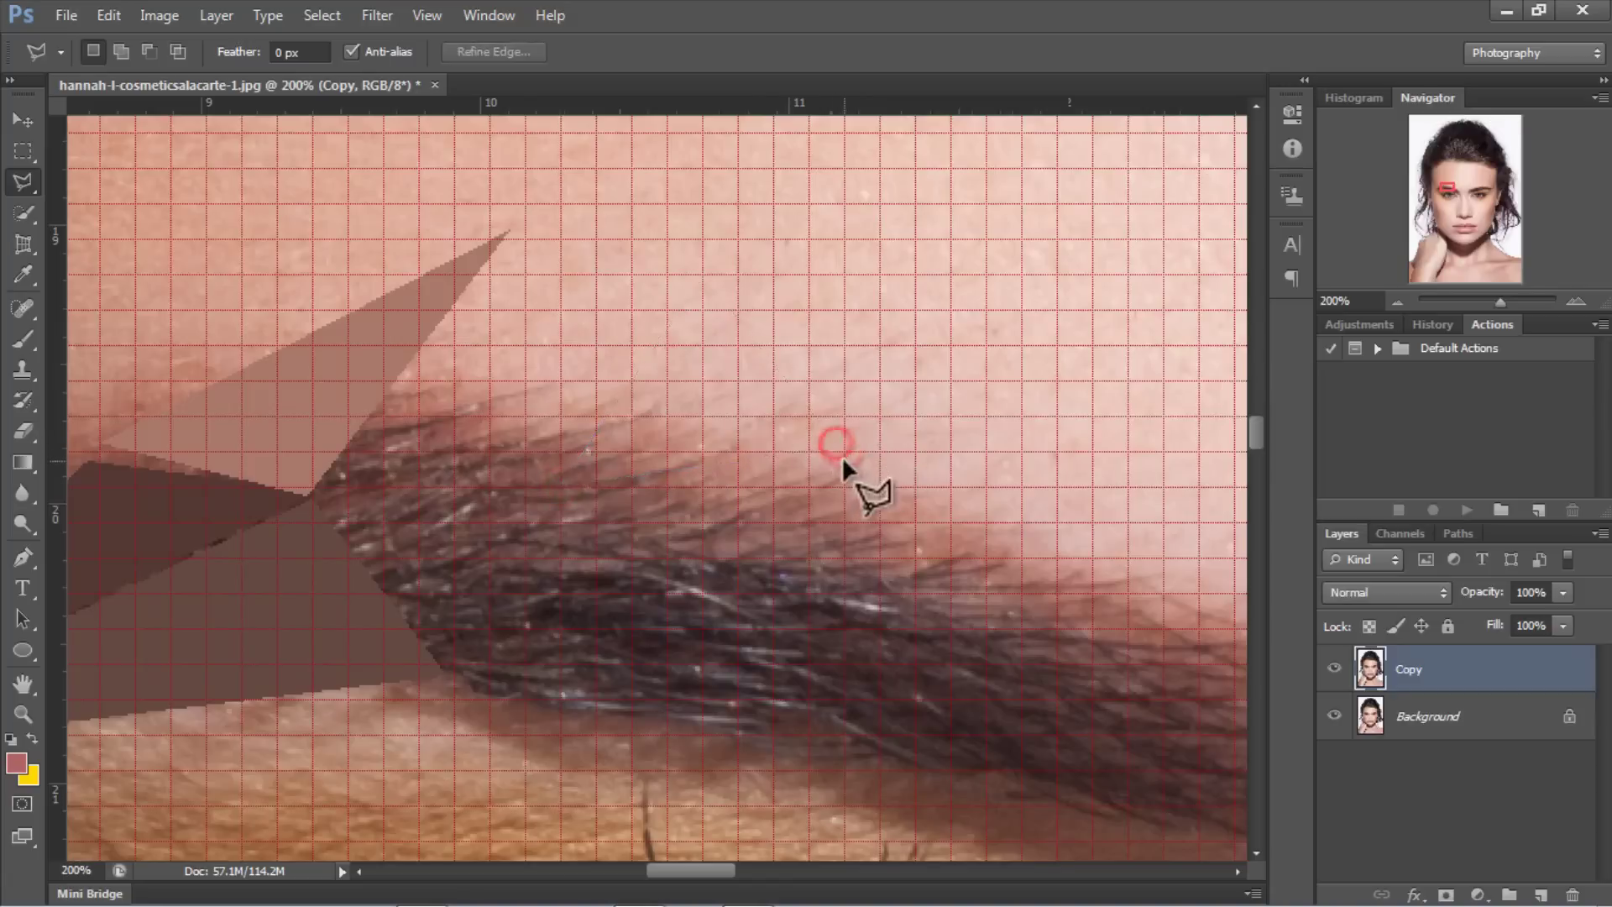
# Step: Select a flat triangle along the eyebrow's upper edge, guided by the grid lines, average its colour and deselect it
pyautogui.click(560, 484)
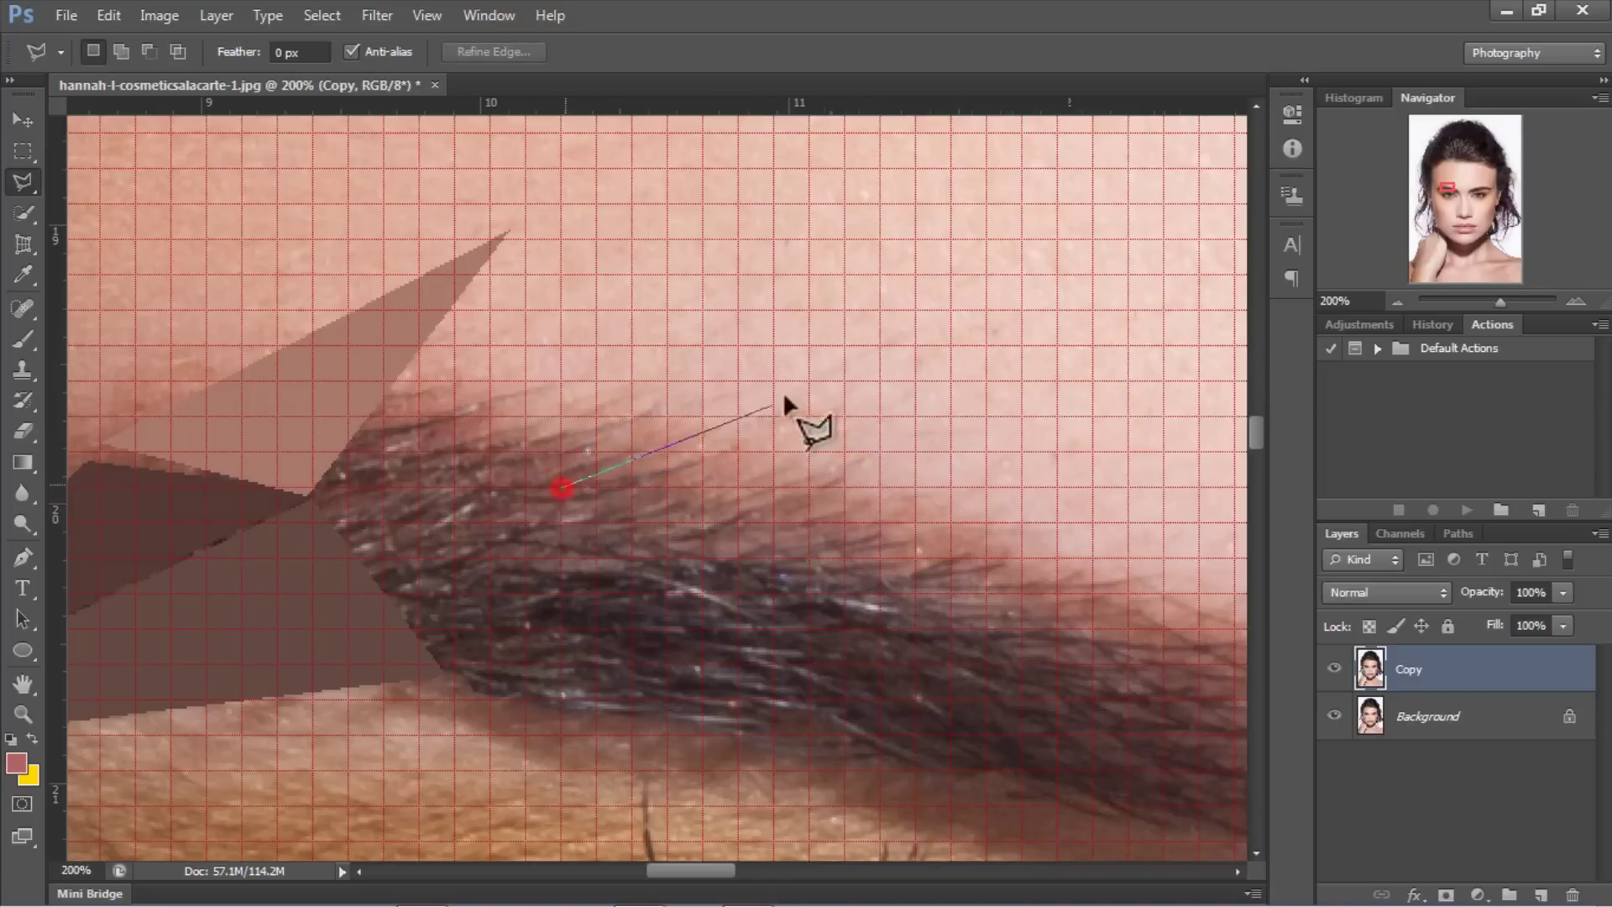
pyautogui.click(810, 350)
pyautogui.click(949, 406)
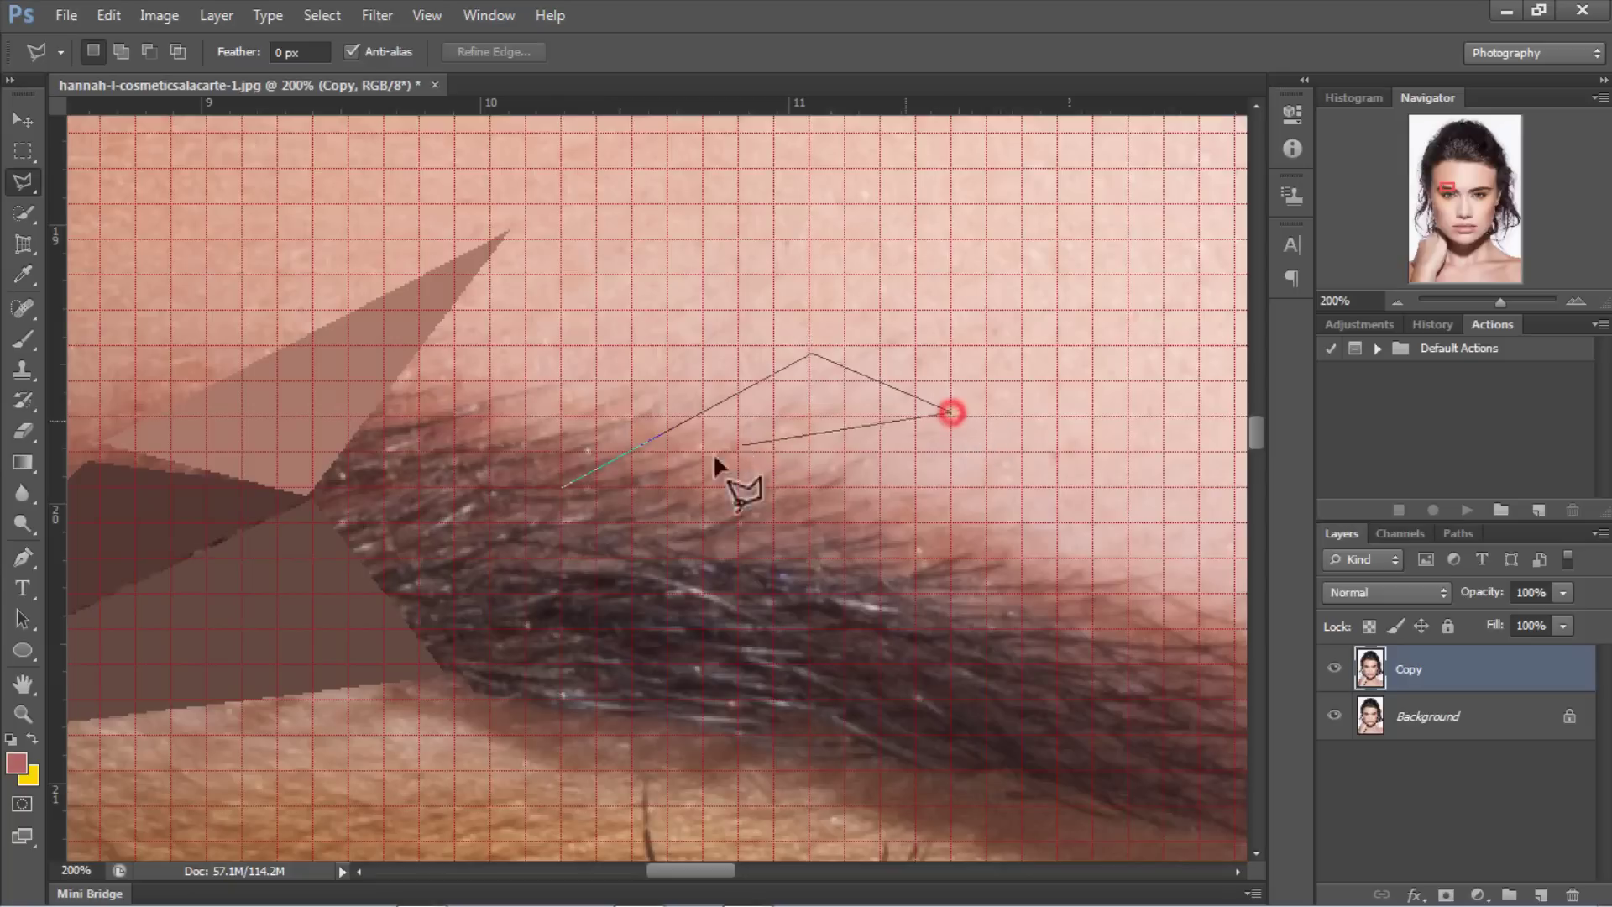
pyautogui.click(560, 486)
pyautogui.click(375, 19)
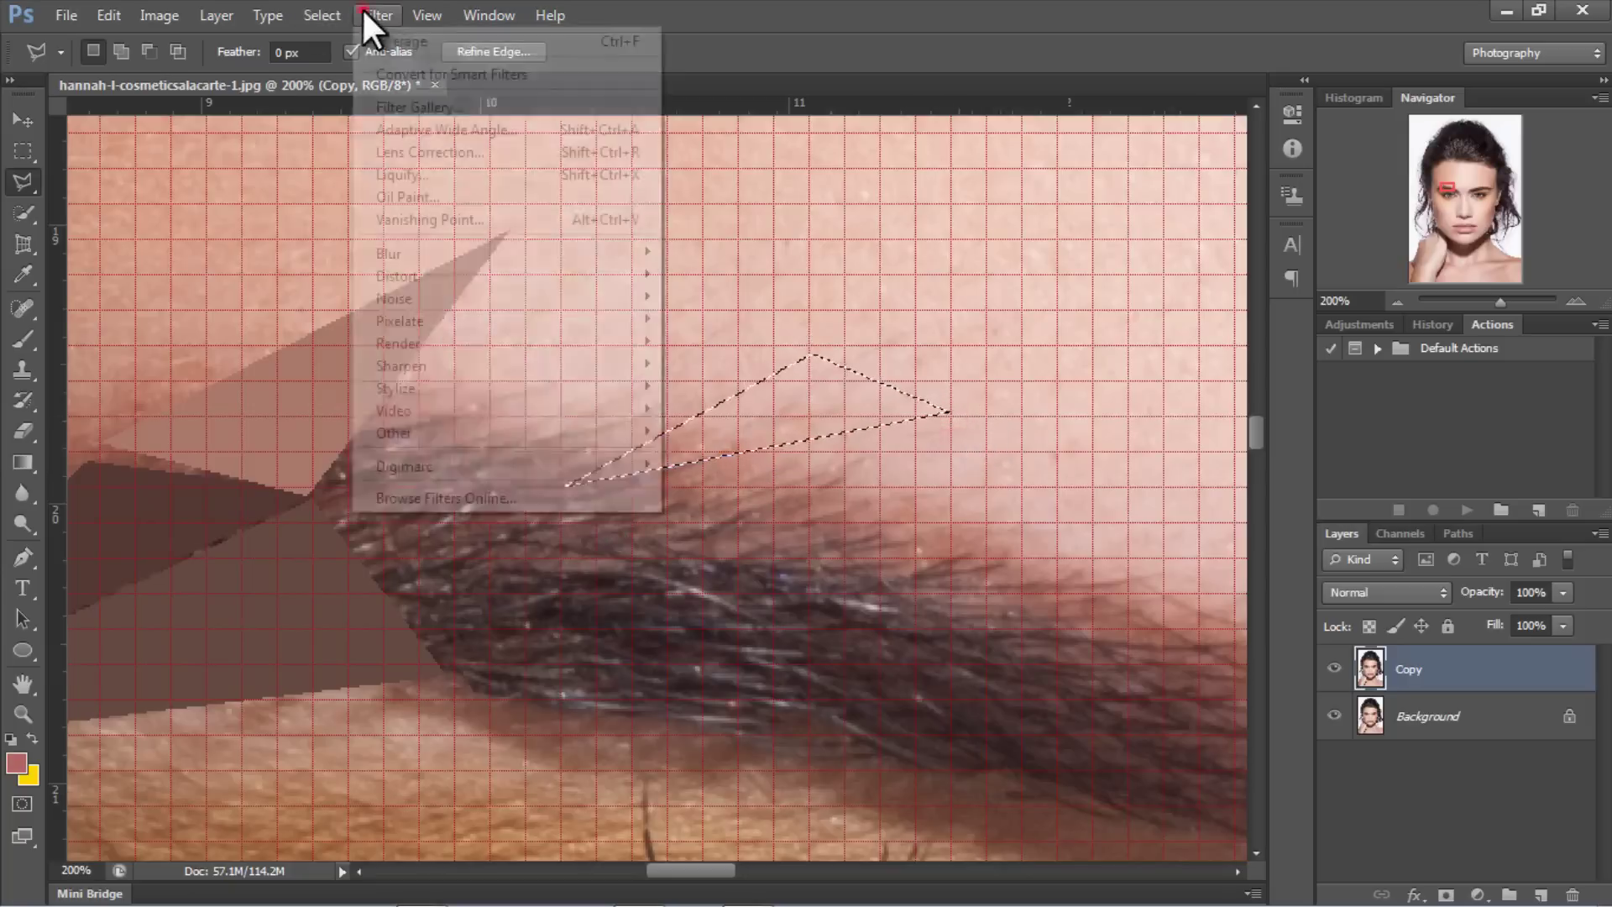
pyautogui.click(401, 42)
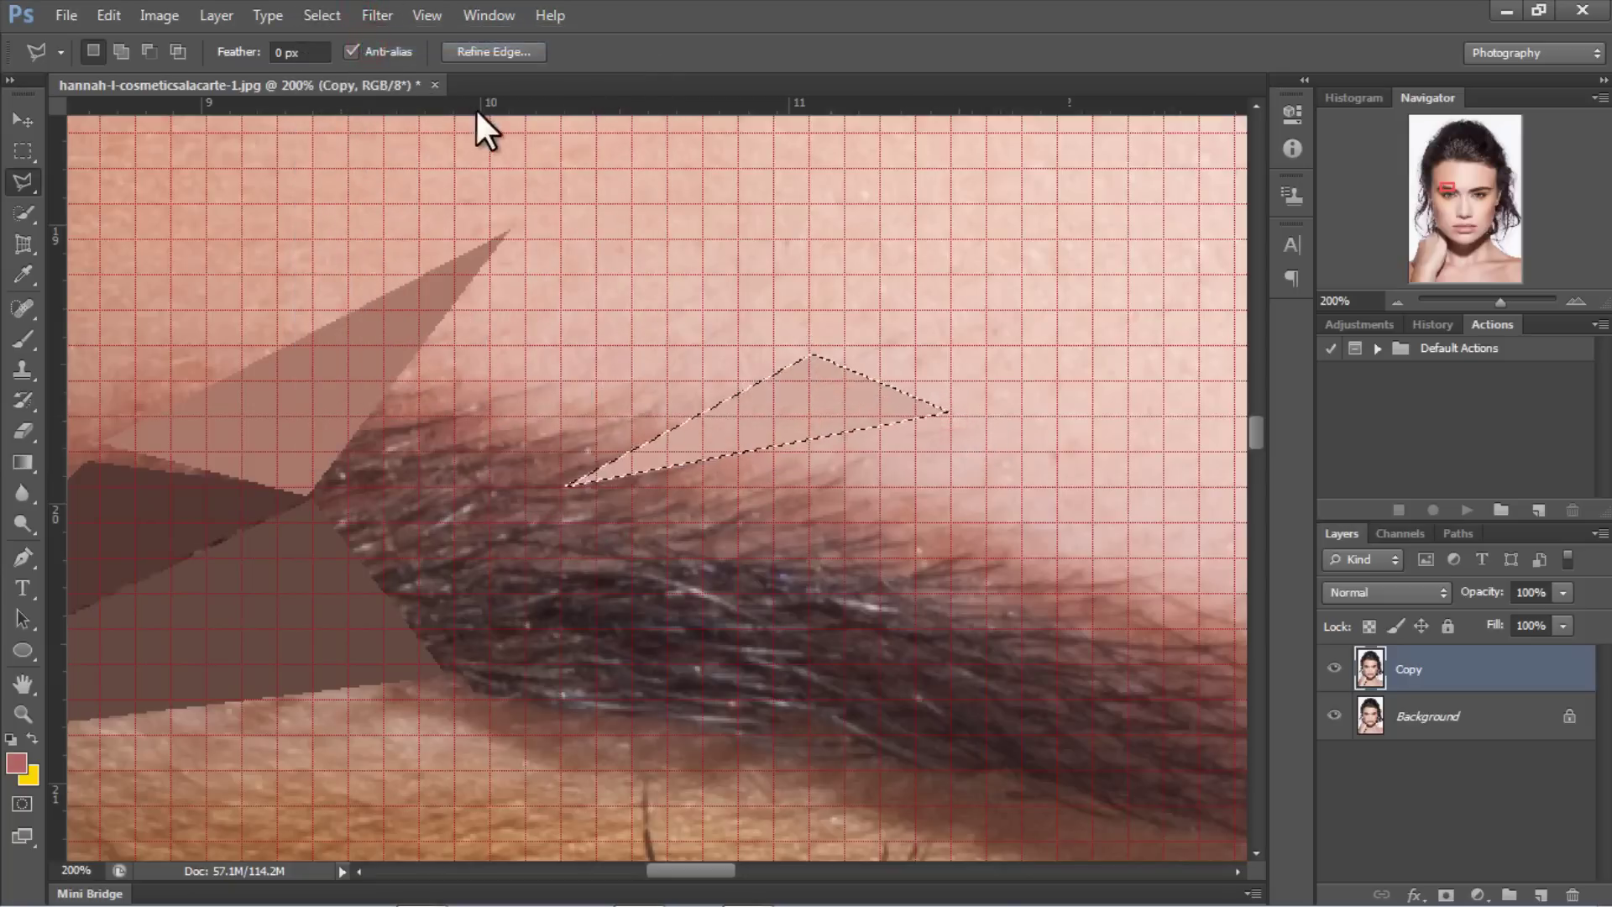
pyautogui.hotkey('ctrl', 'd')
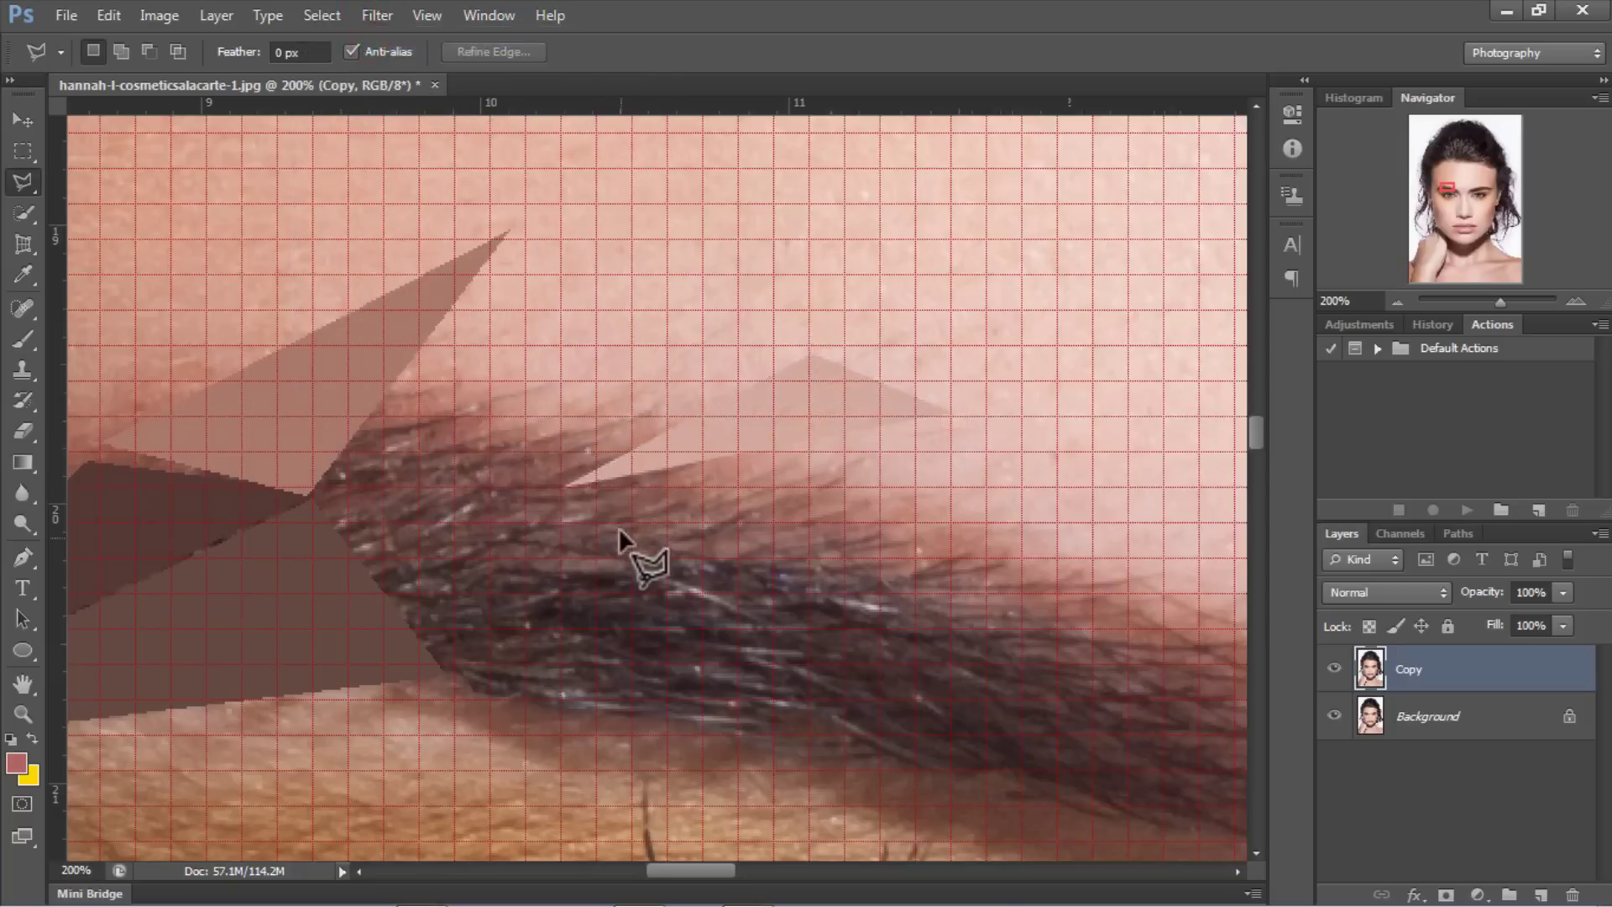
# Step: Select a triangle sharing the flat triangle's lower edge and reaching down into the eyebrow, average its colour and deselect it
pyautogui.click(563, 485)
pyautogui.click(875, 695)
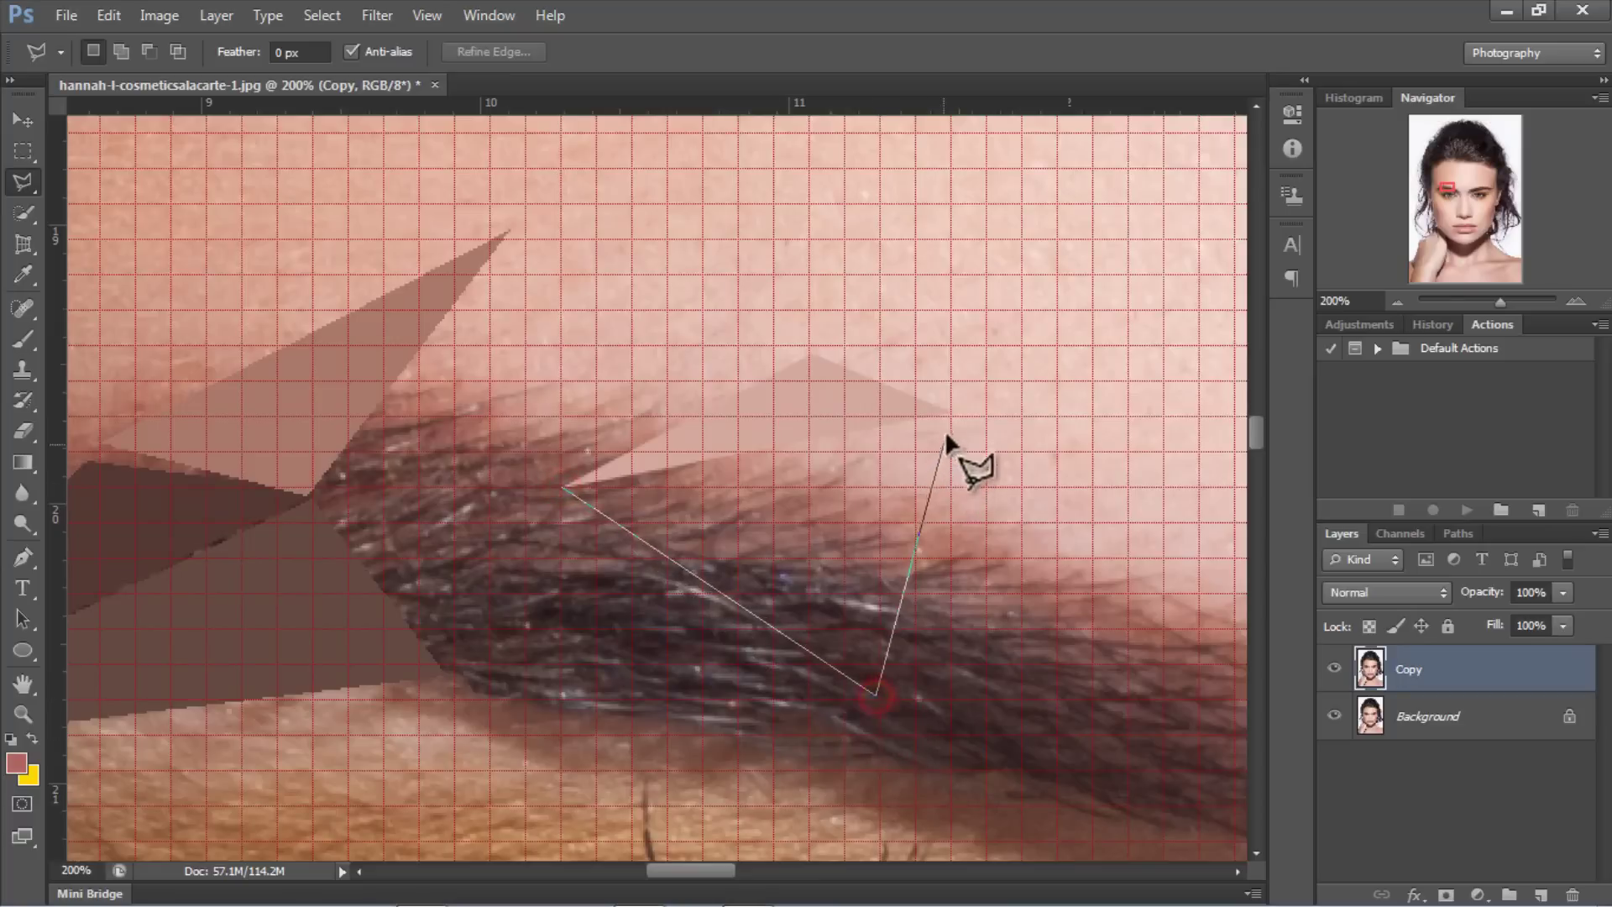
pyautogui.click(946, 415)
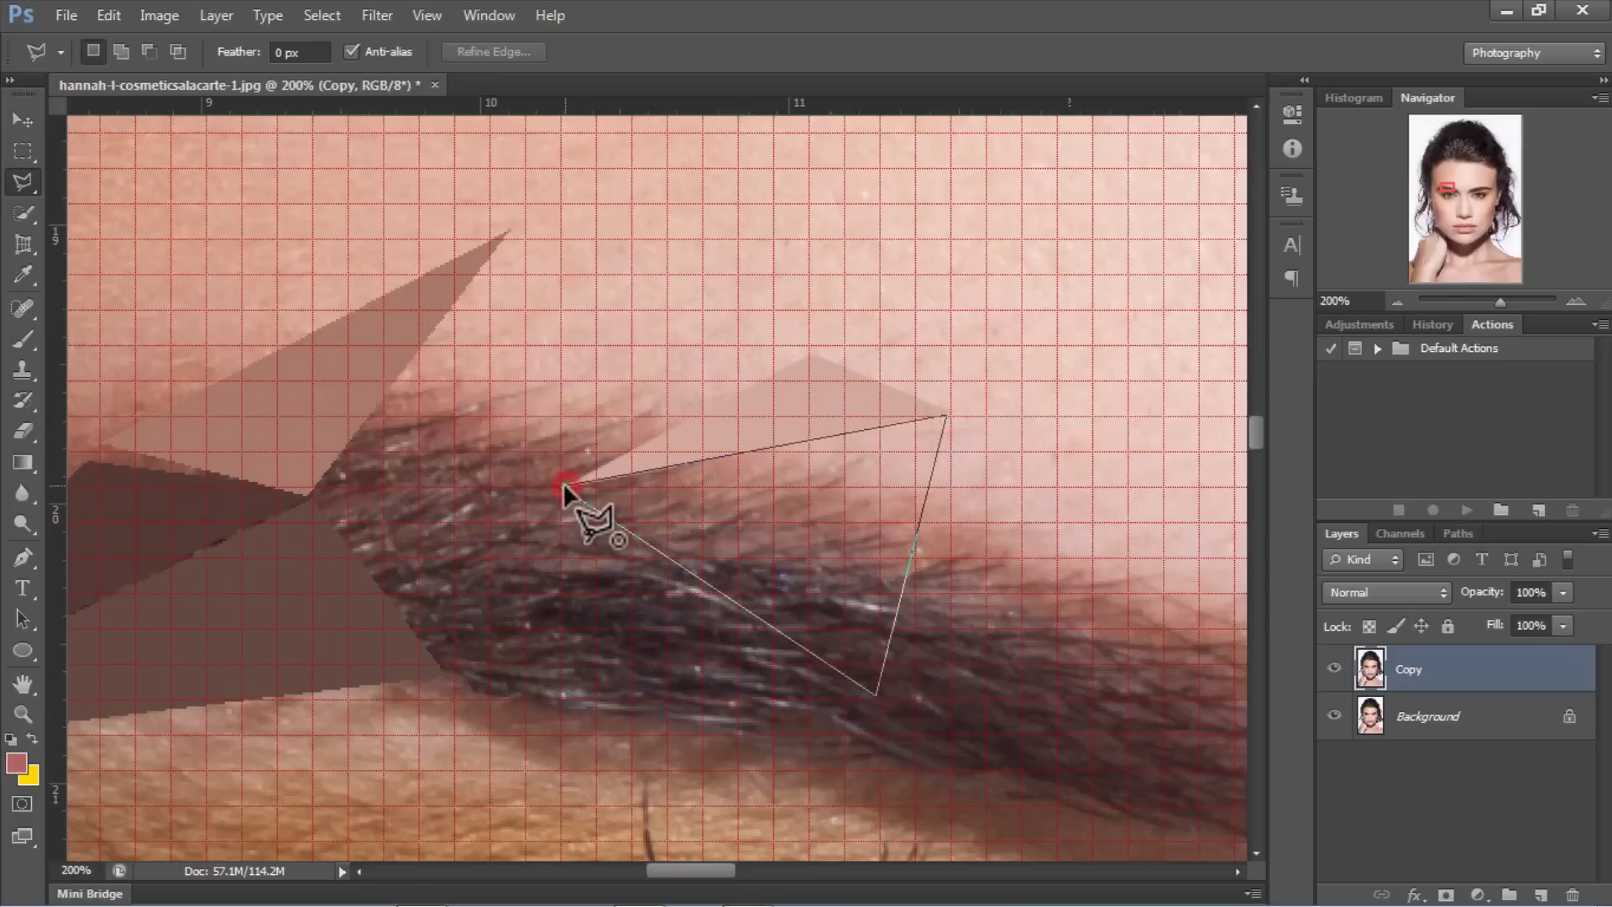
pyautogui.click(564, 487)
pyautogui.click(420, 12)
pyautogui.moveTo(369, 13)
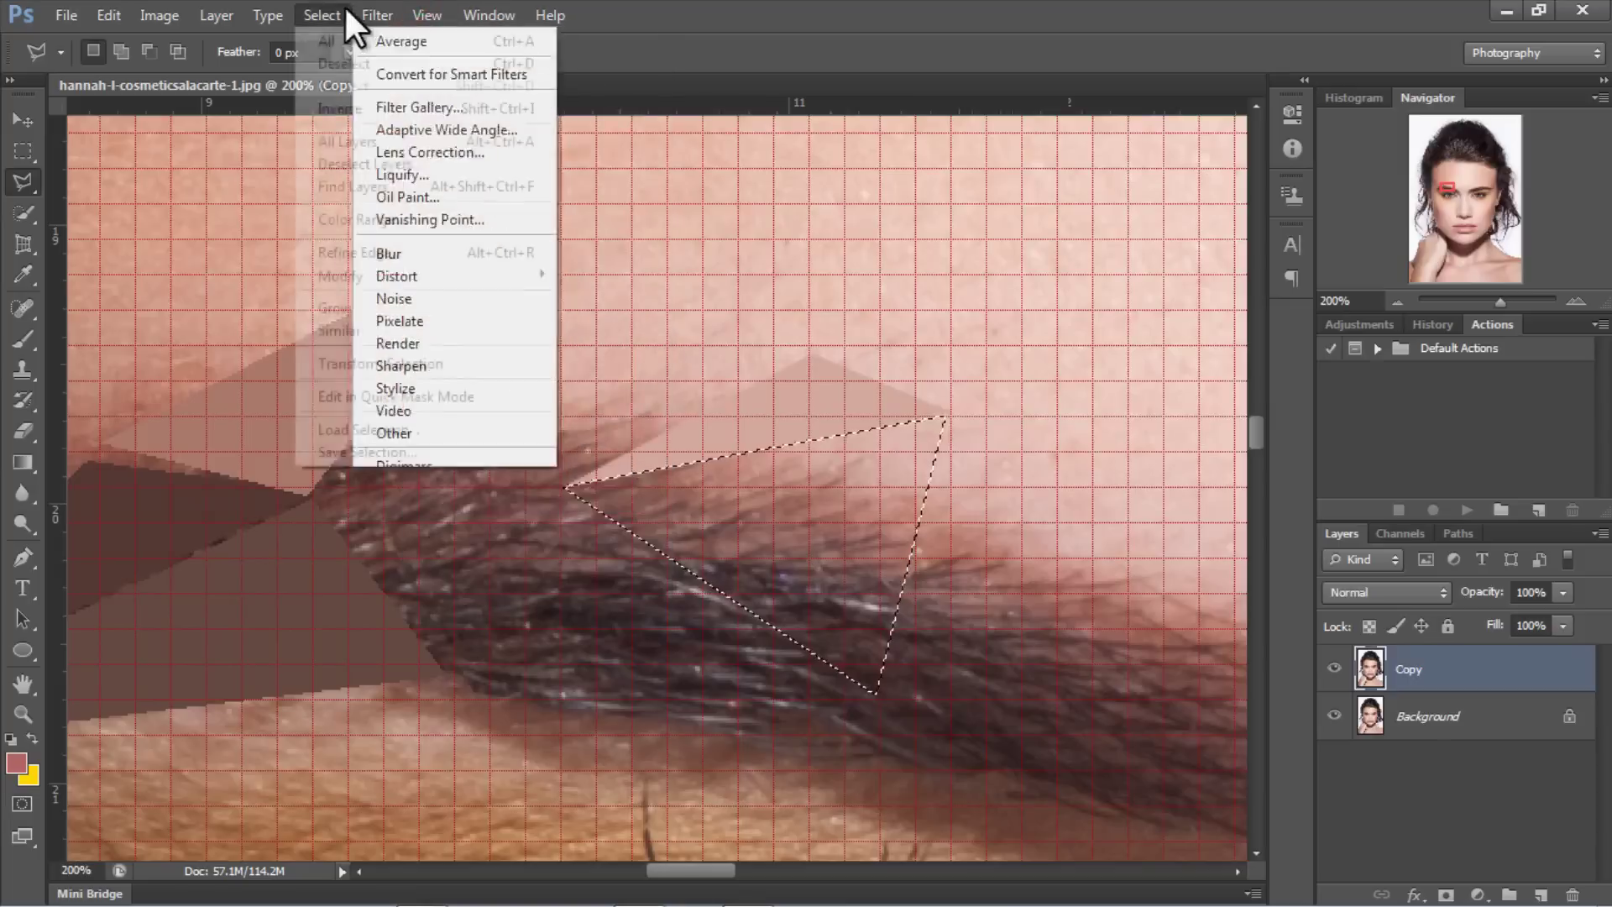
pyautogui.click(376, 42)
pyautogui.hotkey('ctrl', 'd')
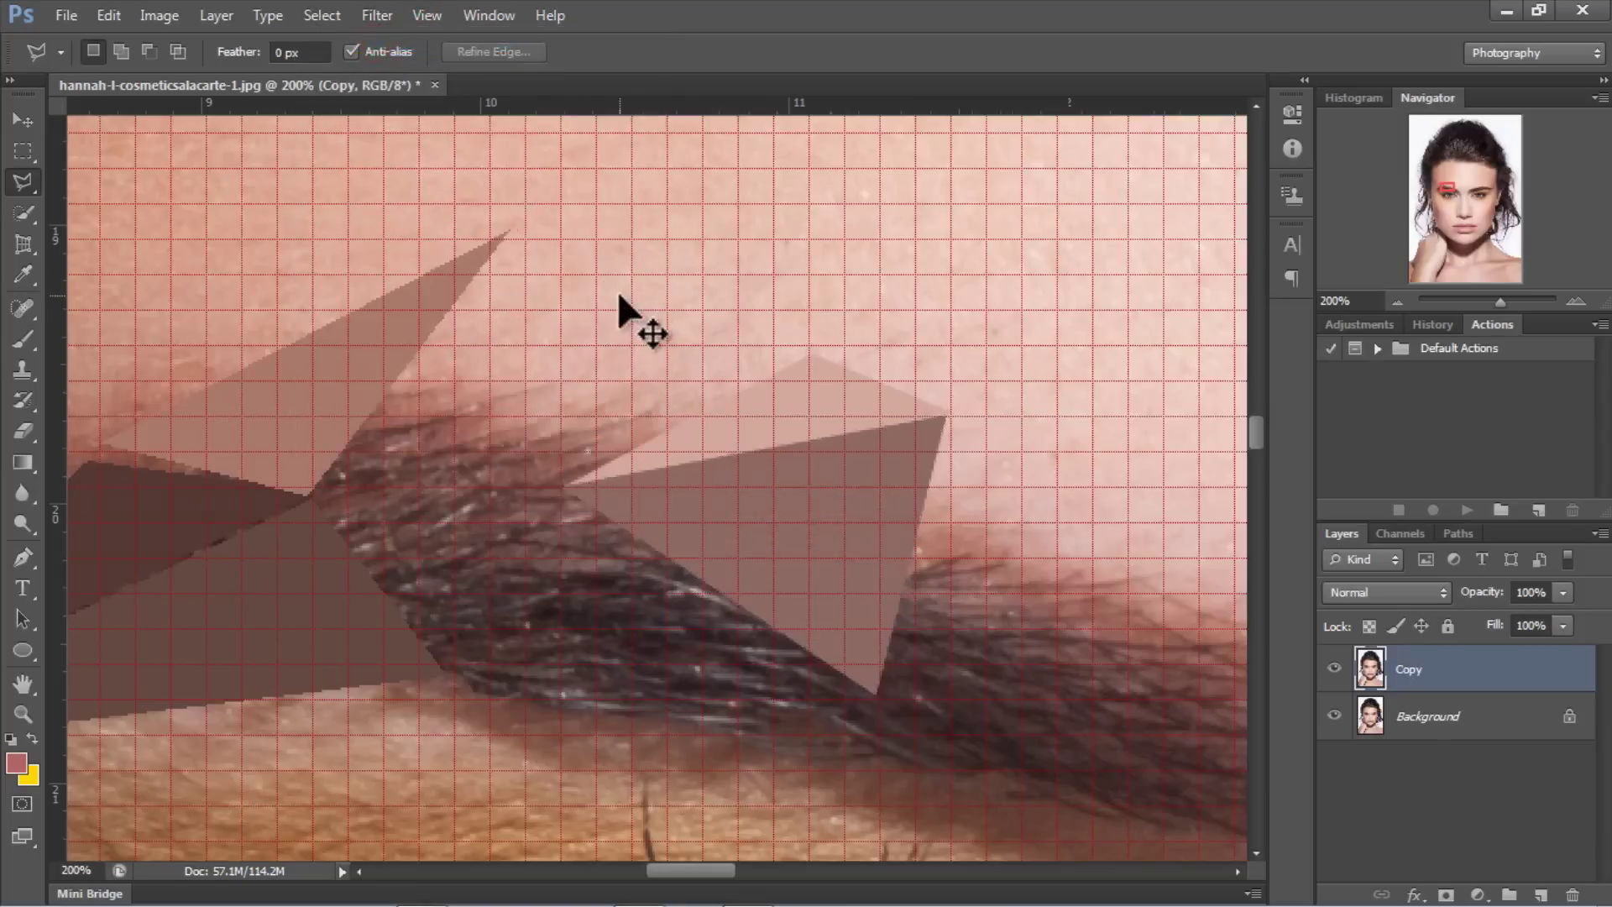
# Step: Examine the shared border and corners of the two new eyebrow triangles against the grid at 500% zoom
pyautogui.click(23, 714)
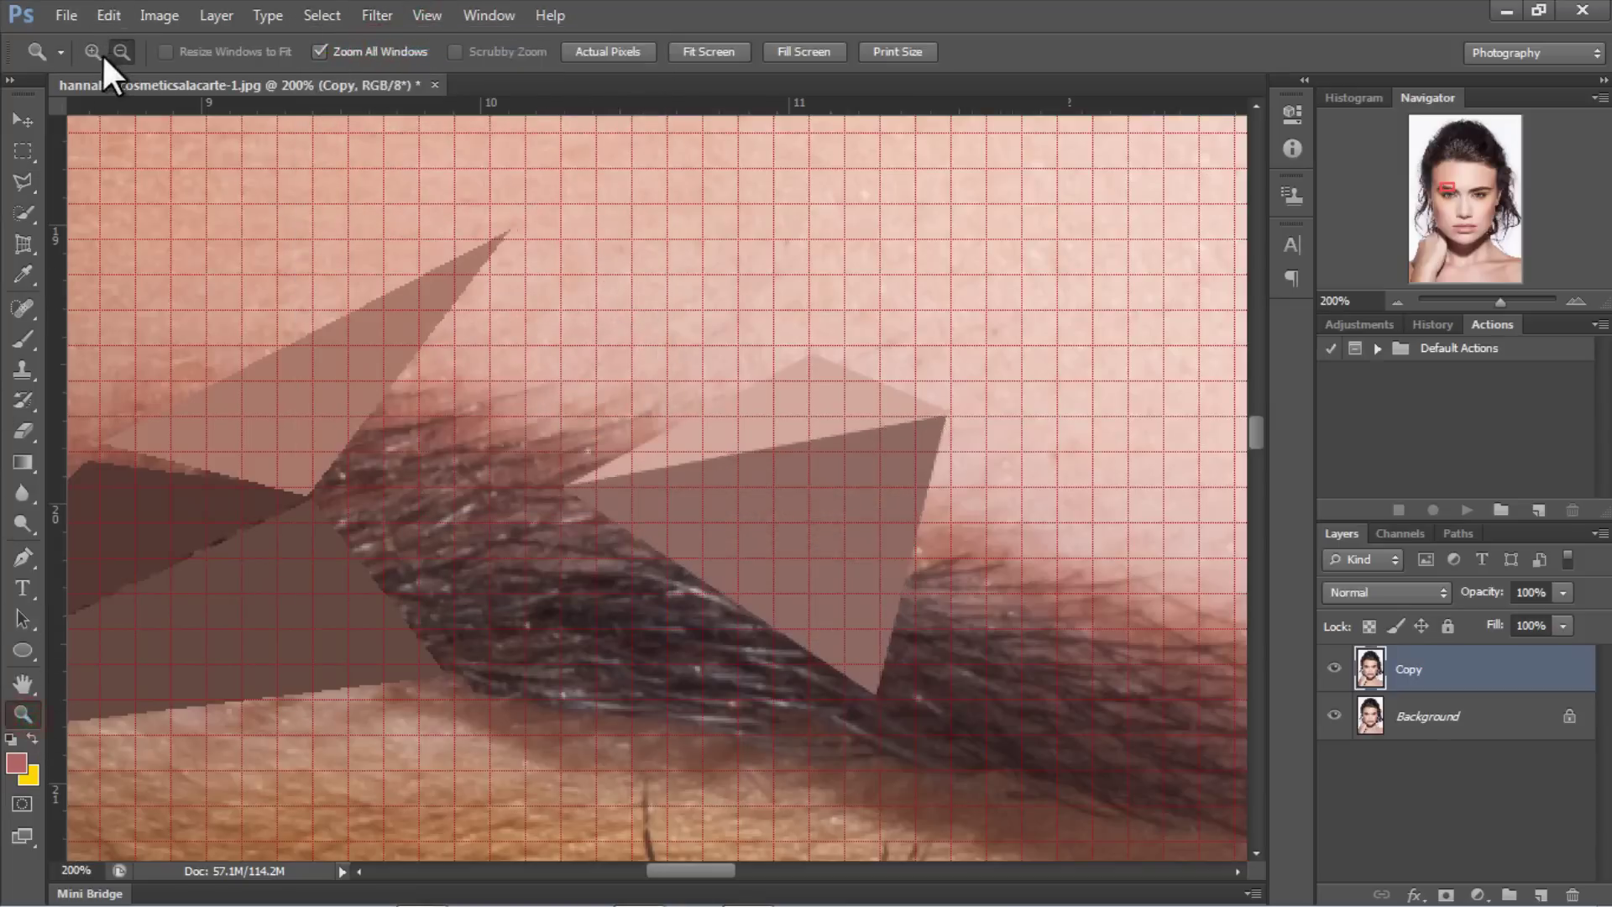
pyautogui.click(720, 485)
pyautogui.click(709, 428)
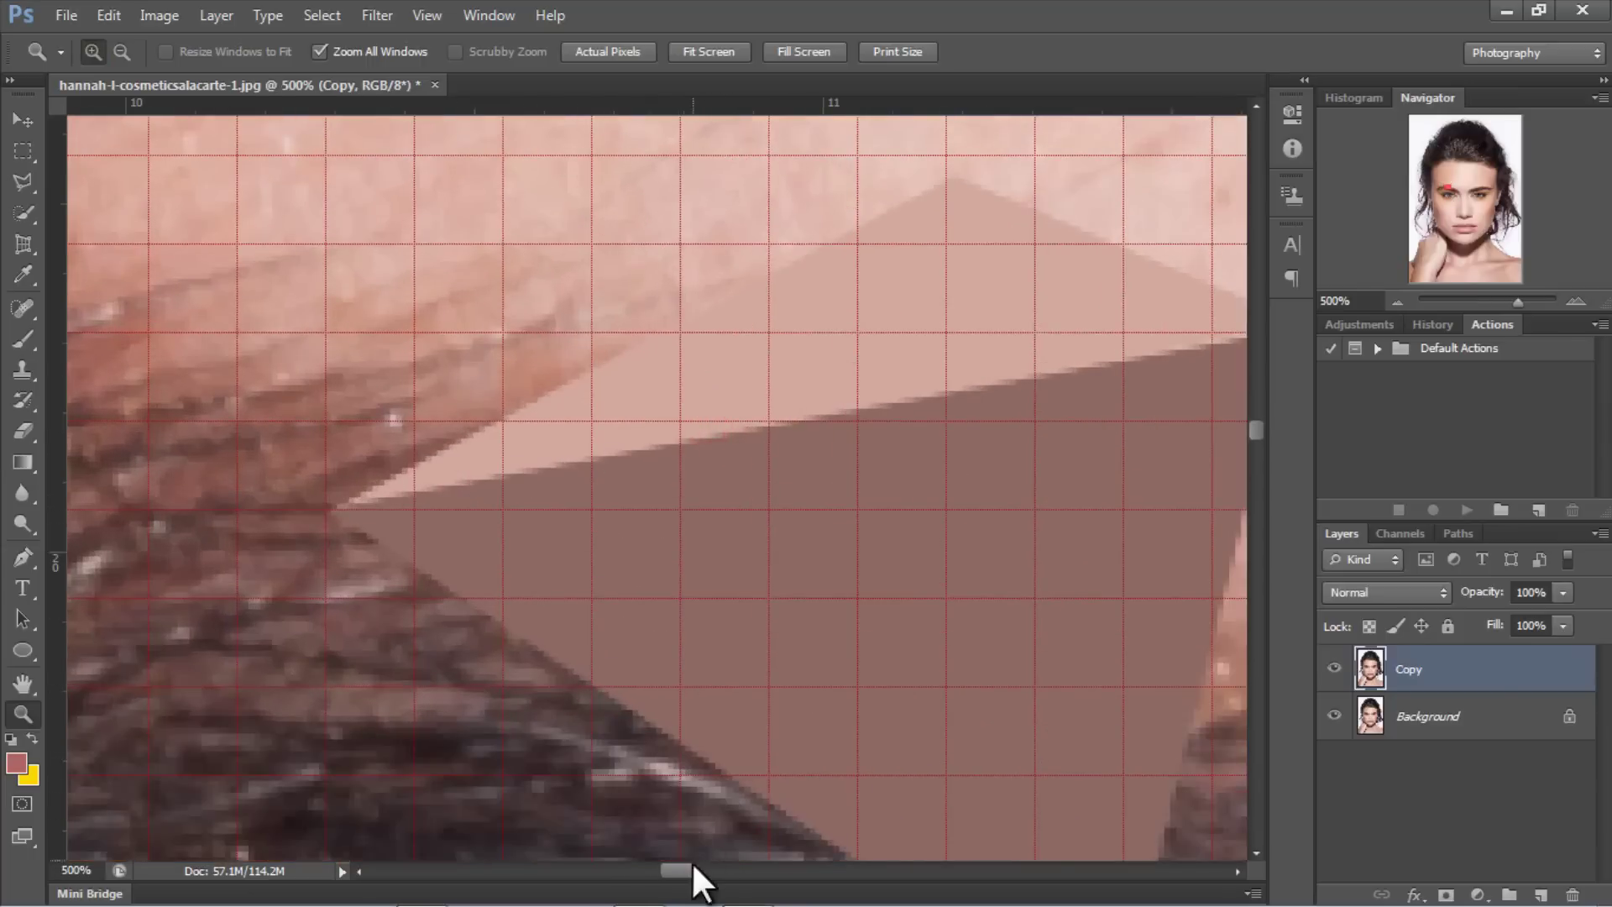
pyautogui.moveTo(695, 871)
pyautogui.mouseDown()
pyautogui.moveTo(707, 874)
pyautogui.moveTo(690, 870)
pyautogui.mouseUp()
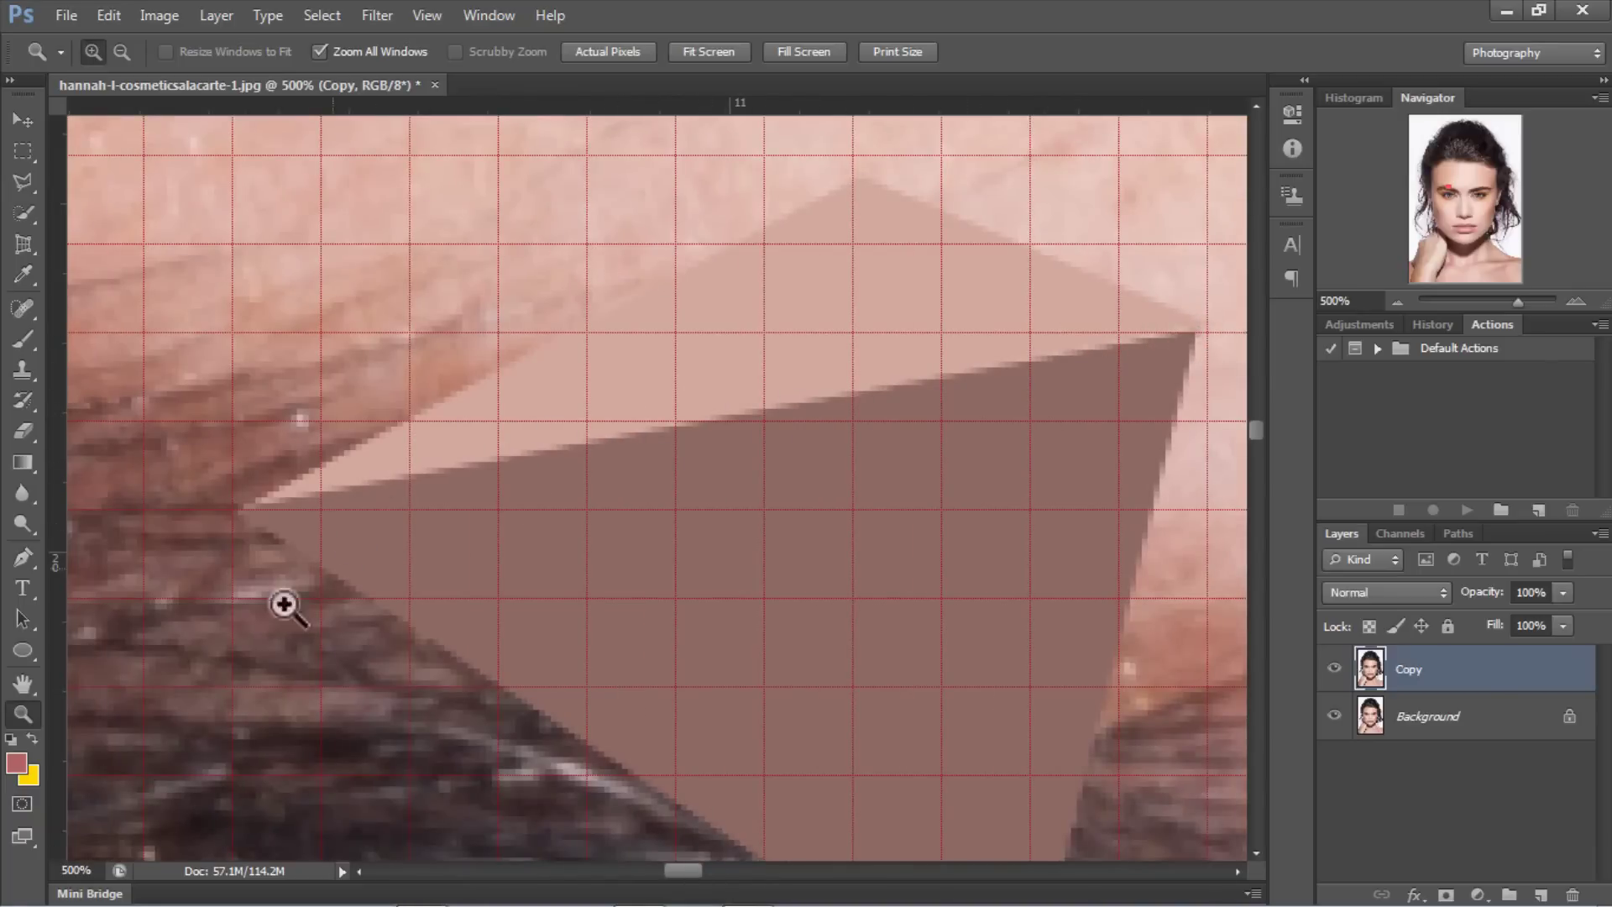
pyautogui.click(119, 52)
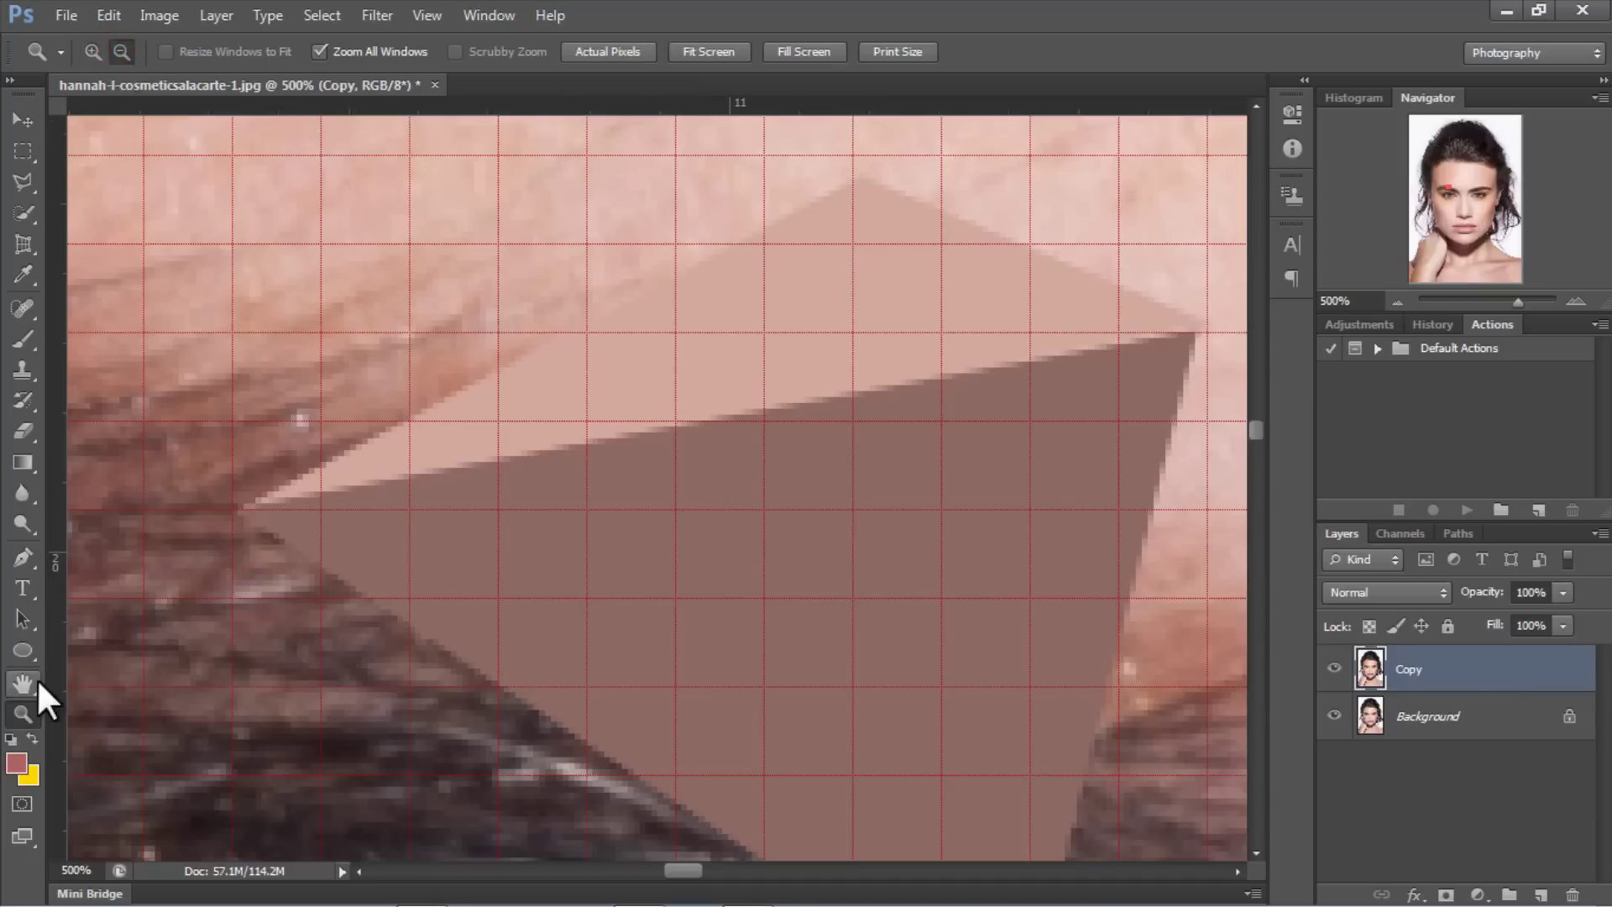
pyautogui.click(22, 181)
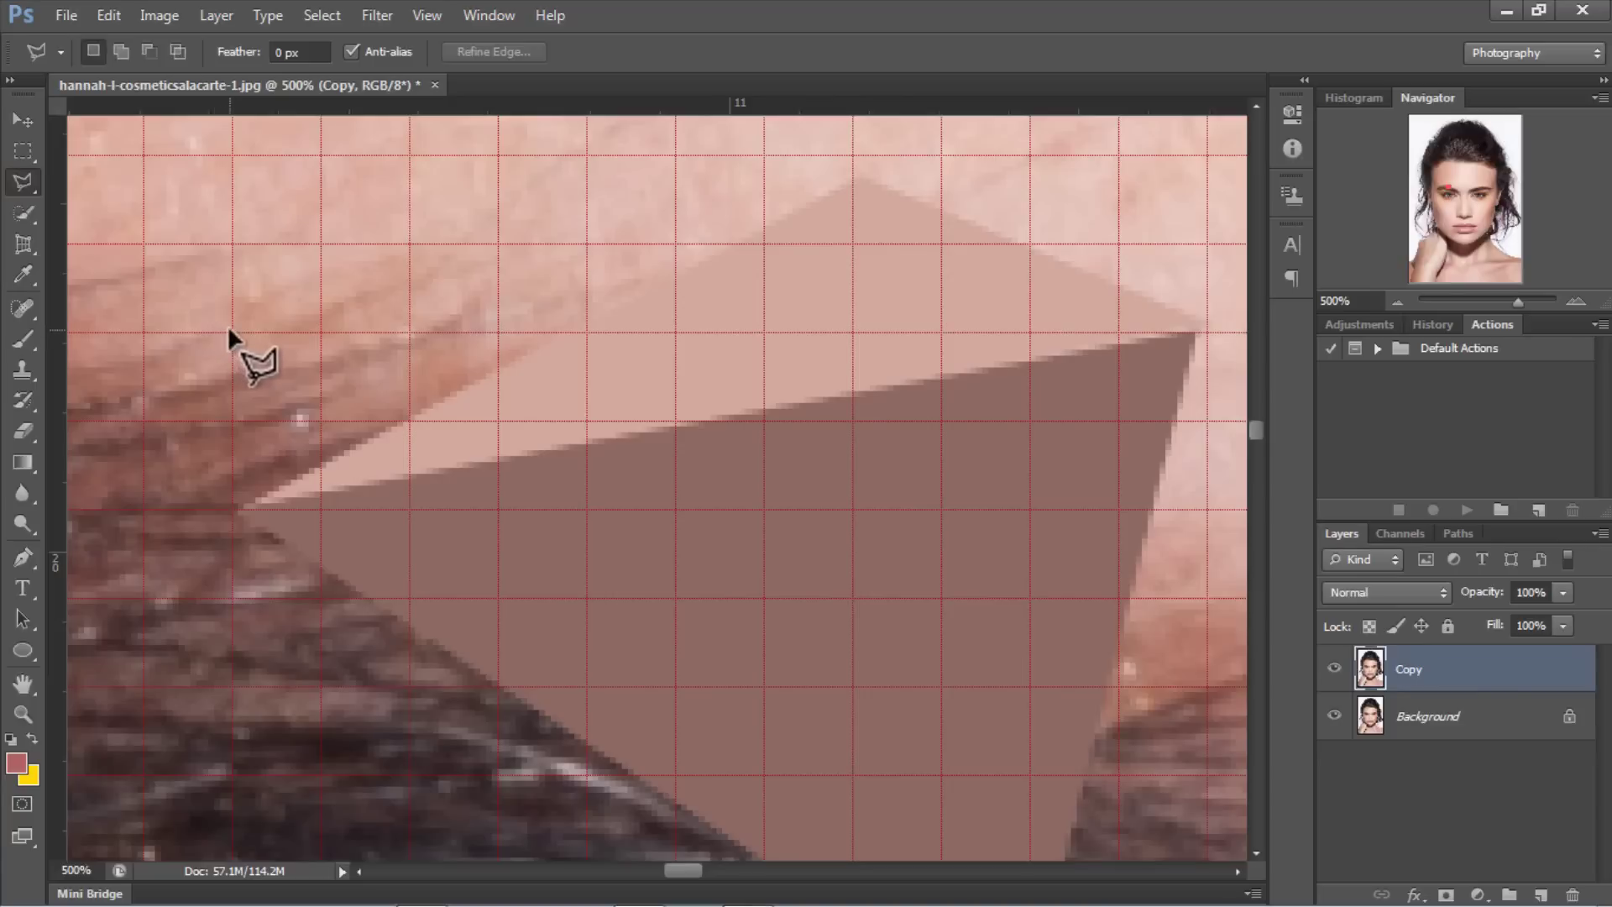
pyautogui.click(184, 461)
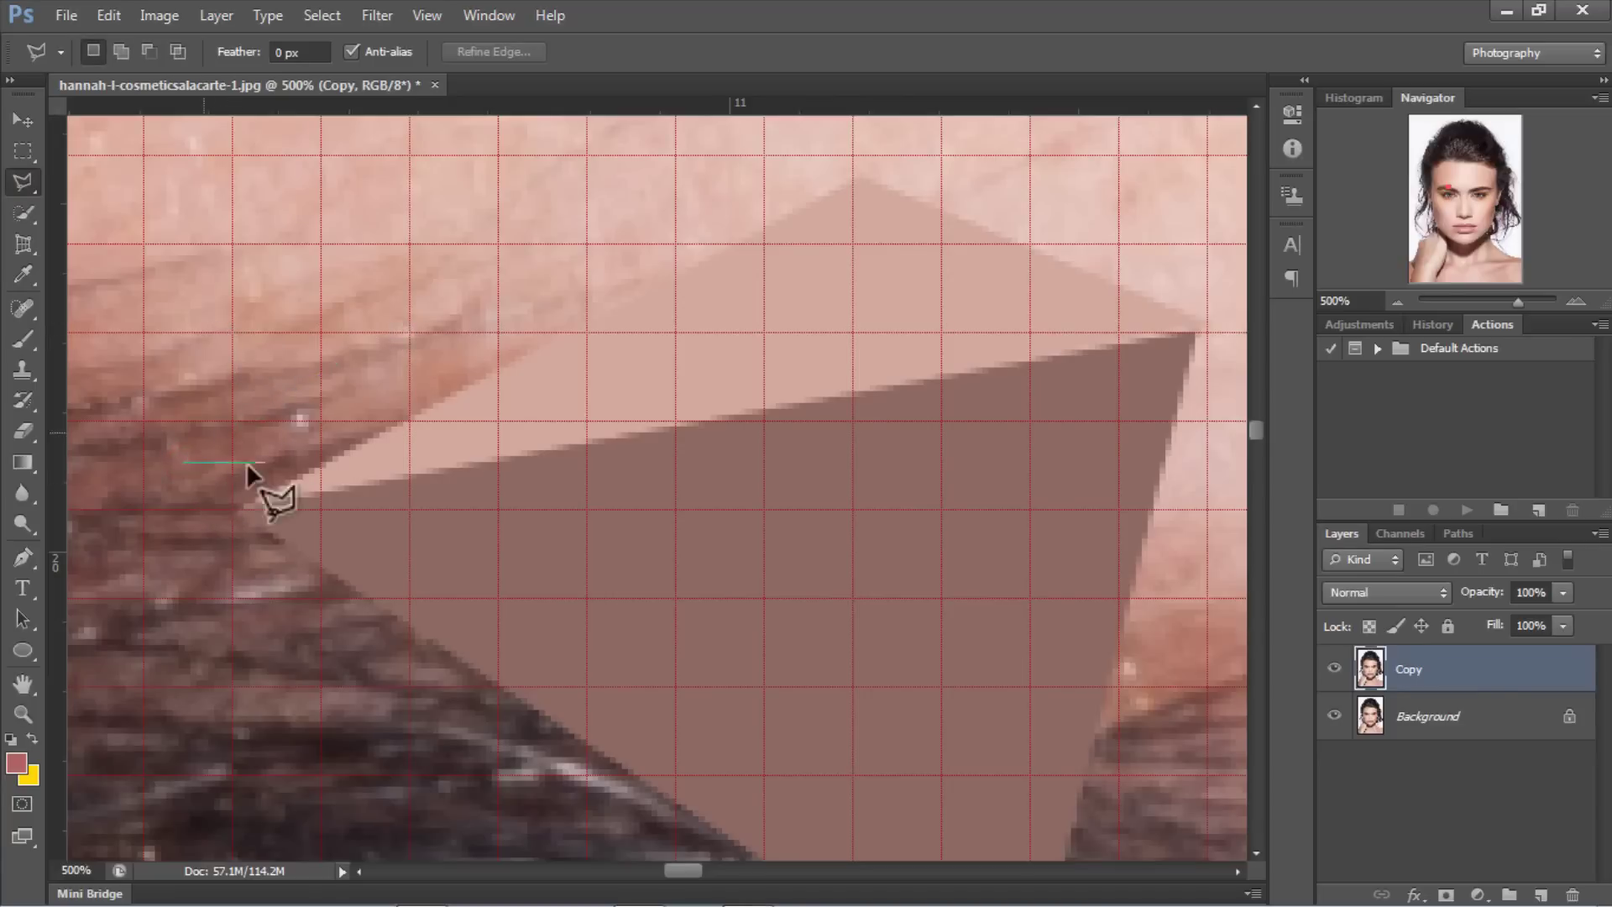
pyautogui.click(459, 188)
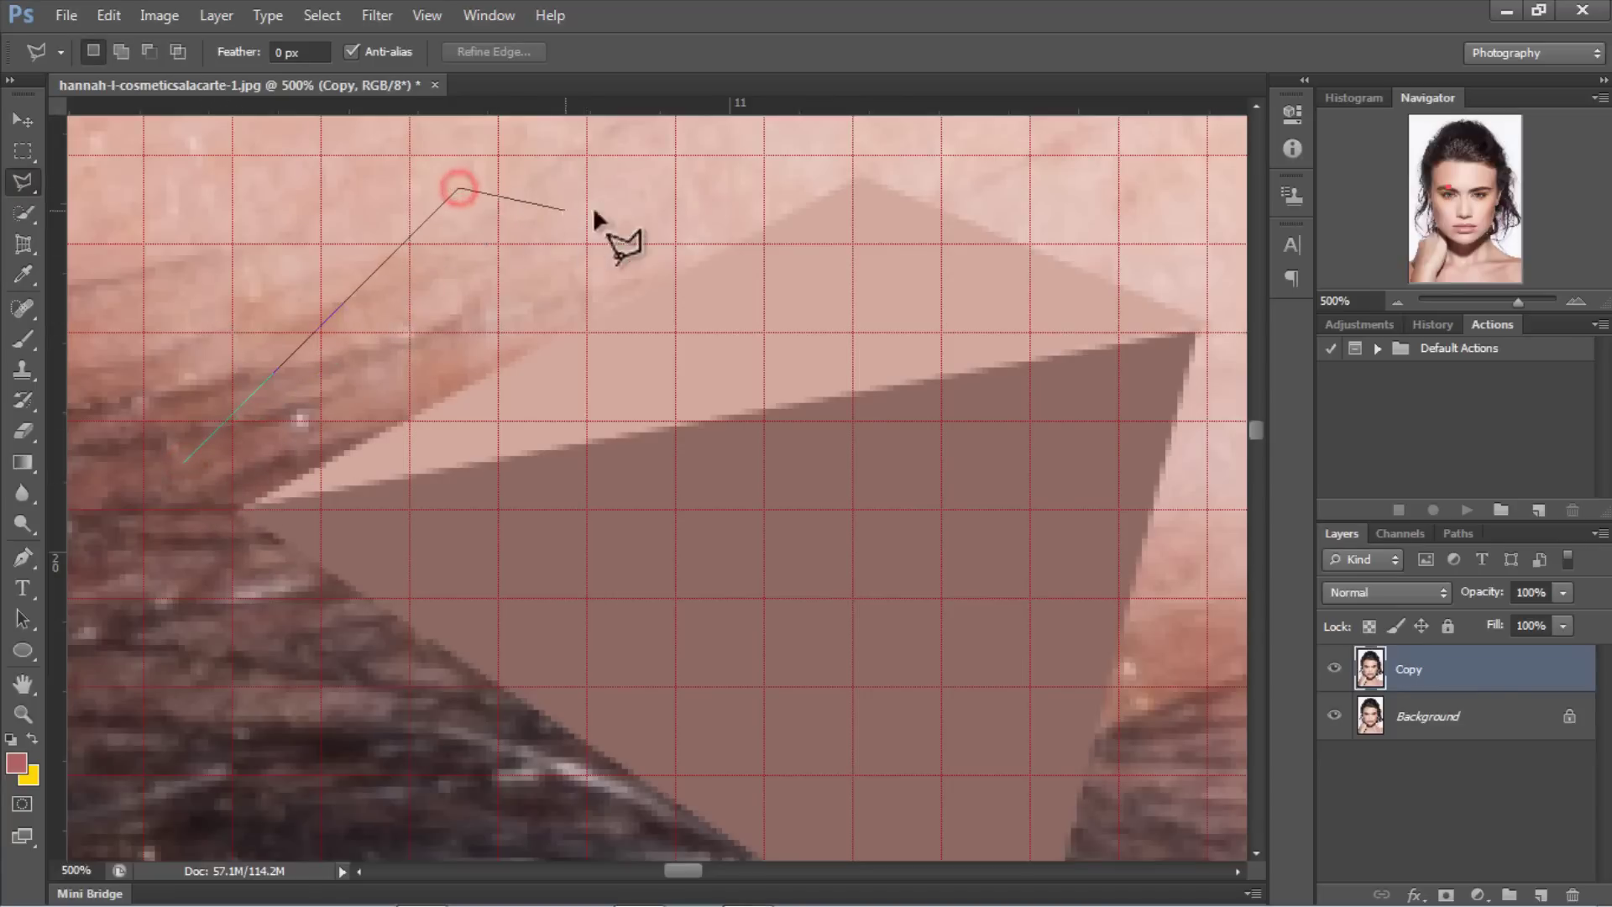
pyautogui.click(606, 276)
pyautogui.click(182, 460)
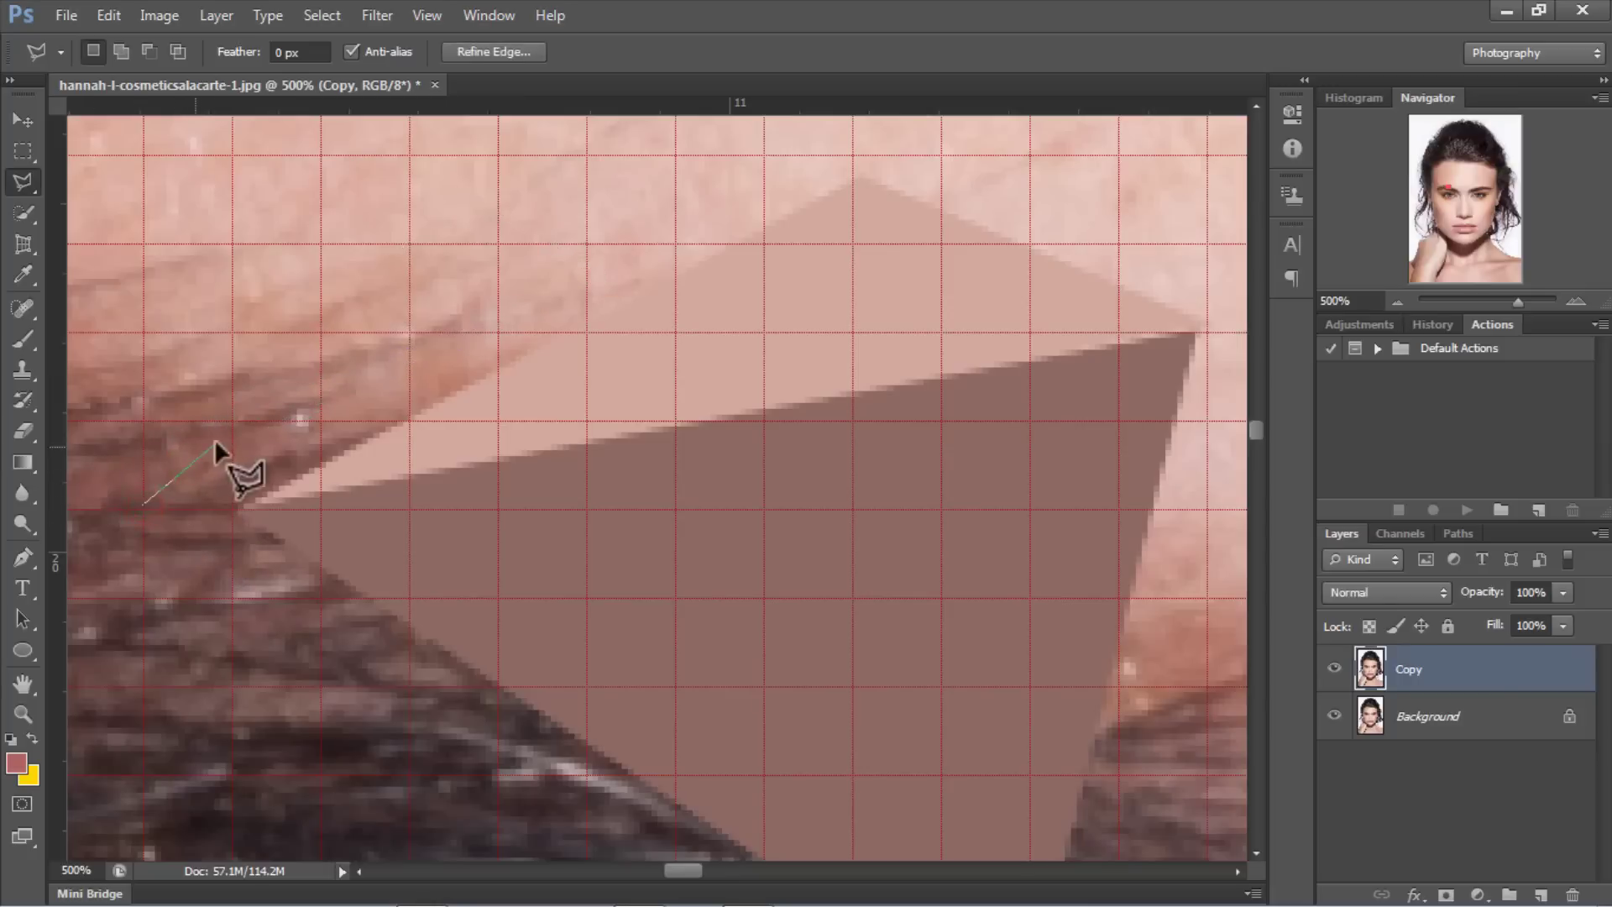
# Step: Turn on snapping to the grid
pyautogui.click(424, 14)
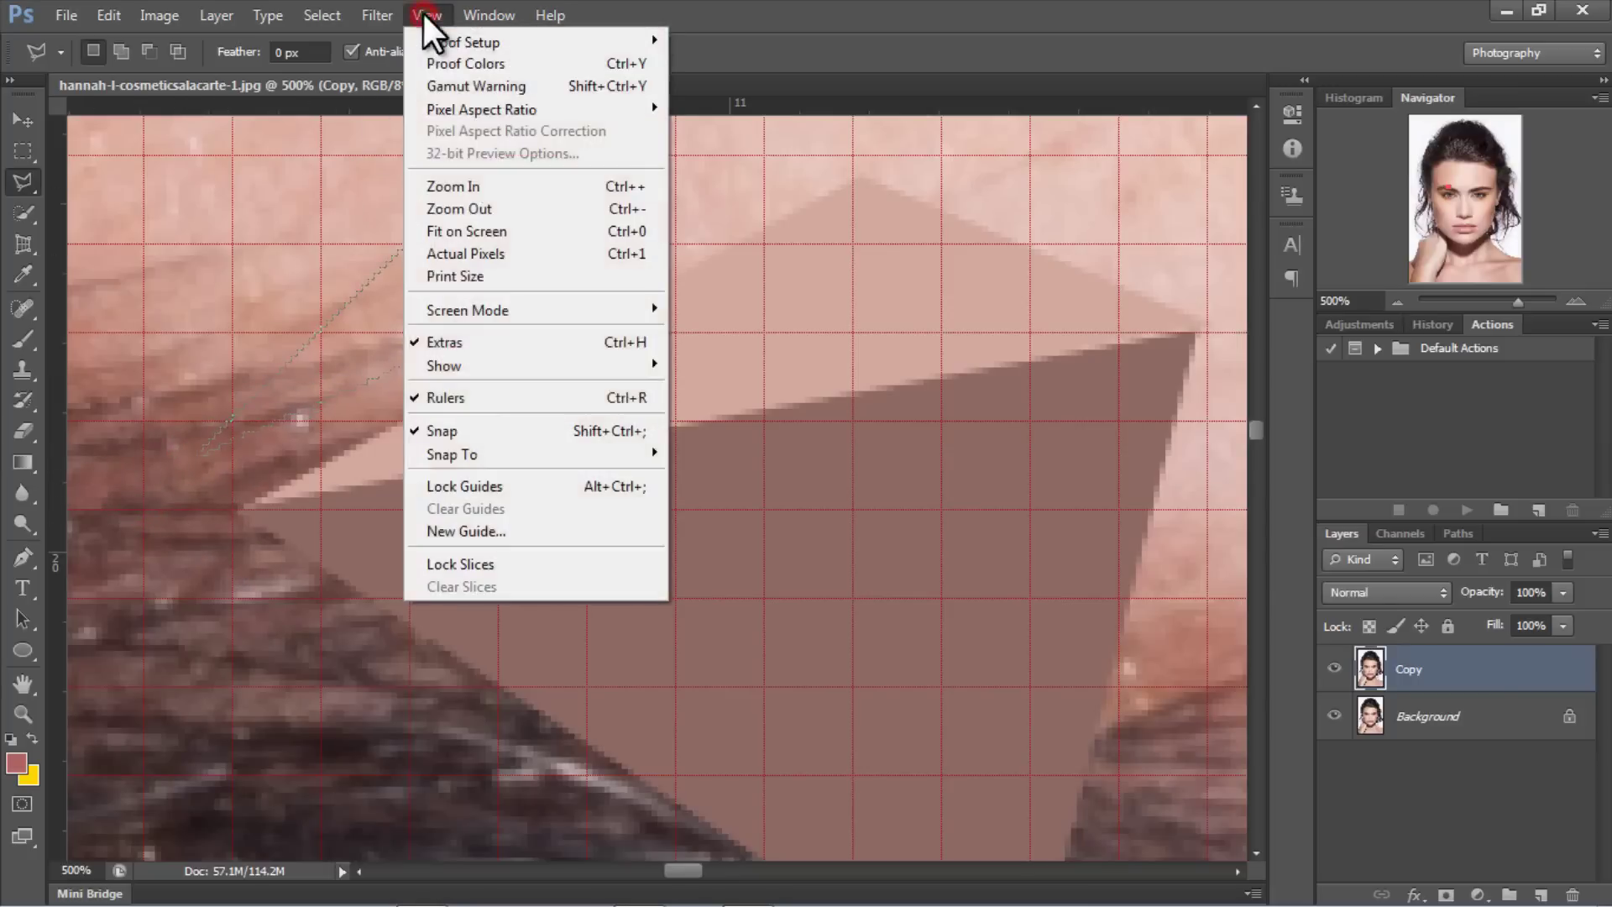
pyautogui.moveTo(583, 447)
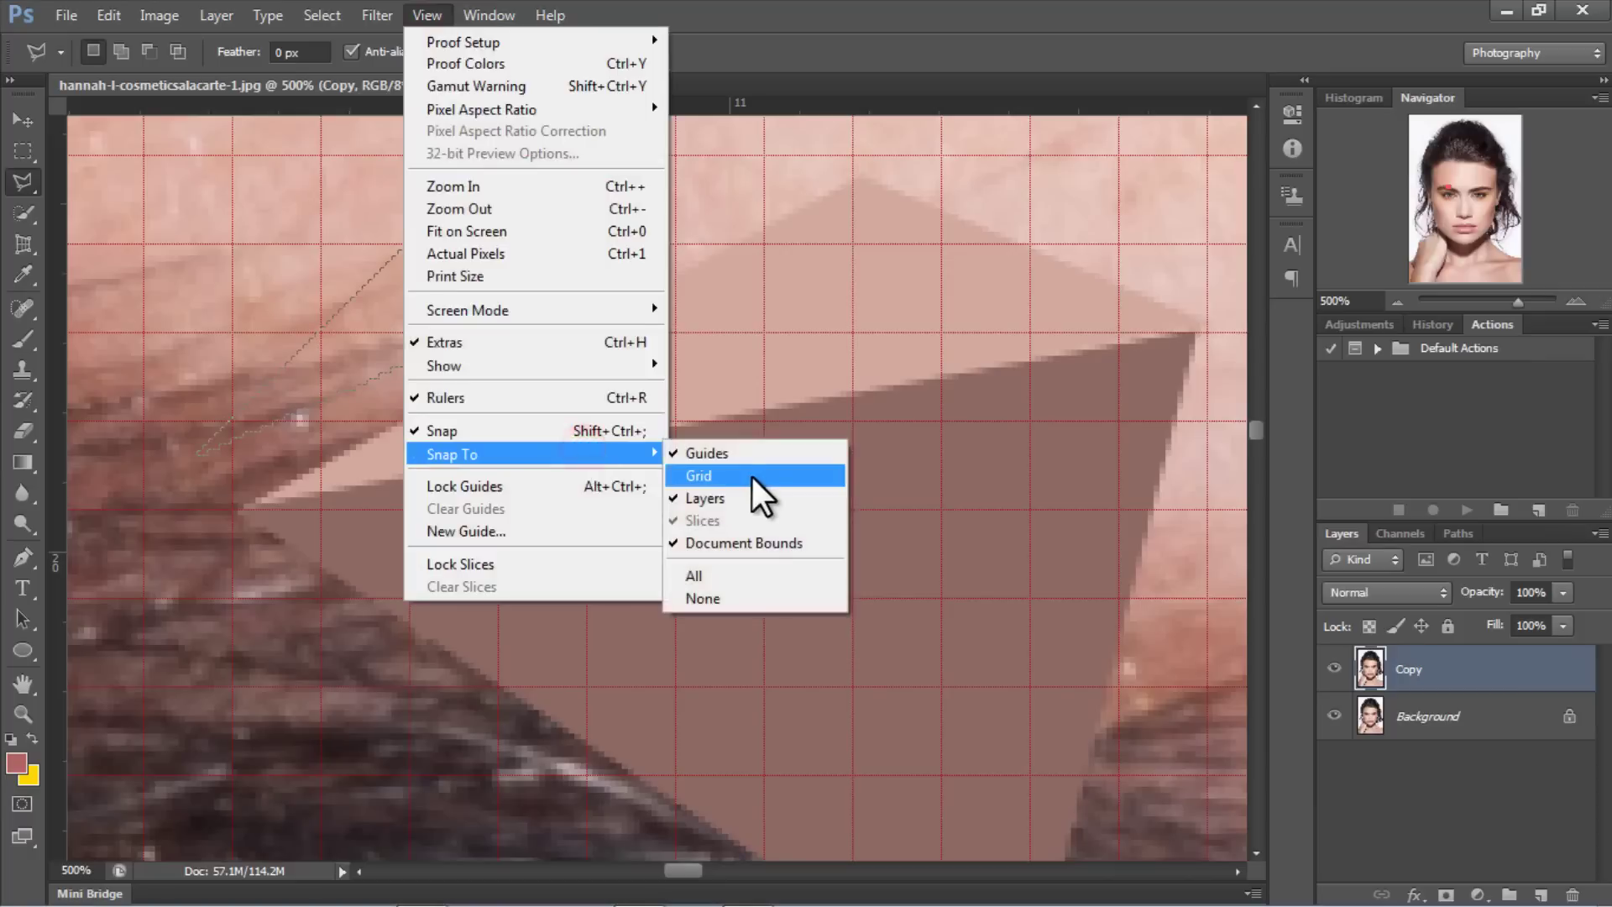
pyautogui.click(699, 475)
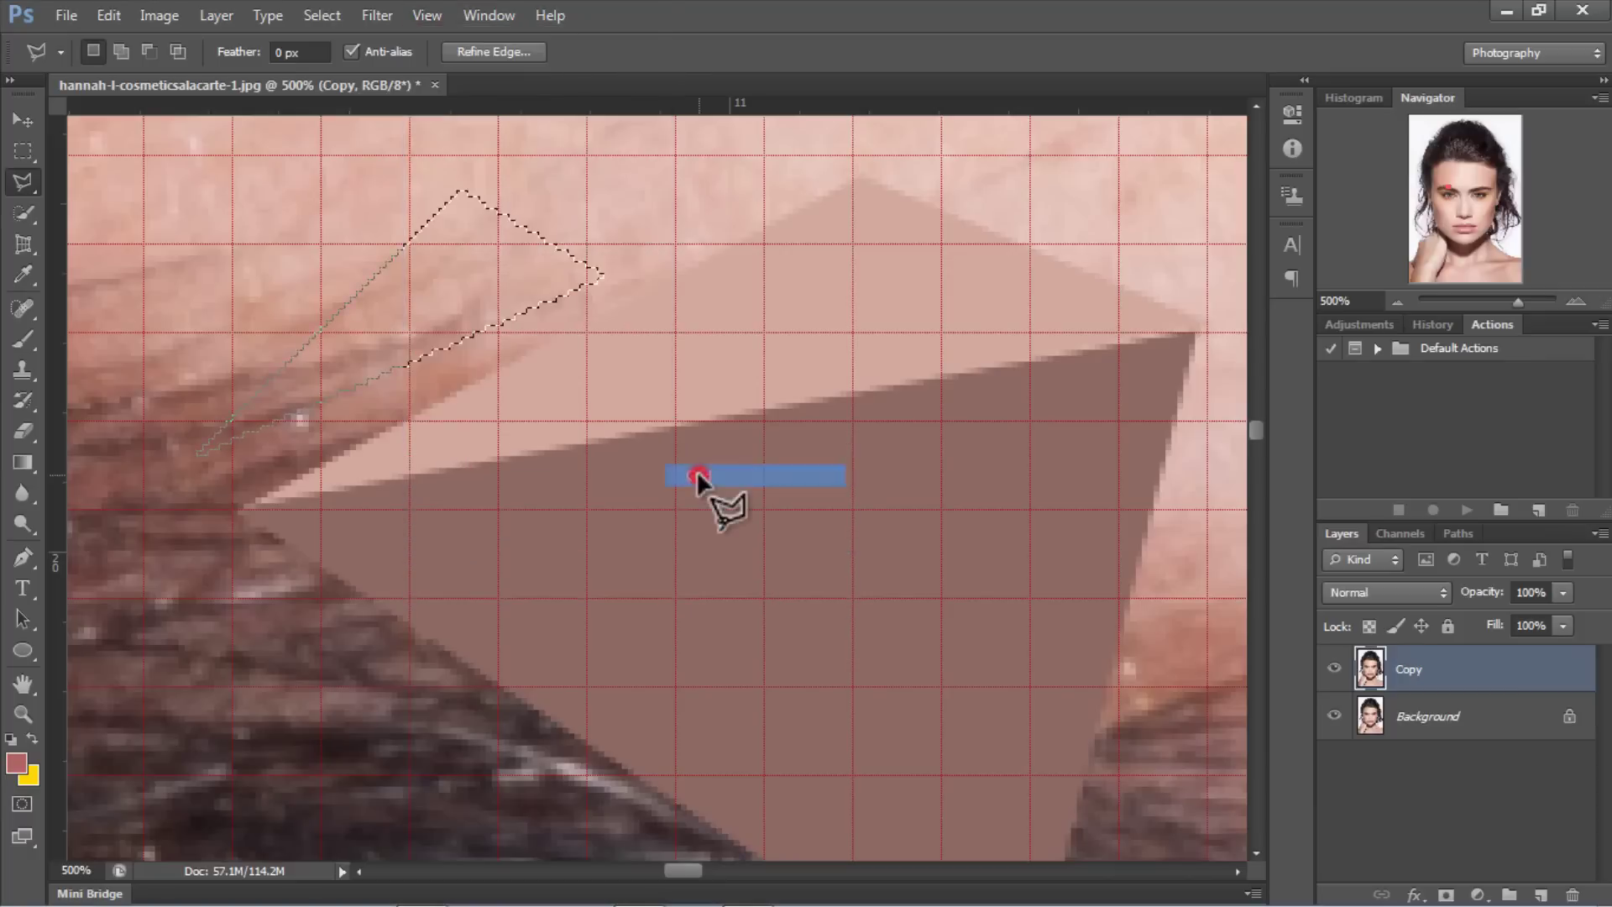
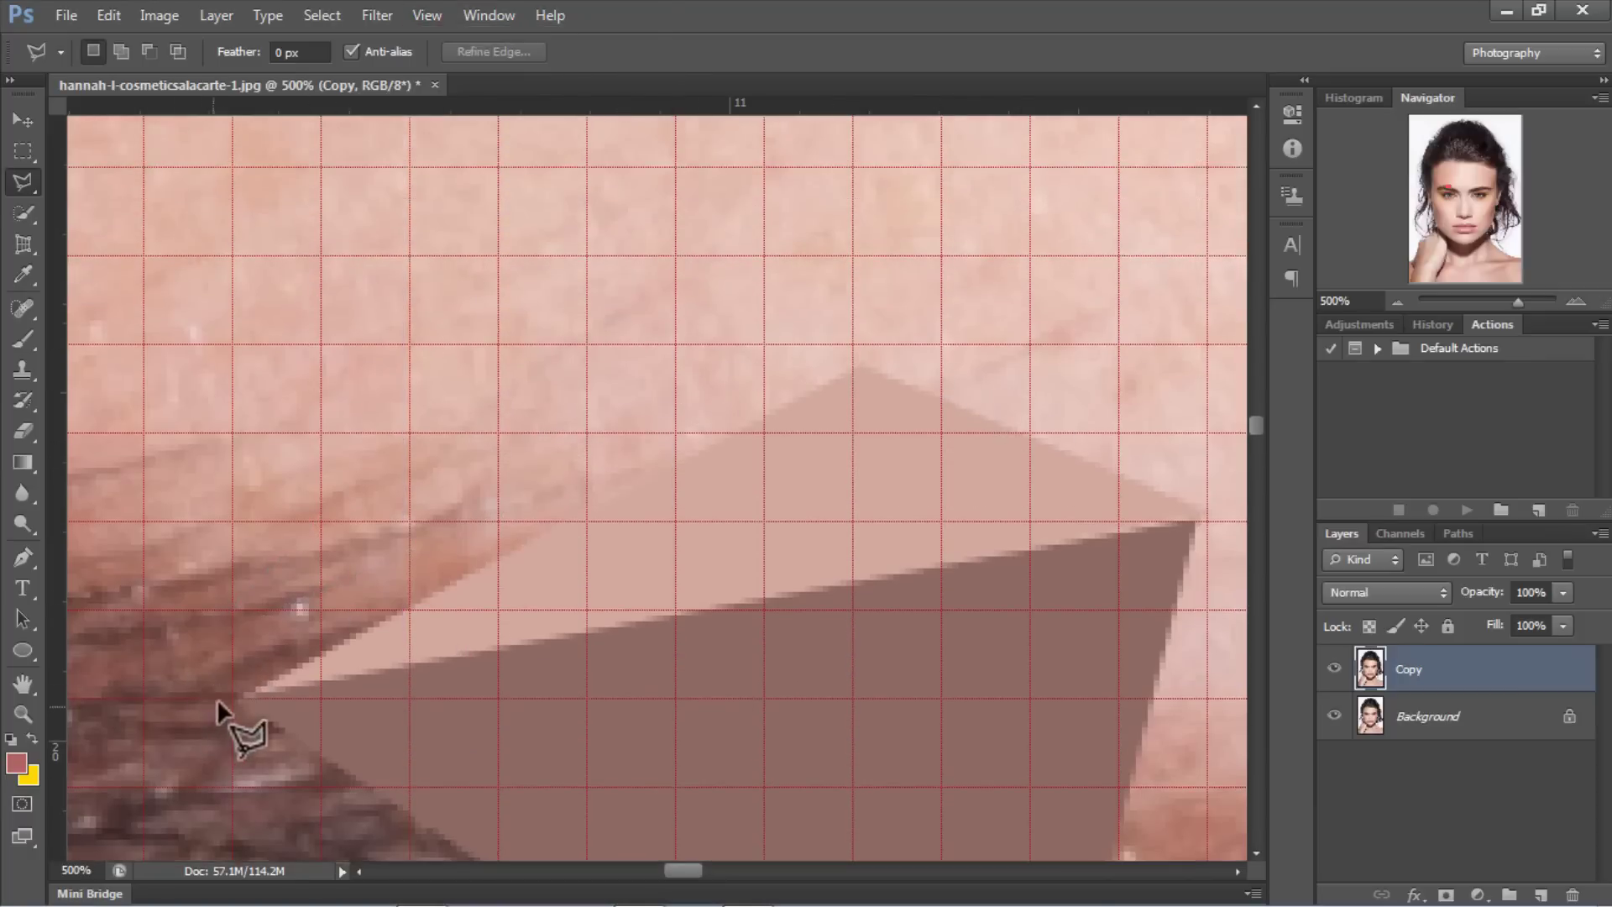
# Step: Select a grid-snapped triangle along the upper-left edge of the light eyebrow triangle, average its colour and deselect it
pyautogui.click(233, 695)
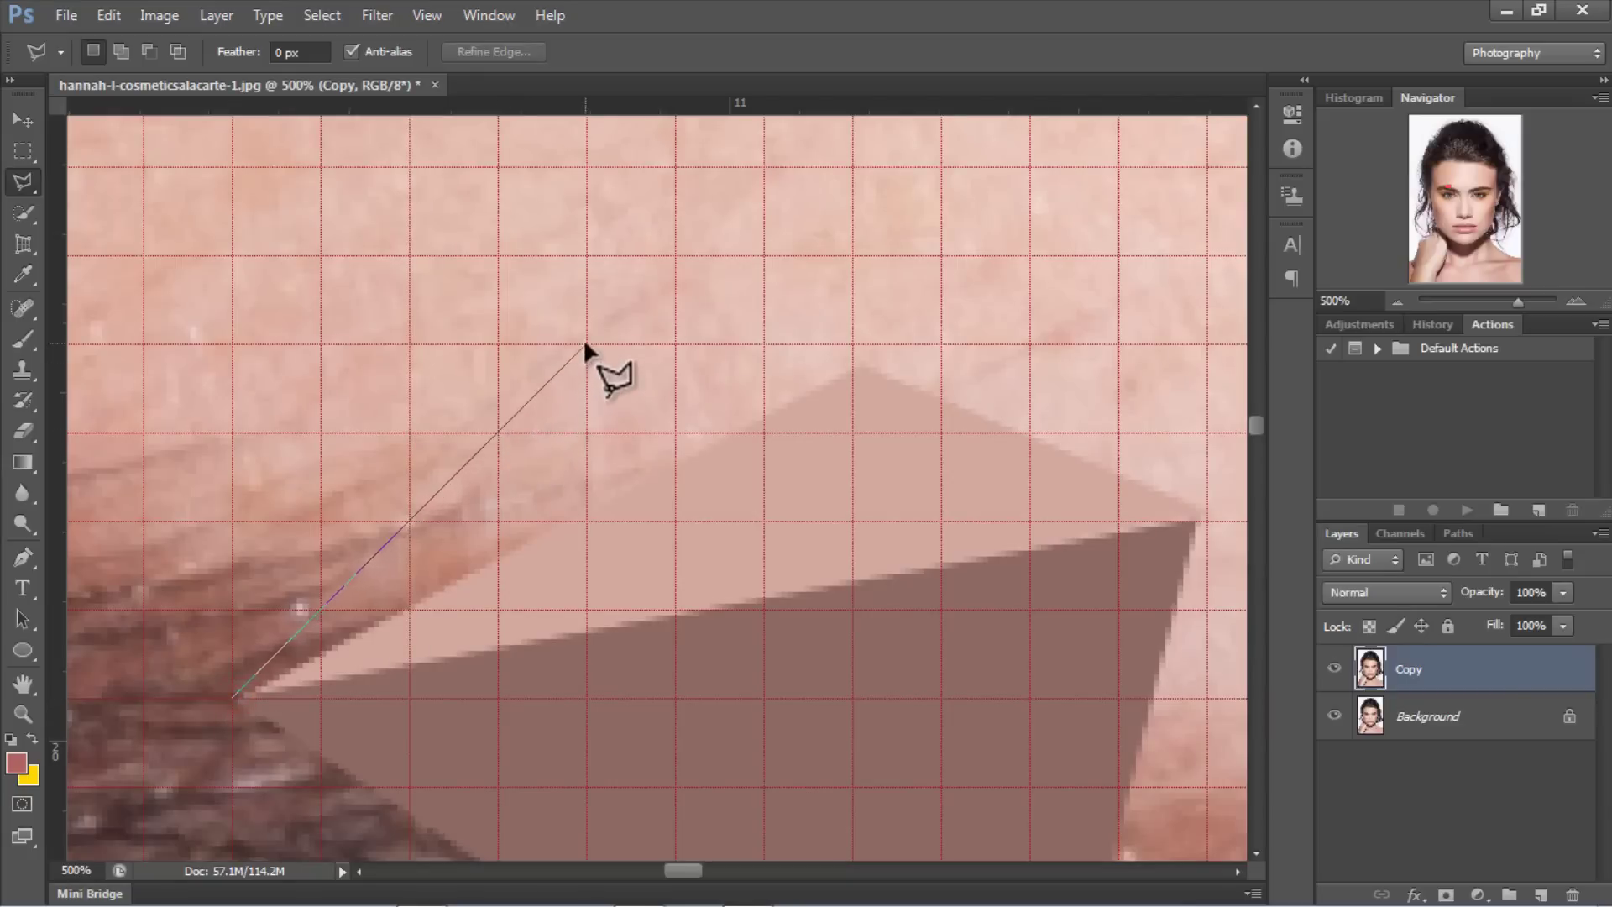
pyautogui.click(586, 253)
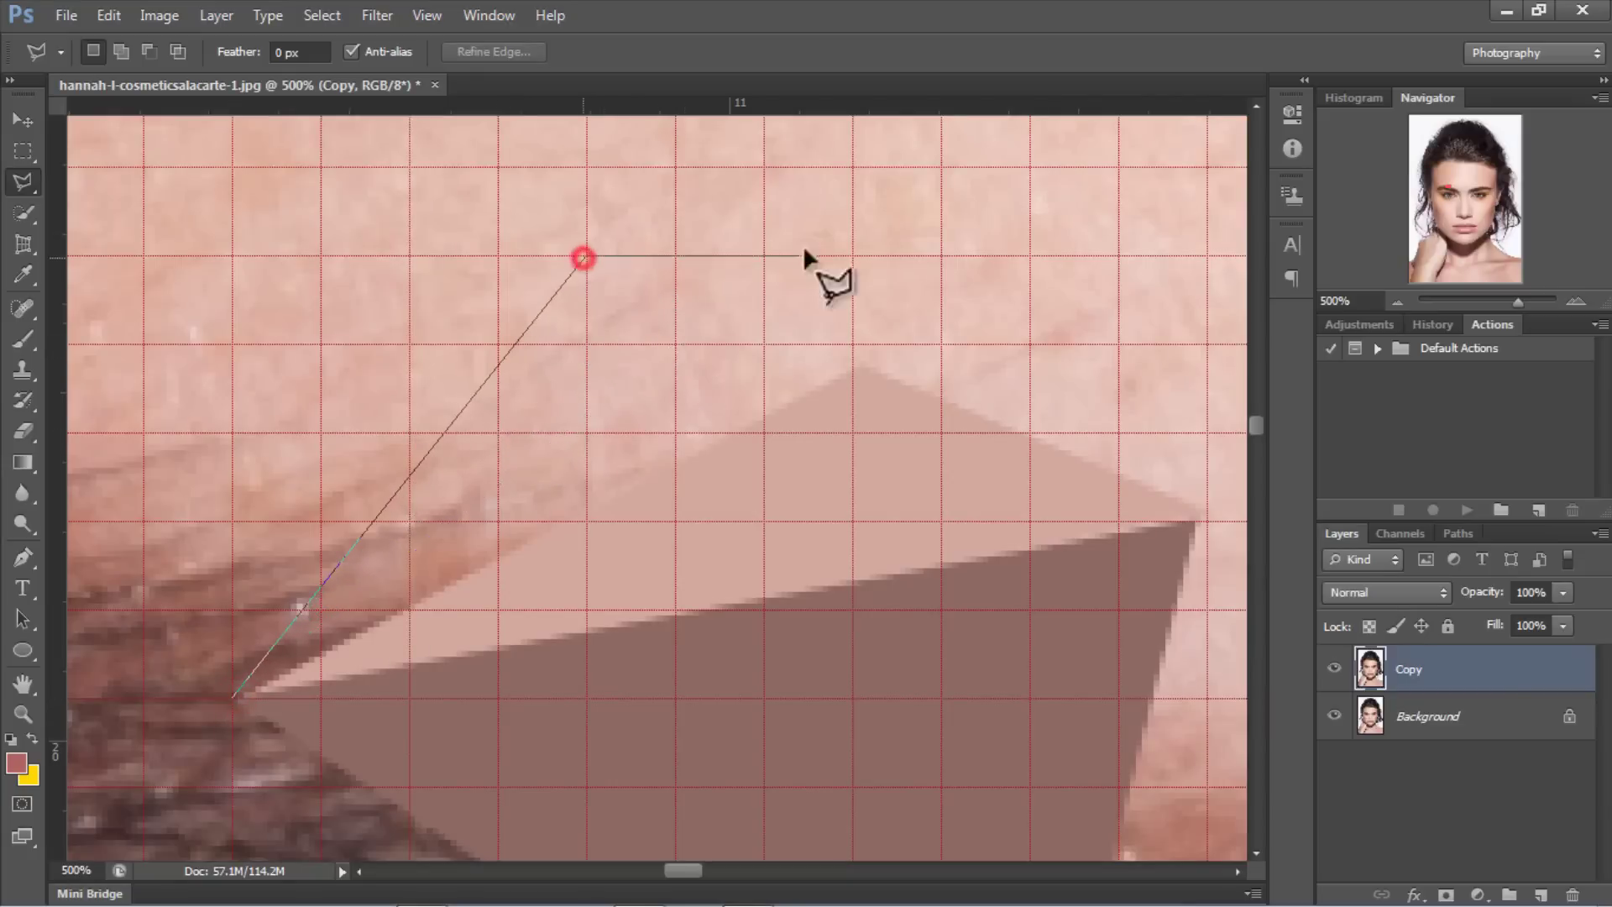
pyautogui.click(853, 344)
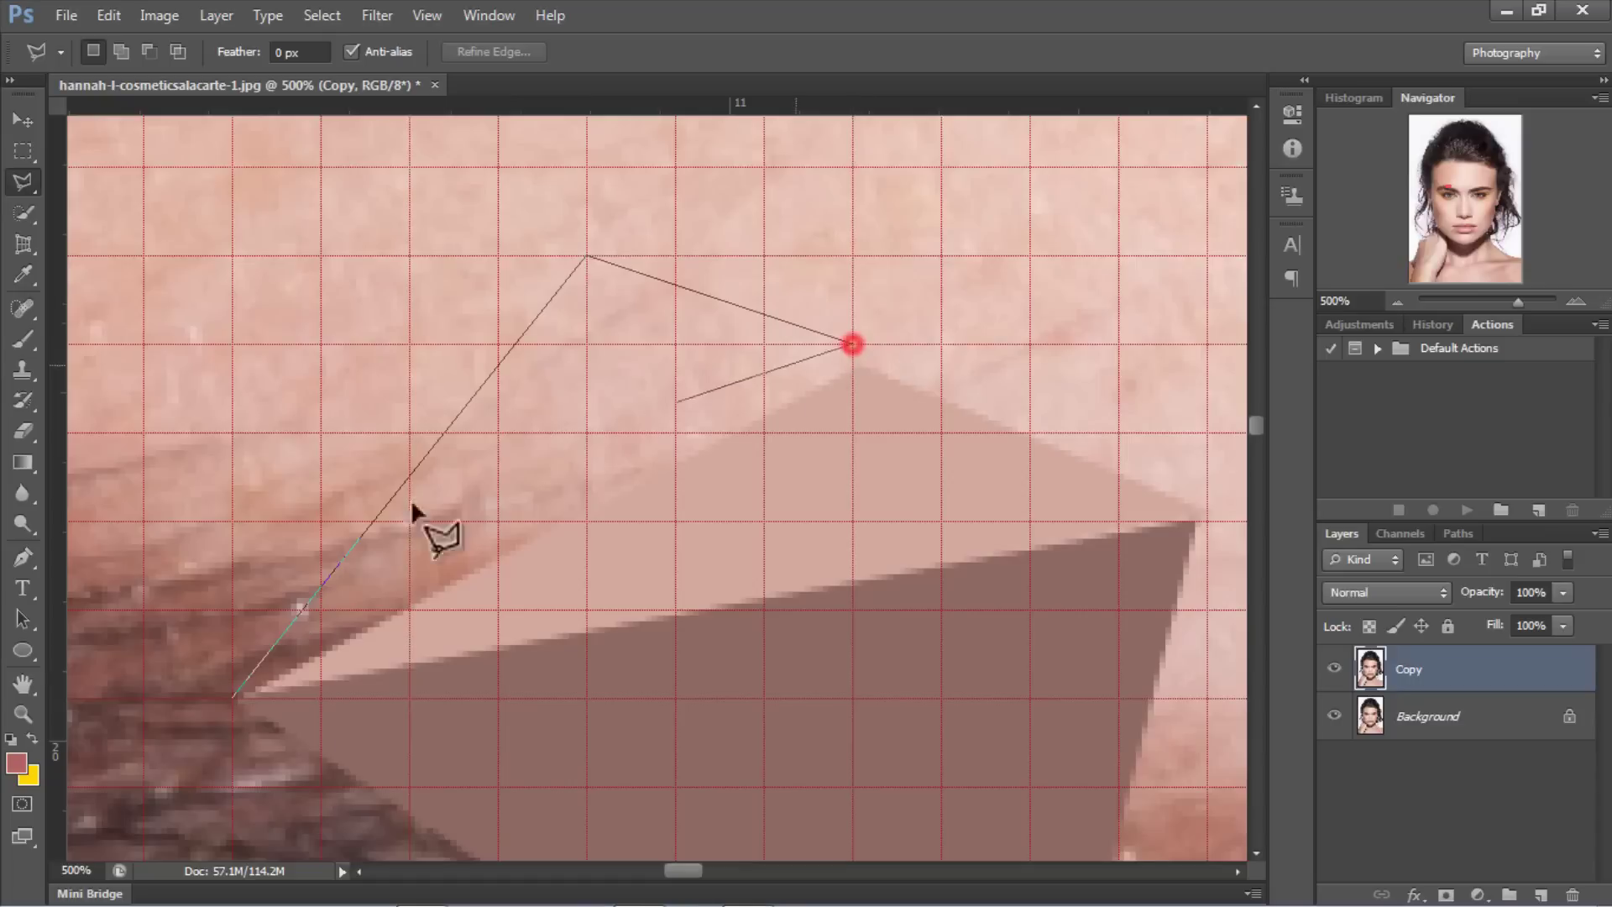
pyautogui.click(236, 680)
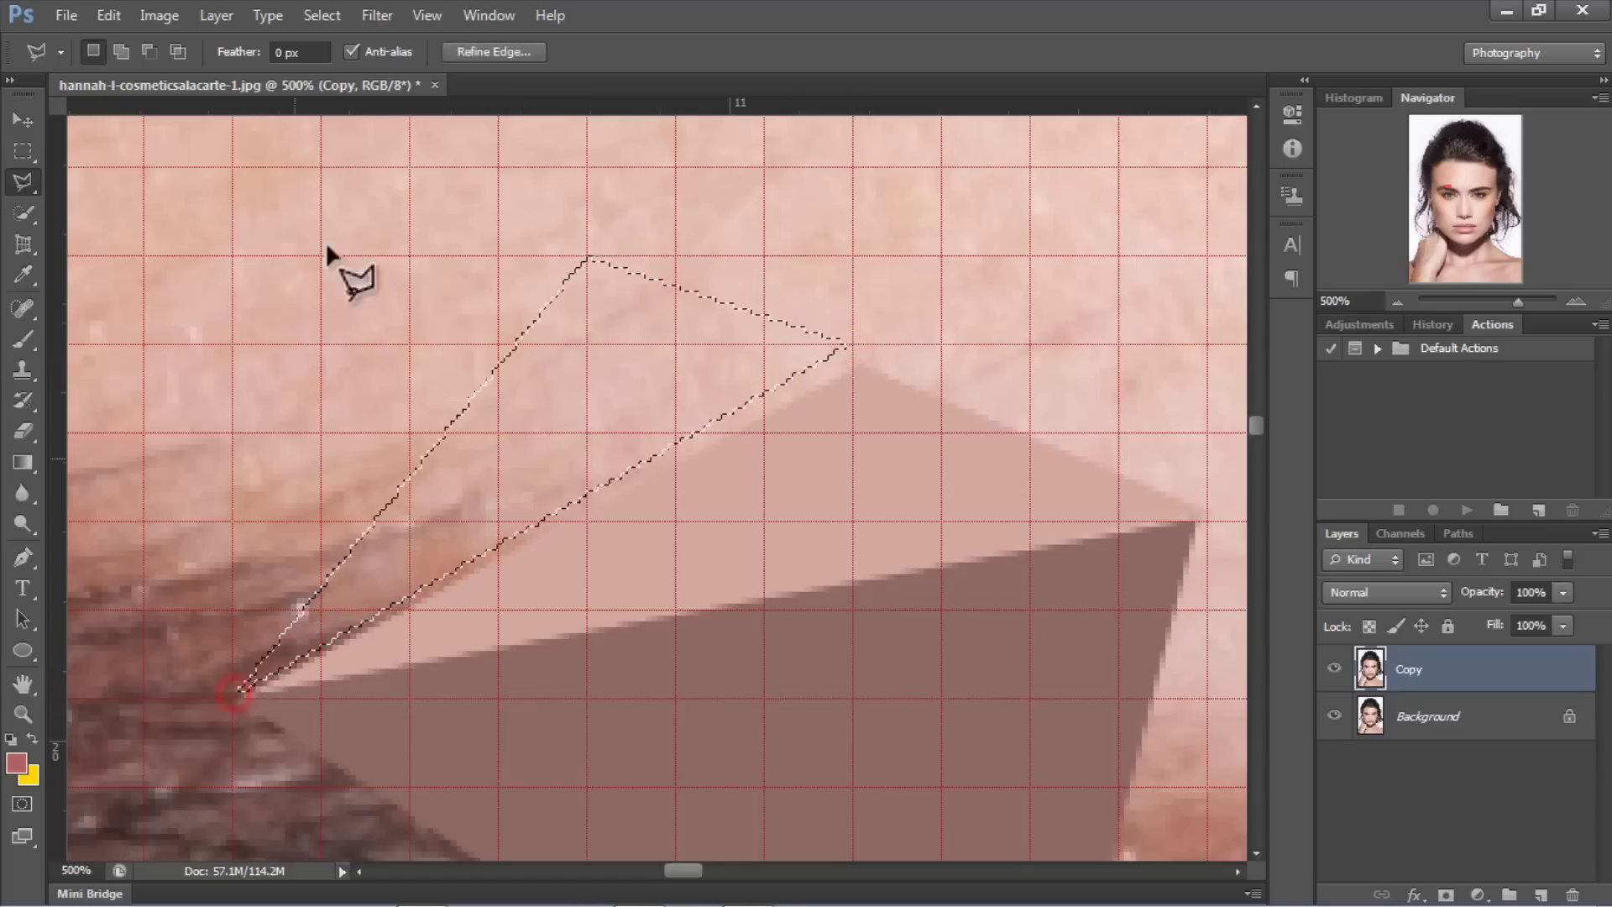
pyautogui.click(375, 15)
pyautogui.click(396, 47)
pyautogui.hotkey('ctrl', 'd')
# Step: Select the adjoining grid-snapped triangle that shares the new triangle's outer edge and eyebrow corner, average its colour and deselect it
pyautogui.scroll(2, 878, 428)
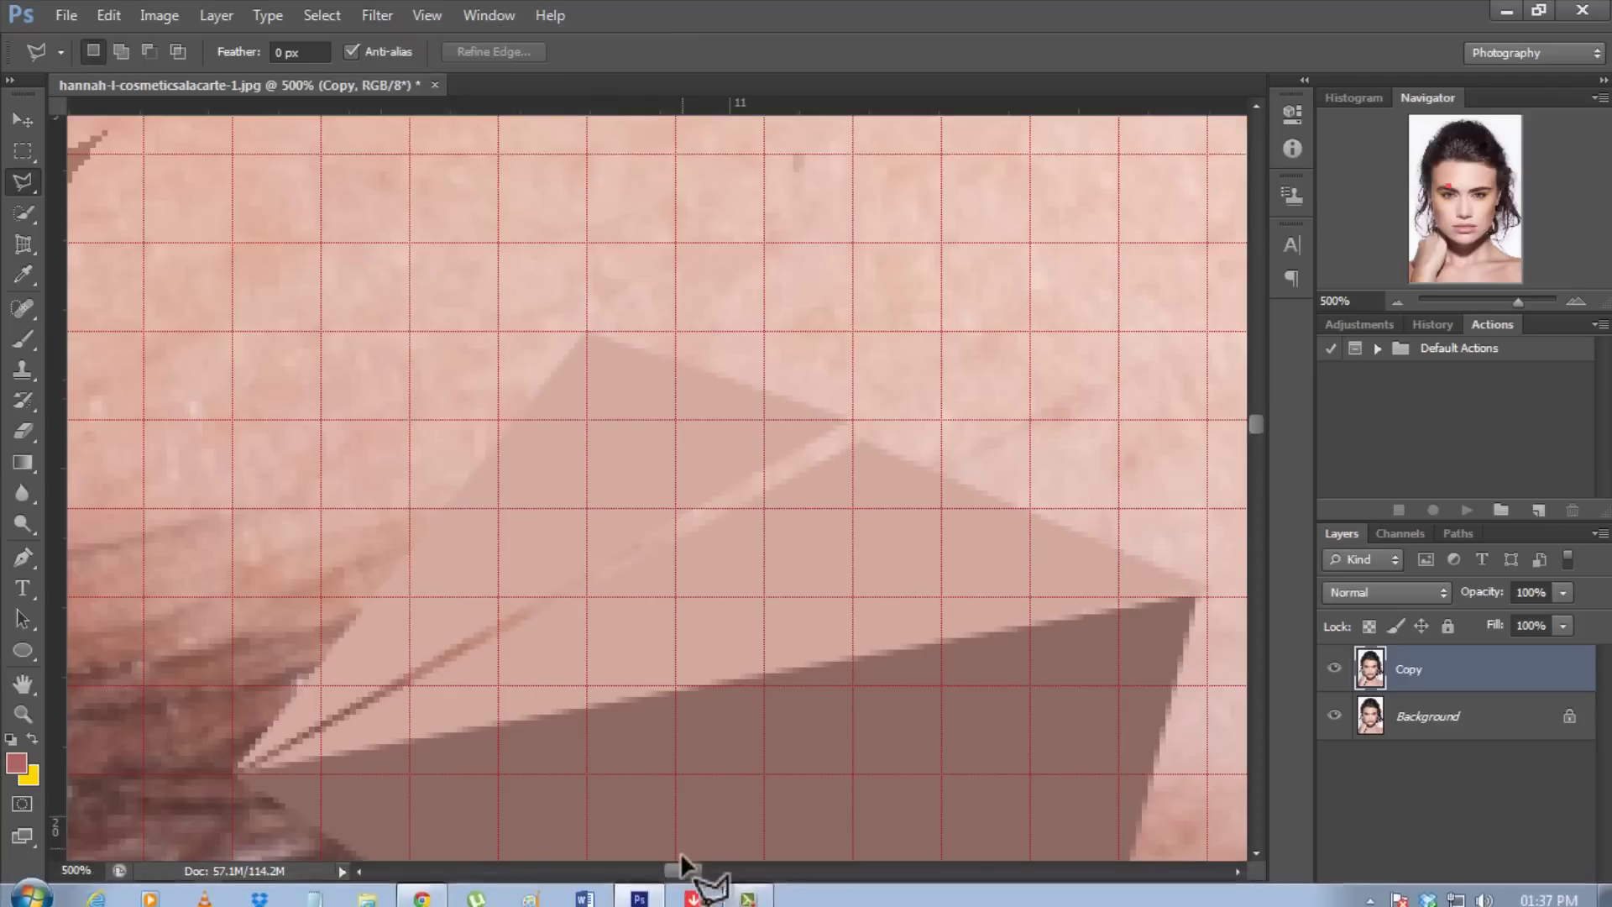
pyautogui.moveTo(681, 871); pyautogui.dragTo(668, 871)
pyautogui.click(623, 768)
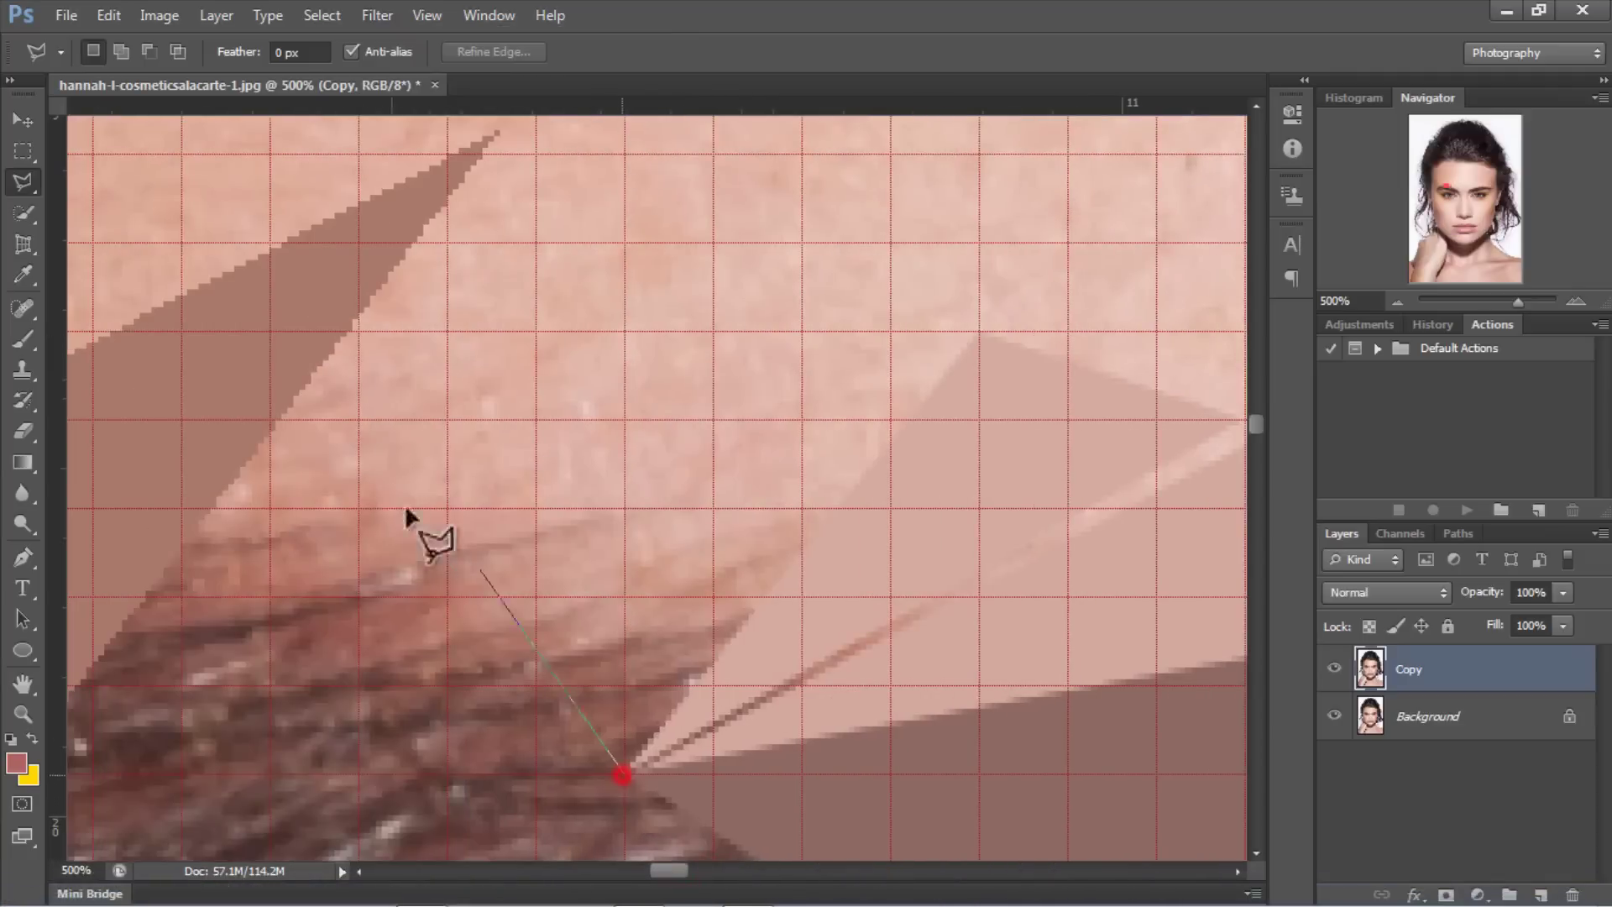
pyautogui.click(445, 420)
pyautogui.doubleClick(976, 335)
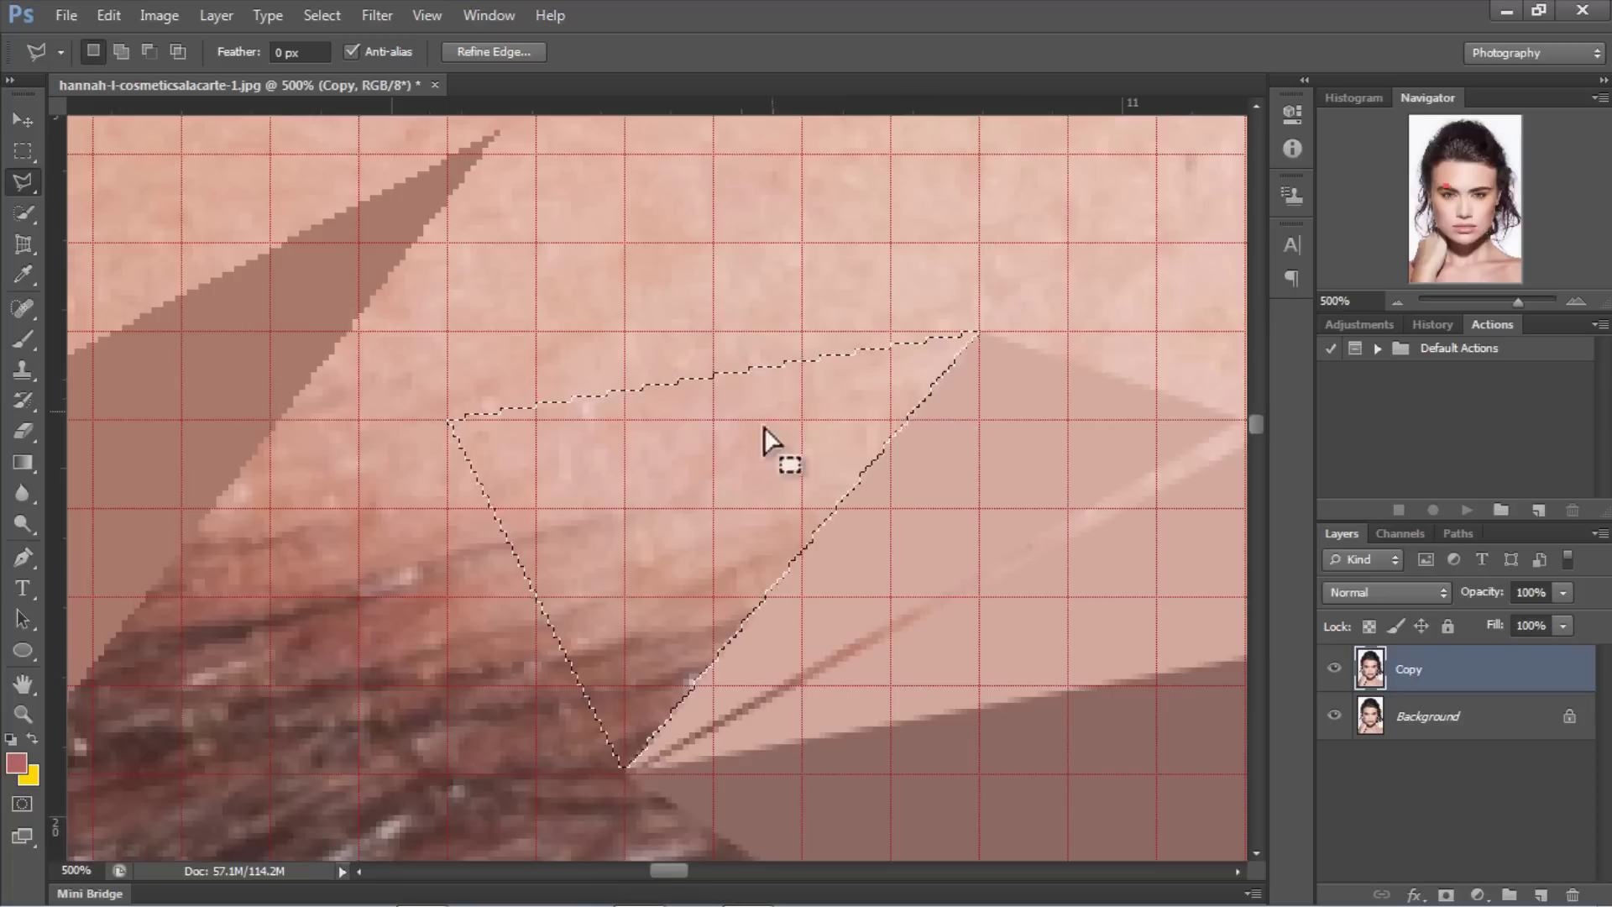
pyautogui.click(391, 17)
pyautogui.click(396, 47)
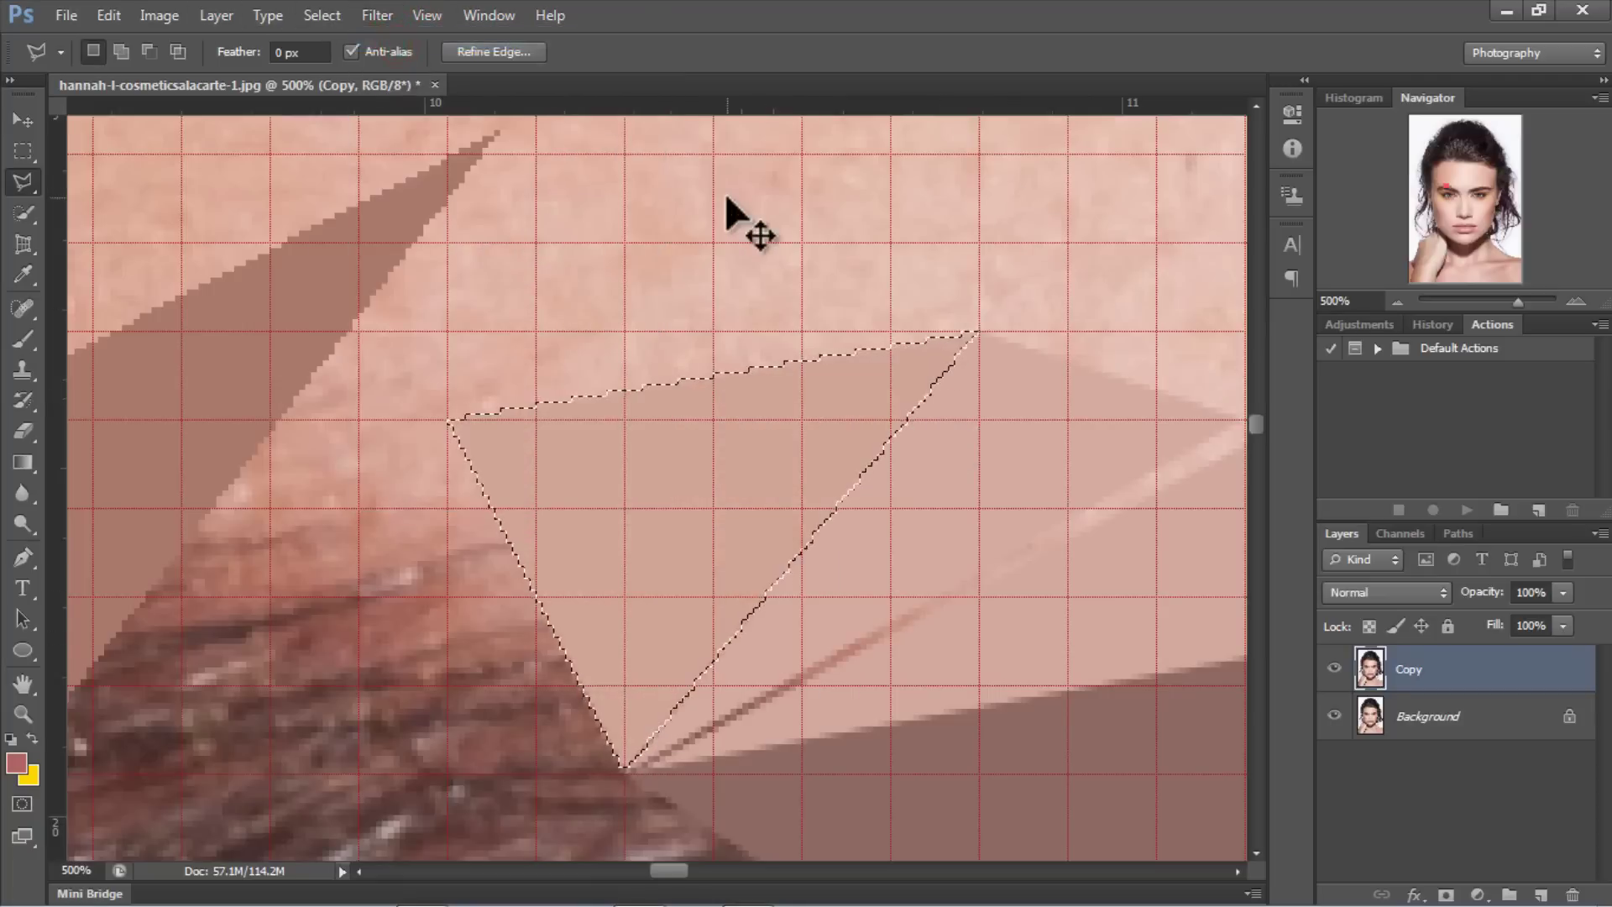
pyautogui.hotkey('ctrl', 'd')
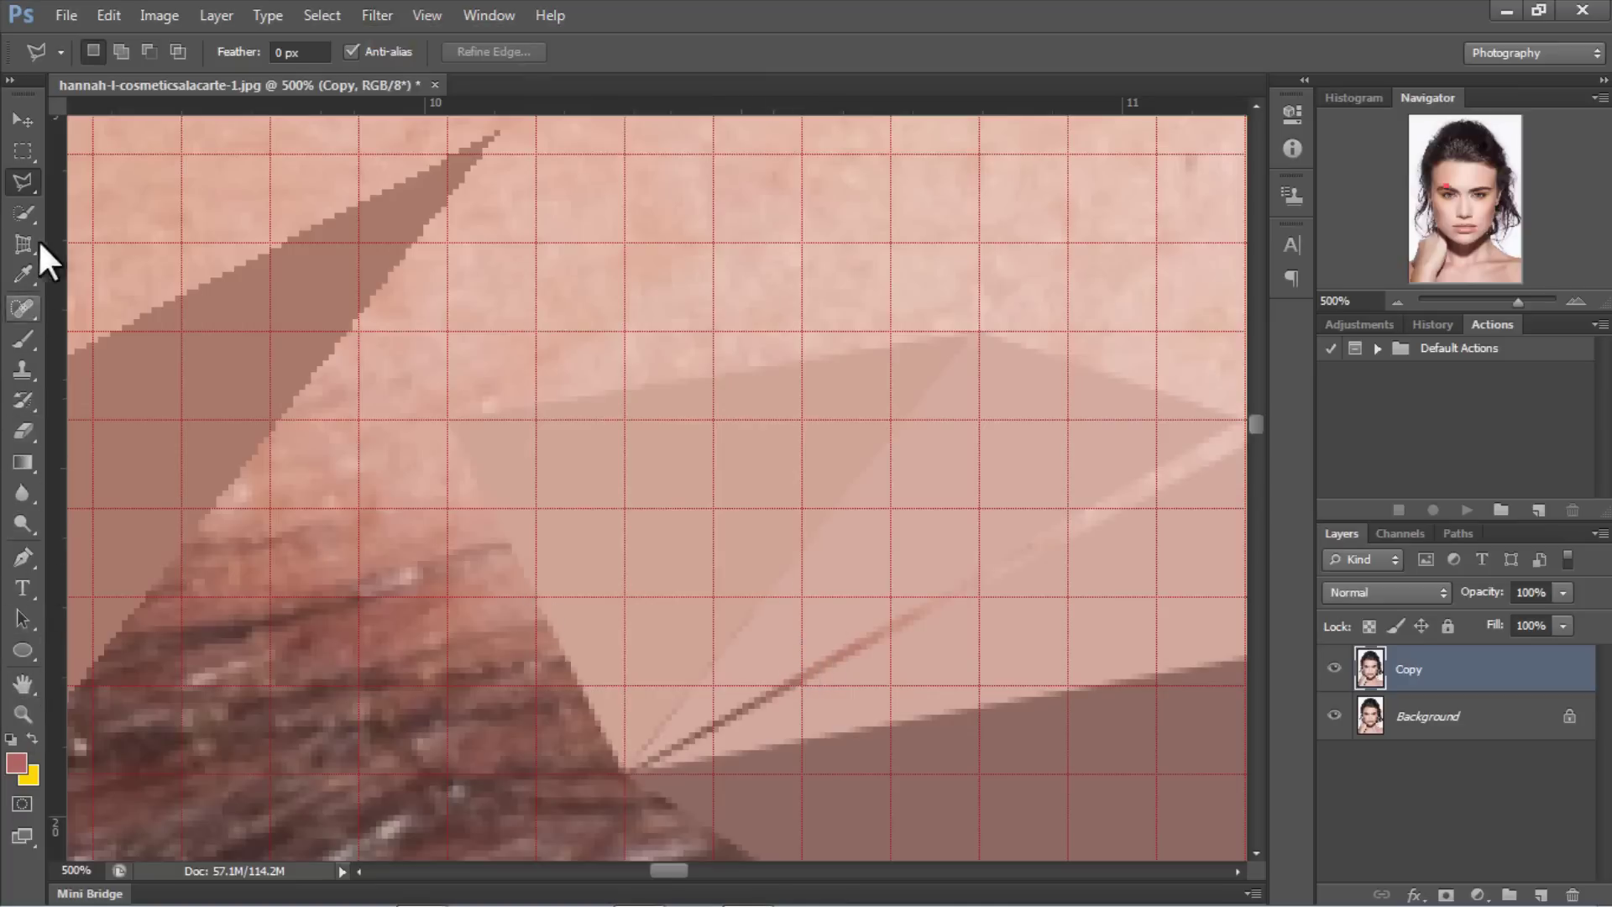
# Step: Examine the borders and gap between the snapped triangles at 800%, and then the whole eyebrow and eye area at 66.67%
pyautogui.click(22, 715)
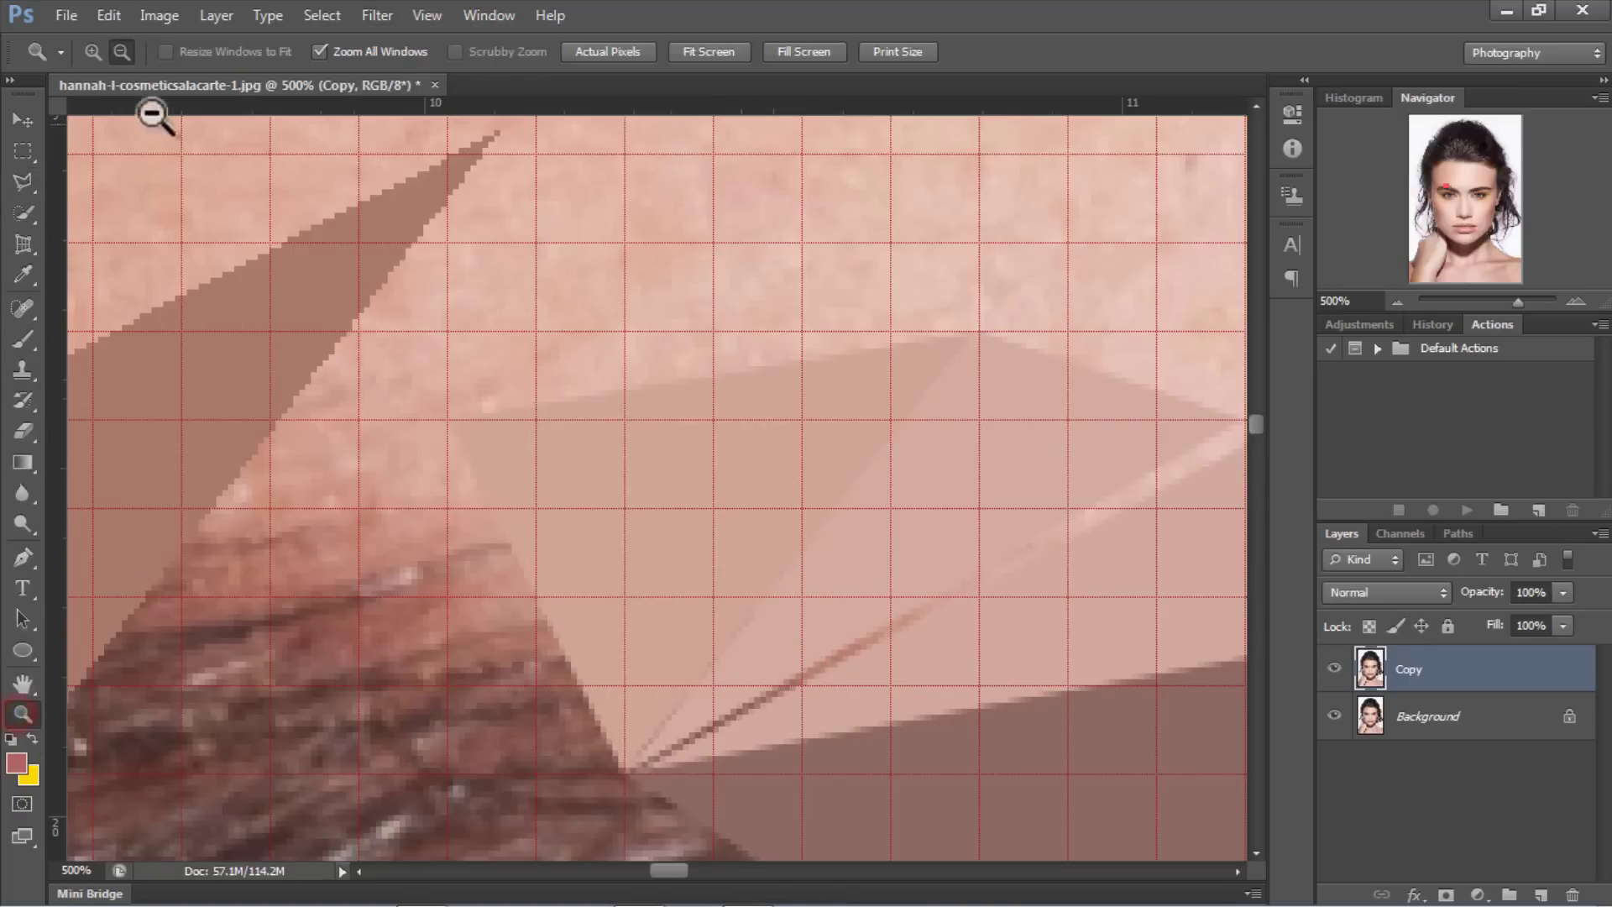
pyautogui.click(836, 578)
pyautogui.click(878, 467)
pyautogui.click(878, 468)
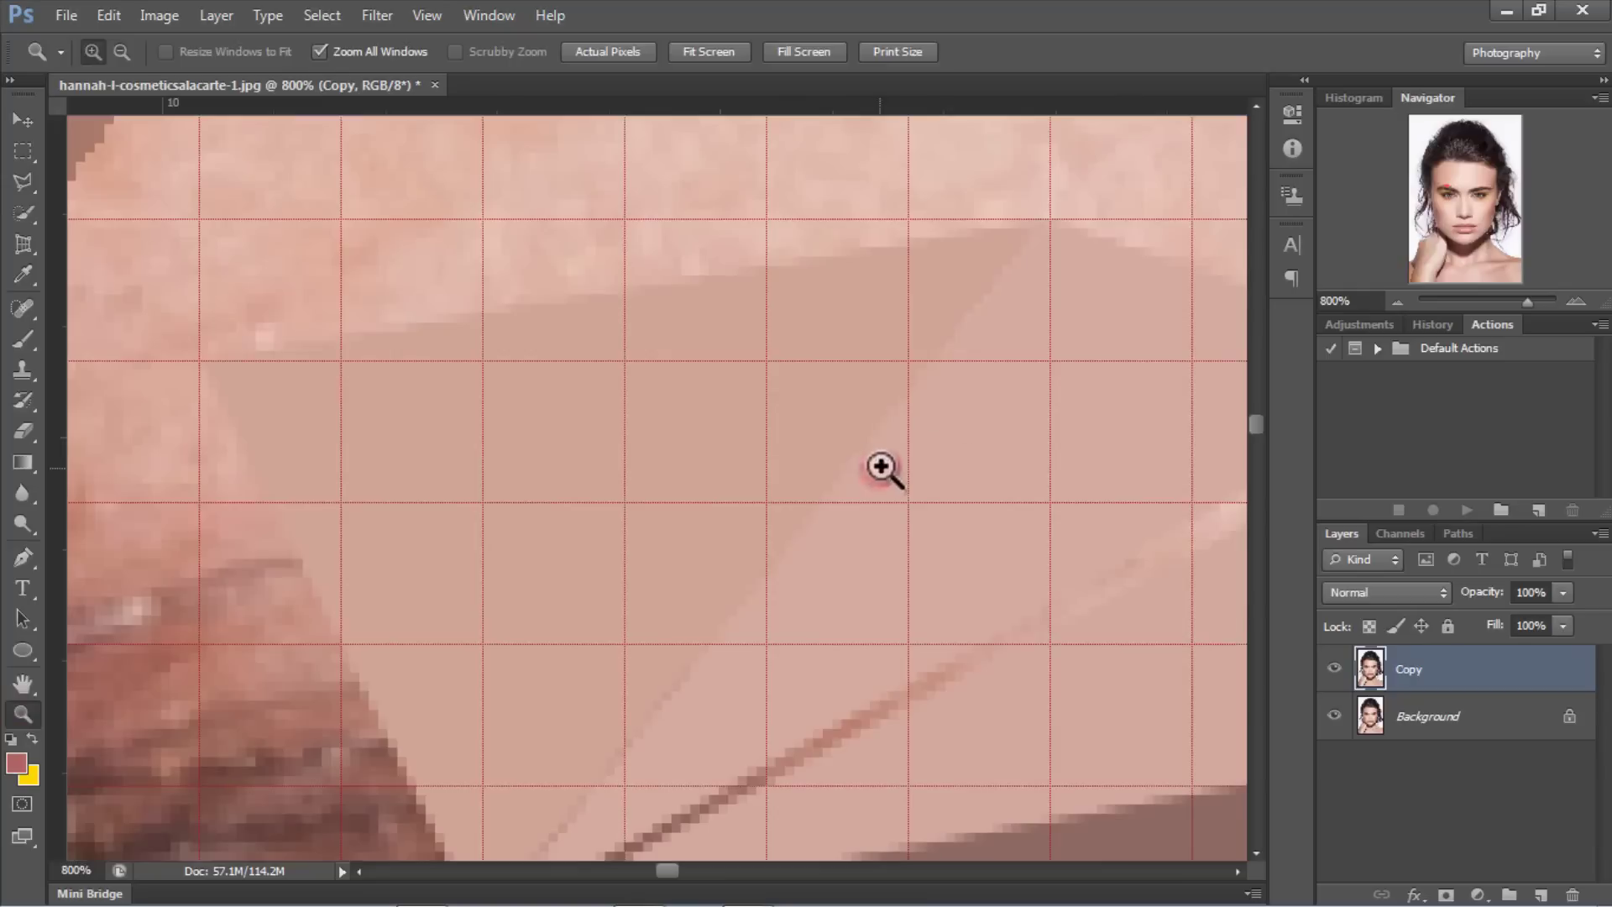
pyautogui.scroll(-2, 558, 756)
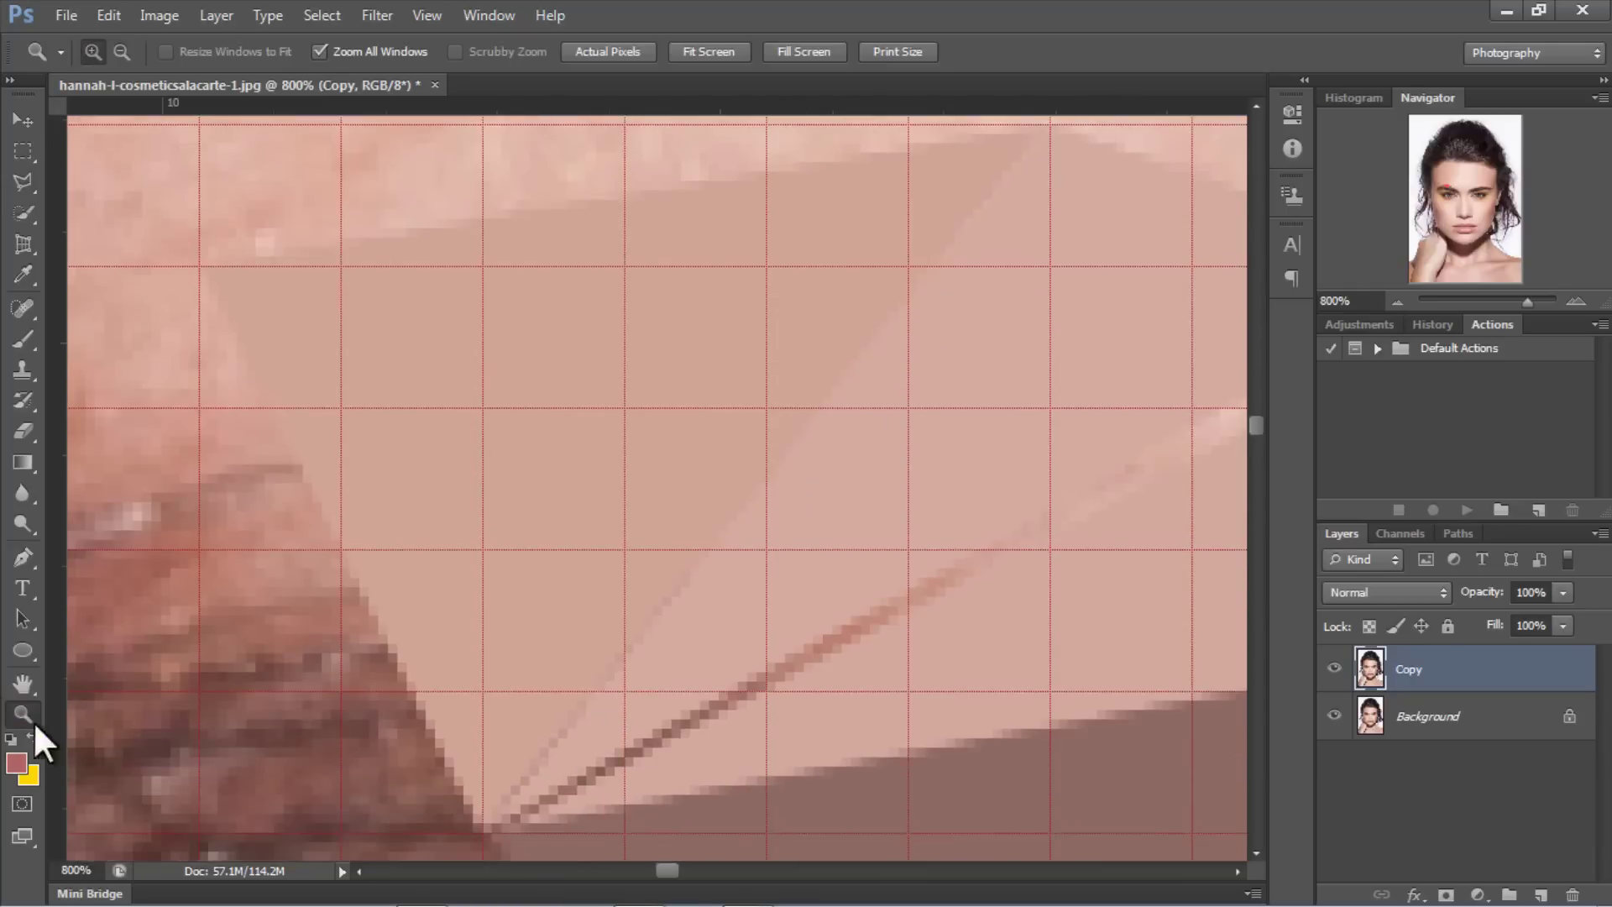
pyautogui.click(122, 51)
pyautogui.click(756, 439)
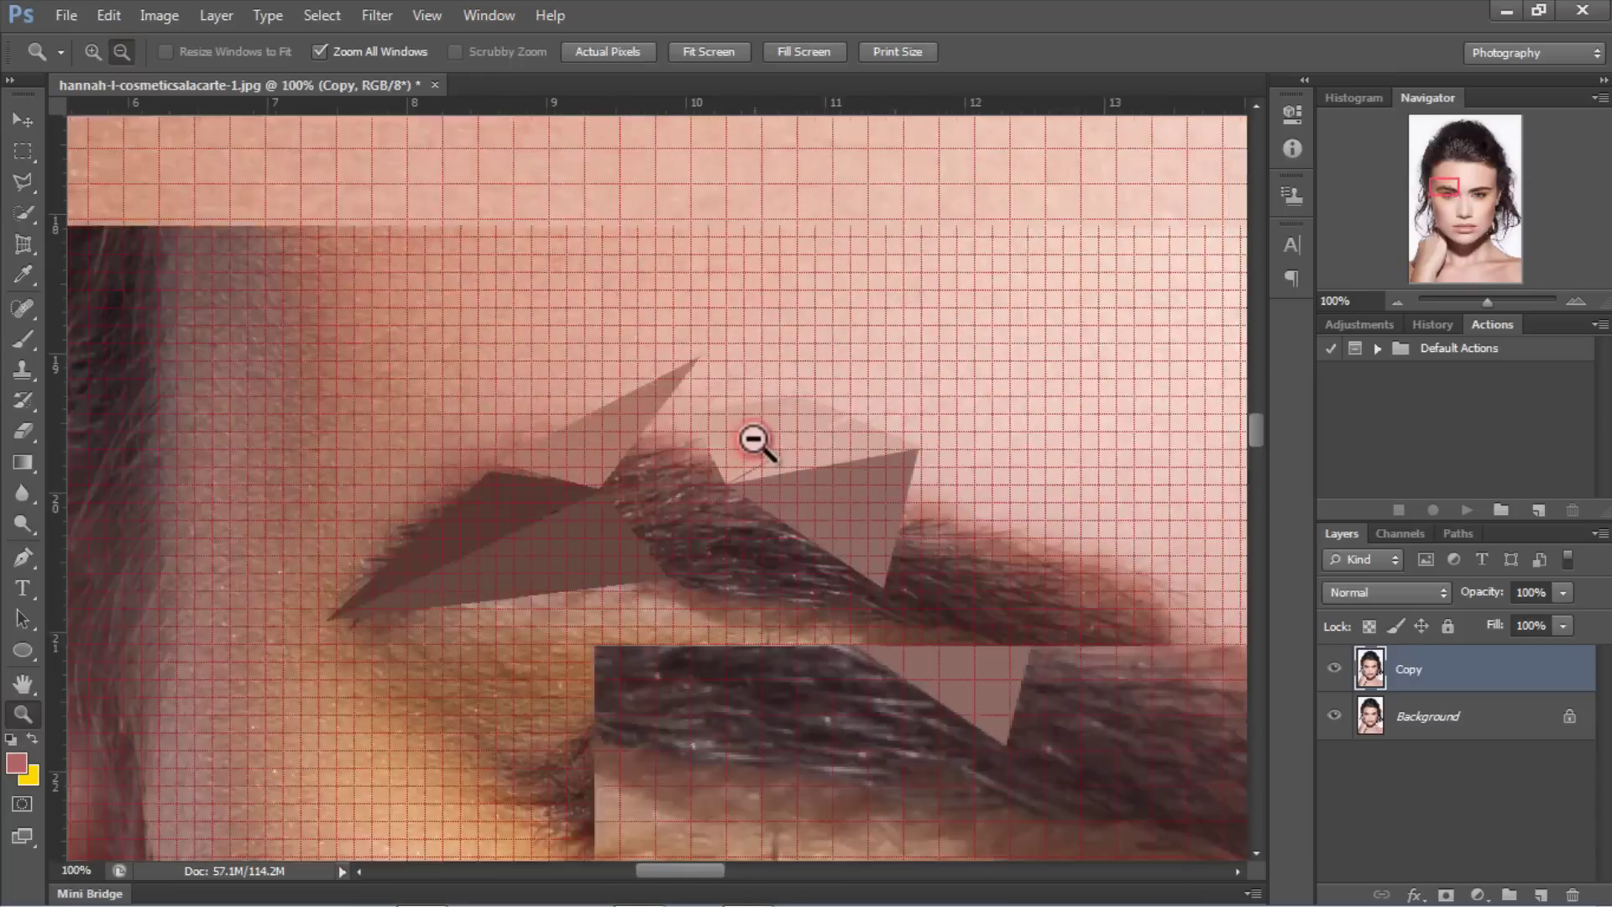
pyautogui.click(756, 440)
pyautogui.moveTo(683, 870); pyautogui.dragTo(707, 871)
pyautogui.scroll(-2, 623, 712)
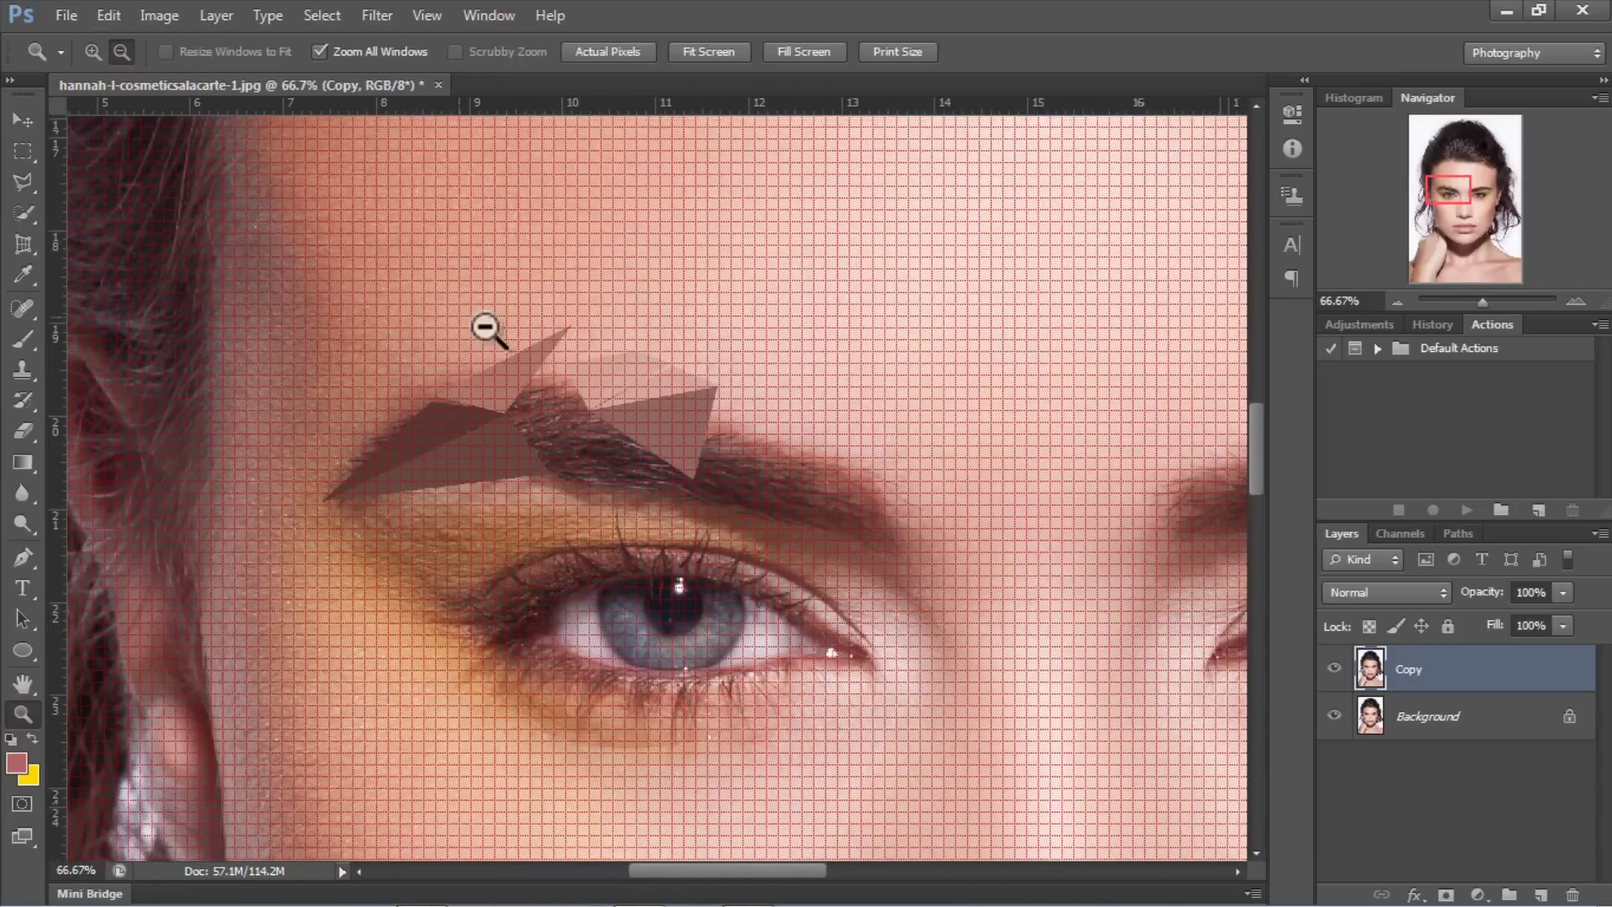
# Step: Try a gridline spacing of 10 pixels in the grid preferences and set it back to 15 pixels
pyautogui.click(20, 118)
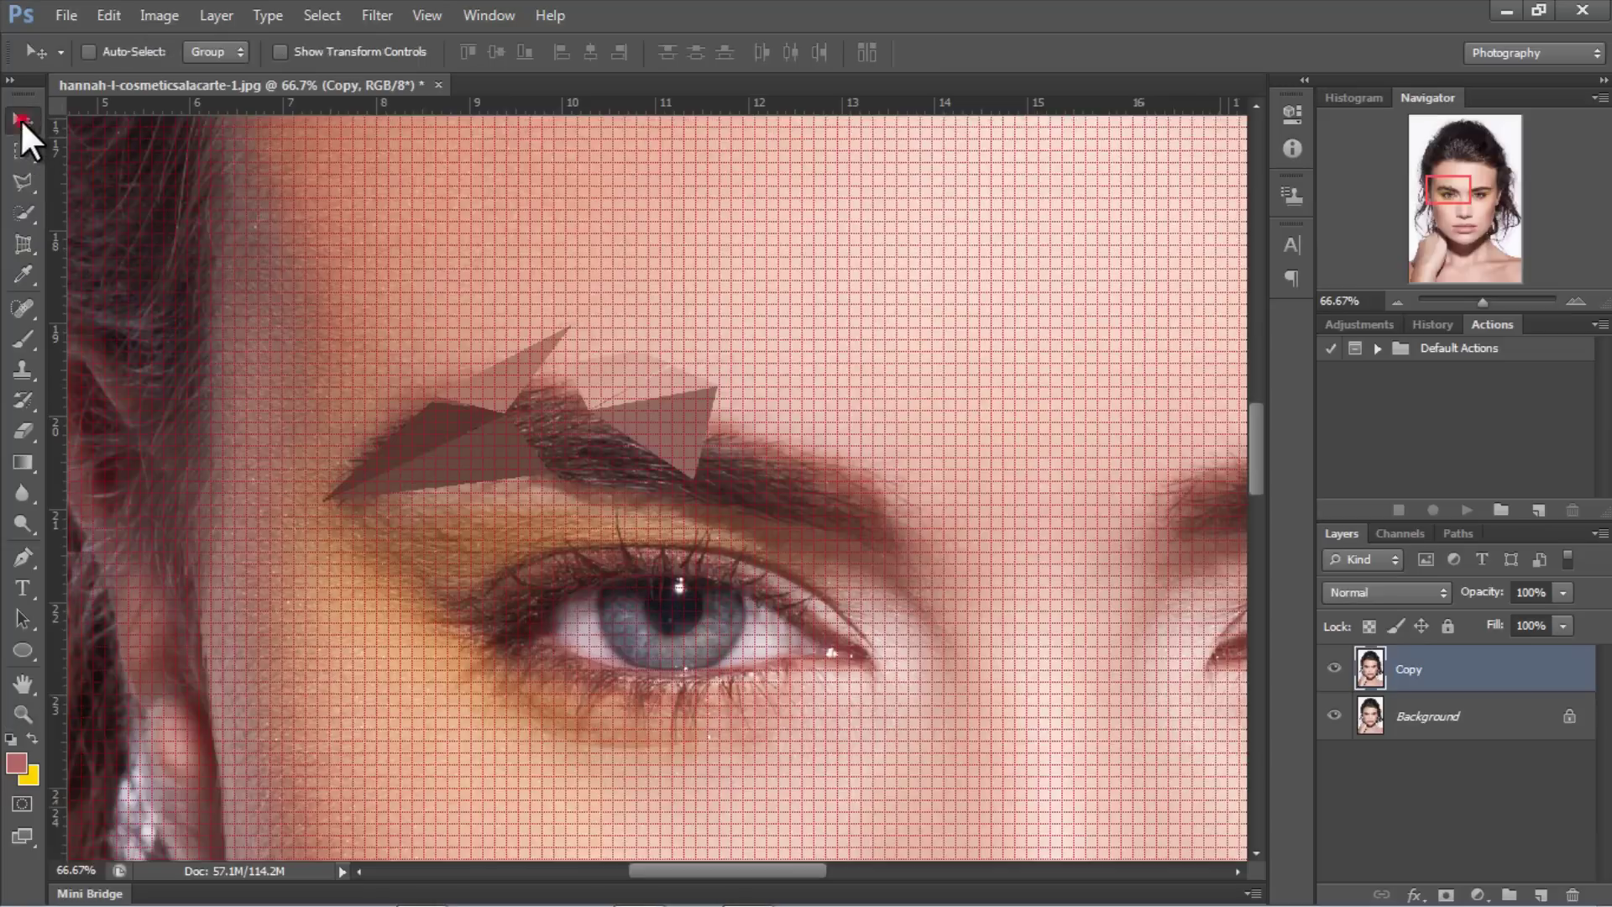
pyautogui.click(92, 20)
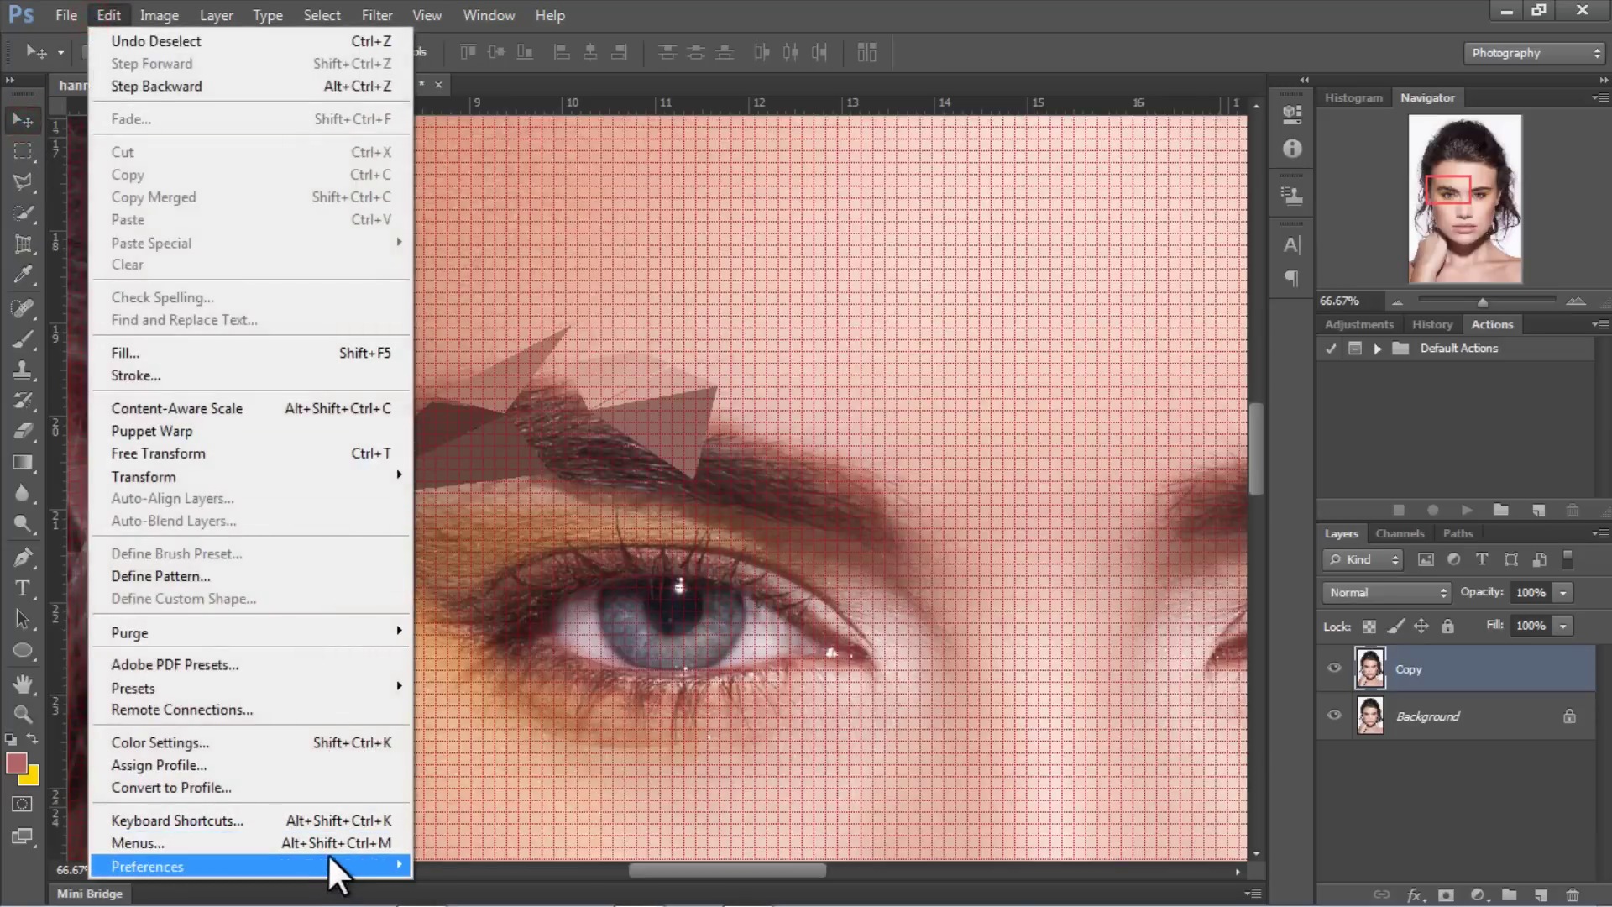
pyautogui.moveTo(328, 853)
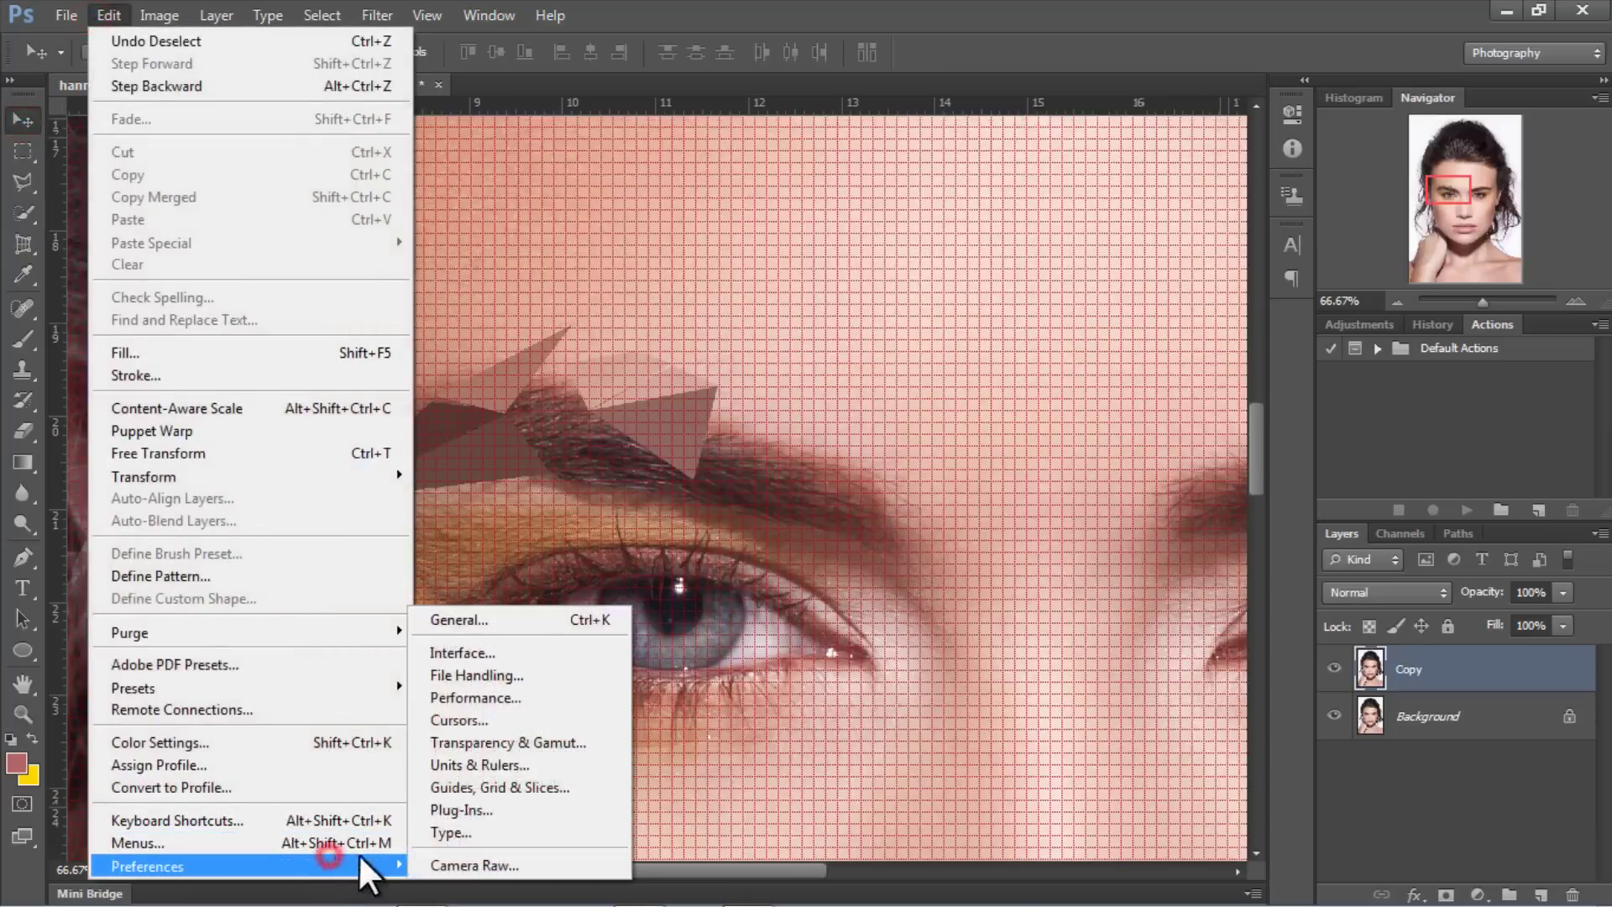
pyautogui.click(553, 791)
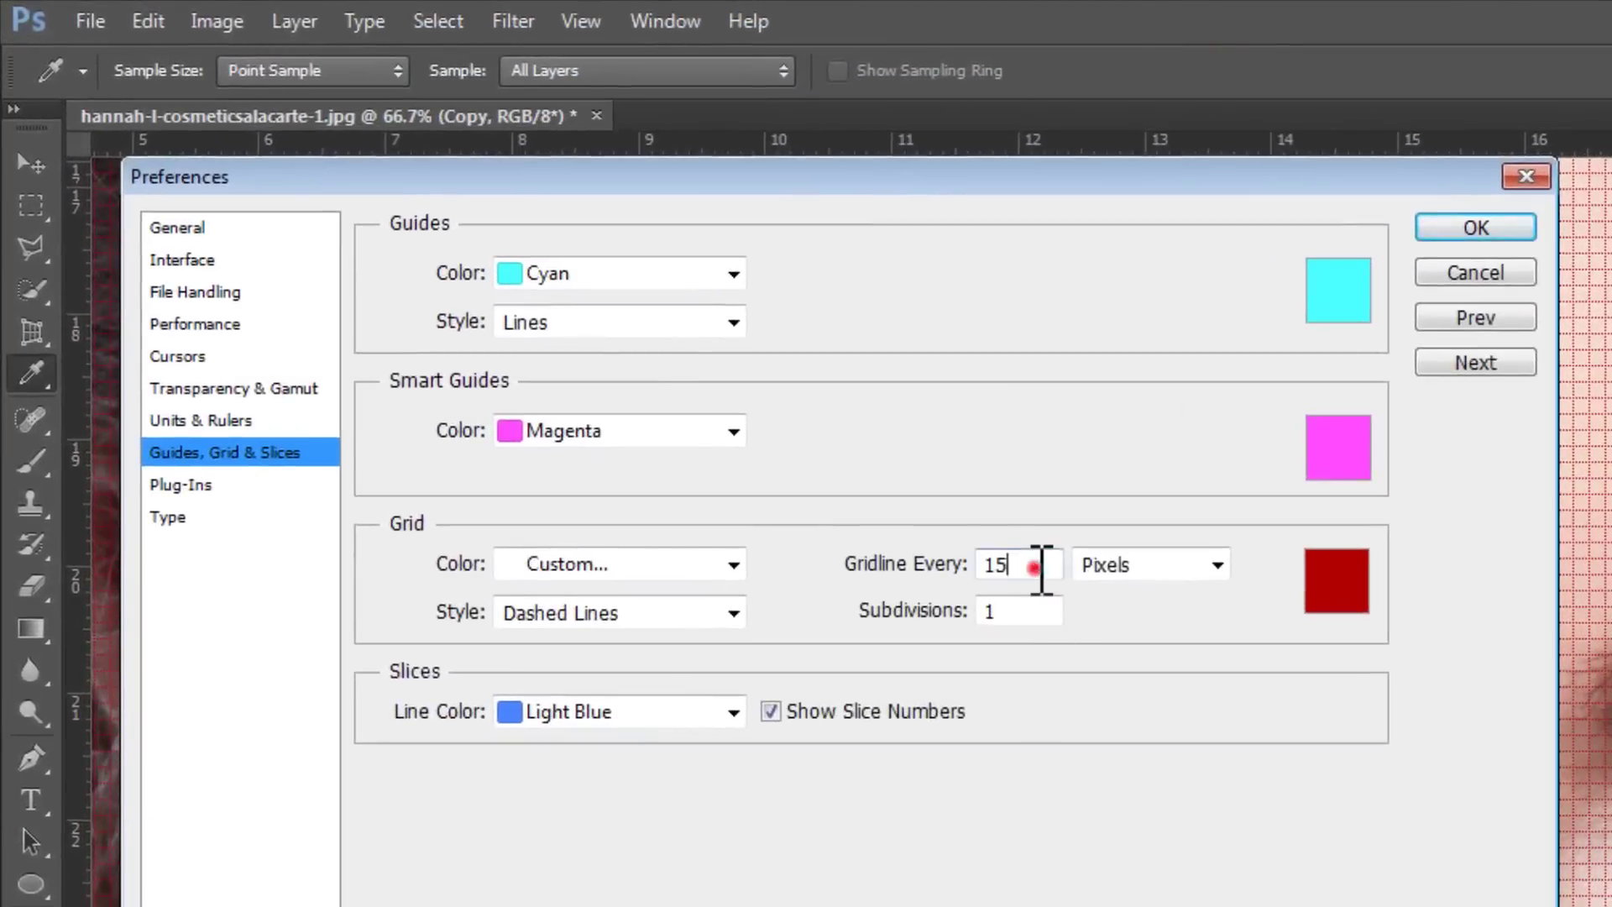
pyautogui.doubleClick(1037, 567)
pyautogui.write('10')
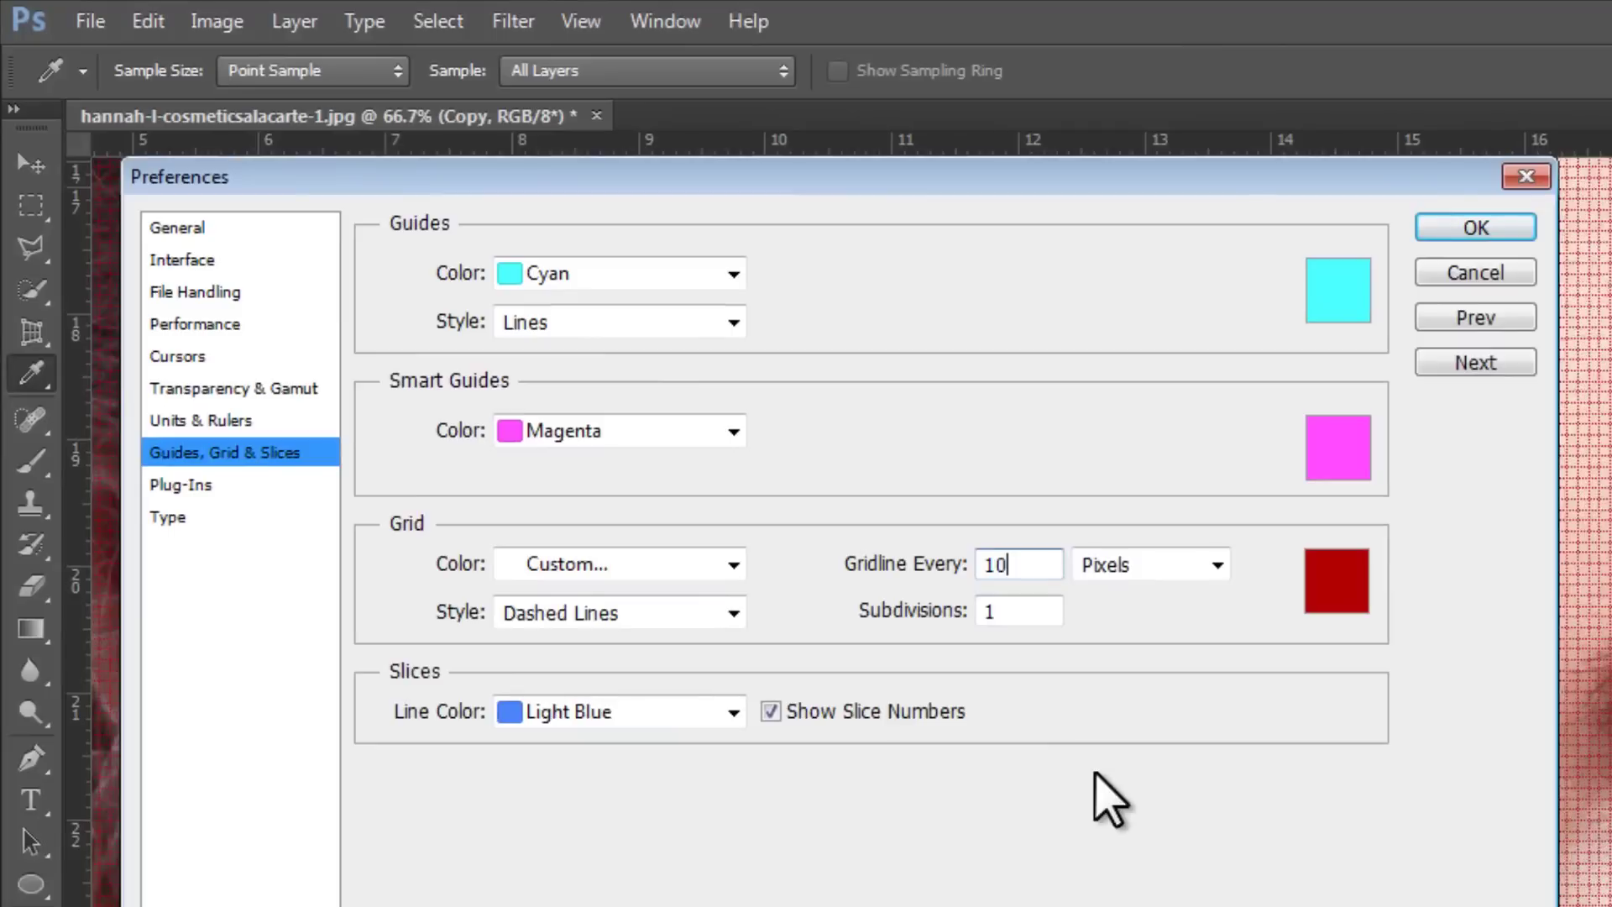
pyautogui.press('BackSpace')
pyautogui.write('5')
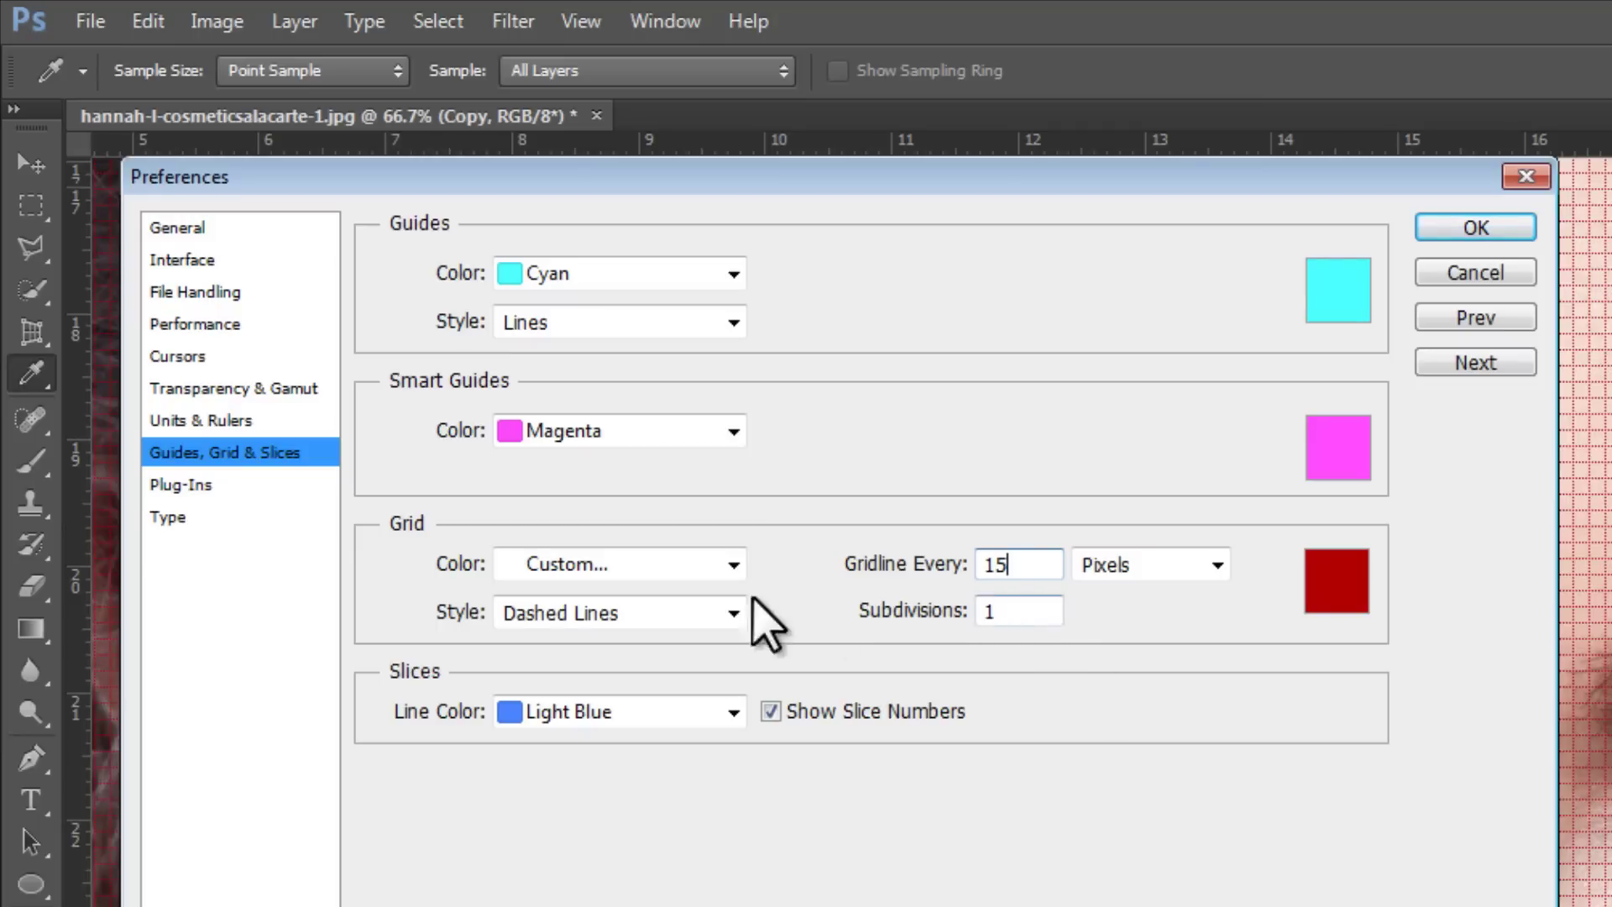
# Step: Try the Dots grid style, switch back to Dashed Lines and close the preferences without saving
pyautogui.click(642, 612)
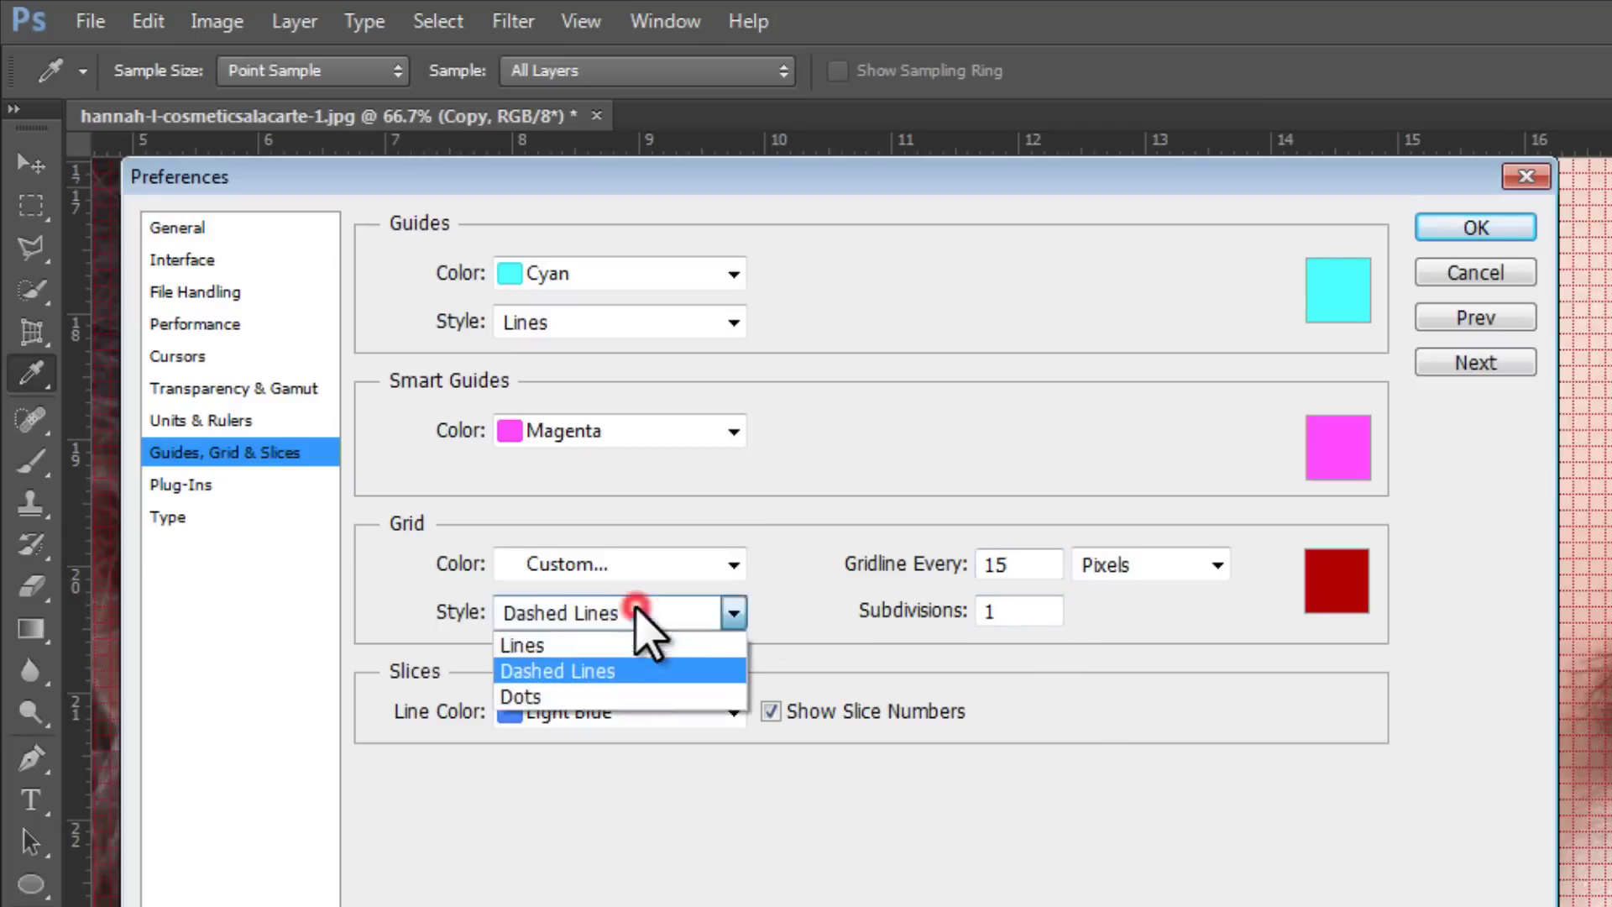
pyautogui.click(642, 670)
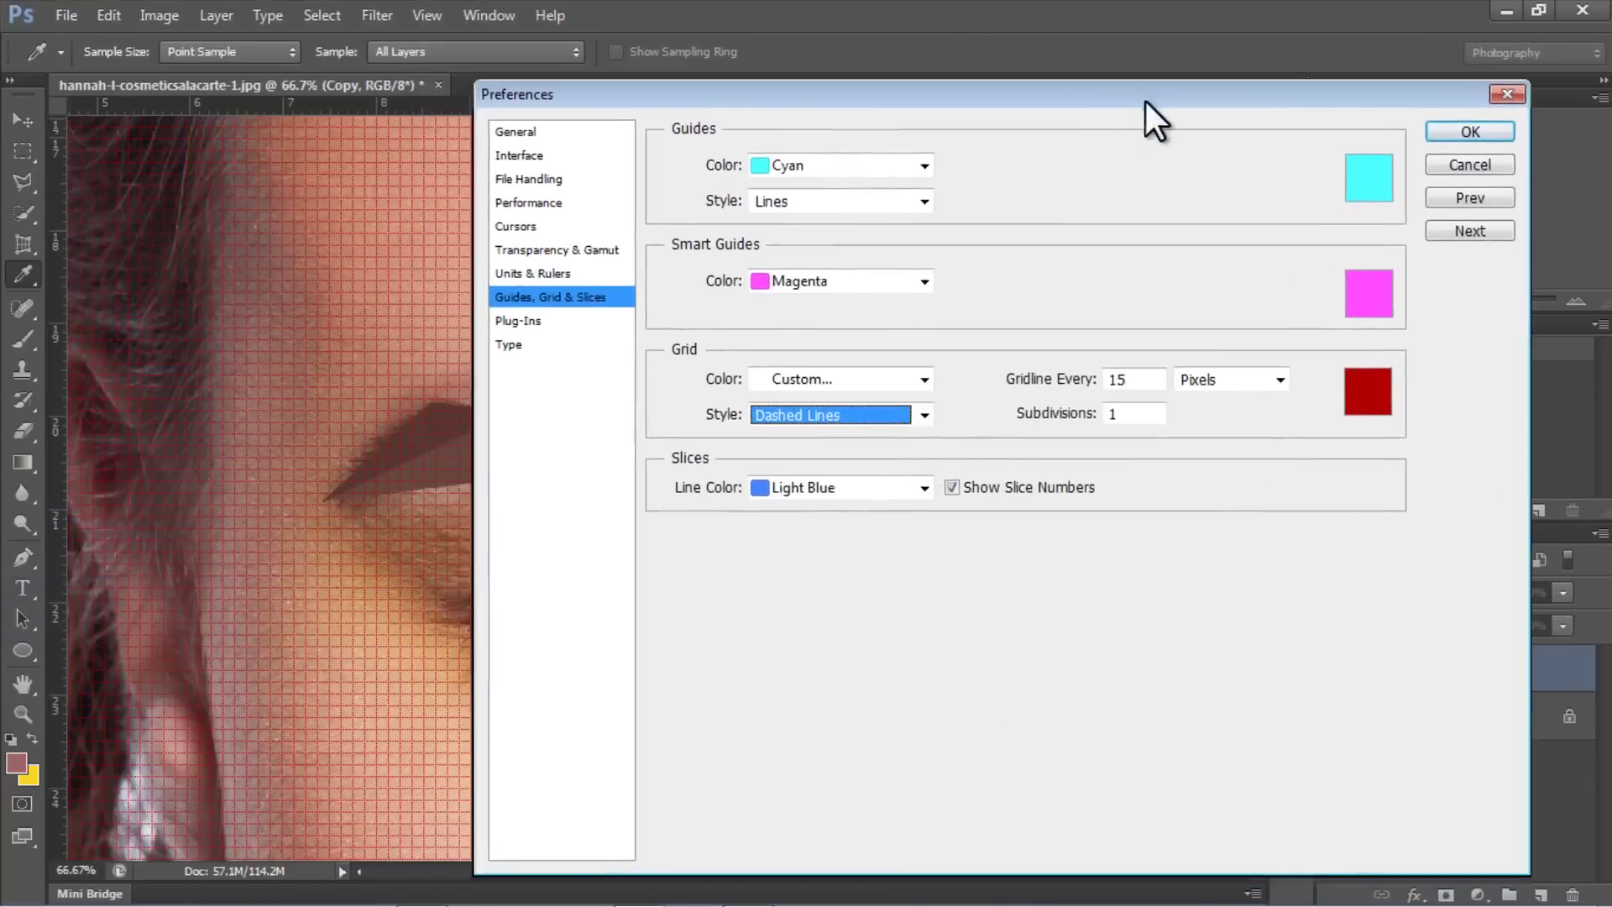
pyautogui.click(873, 430)
pyautogui.press('Tab')
pyautogui.click(838, 418)
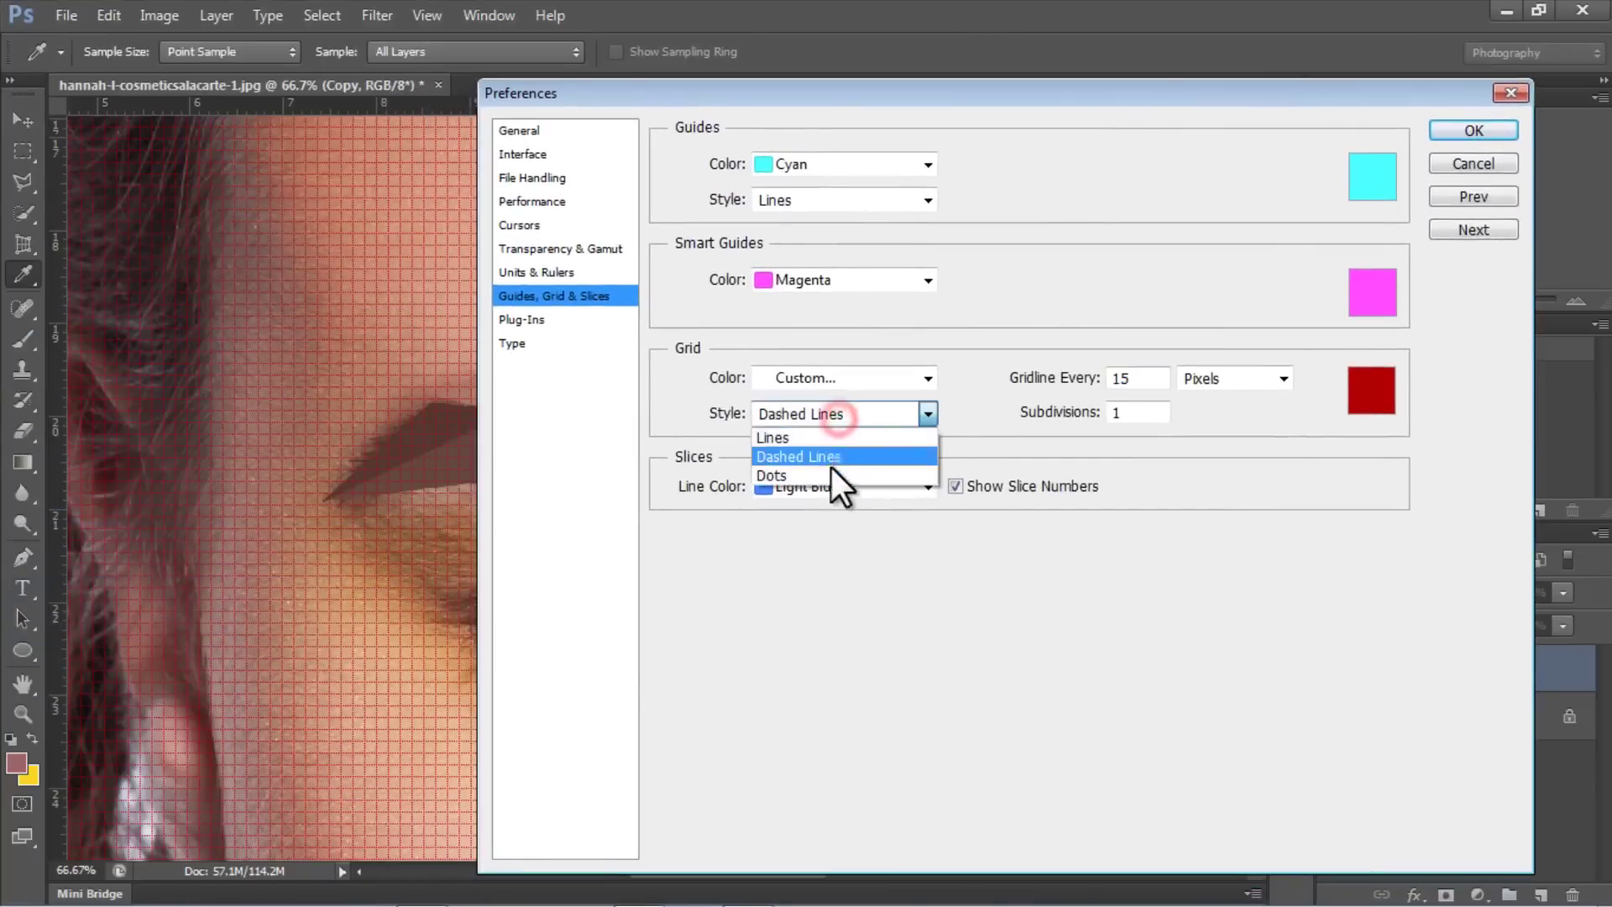
pyautogui.click(828, 476)
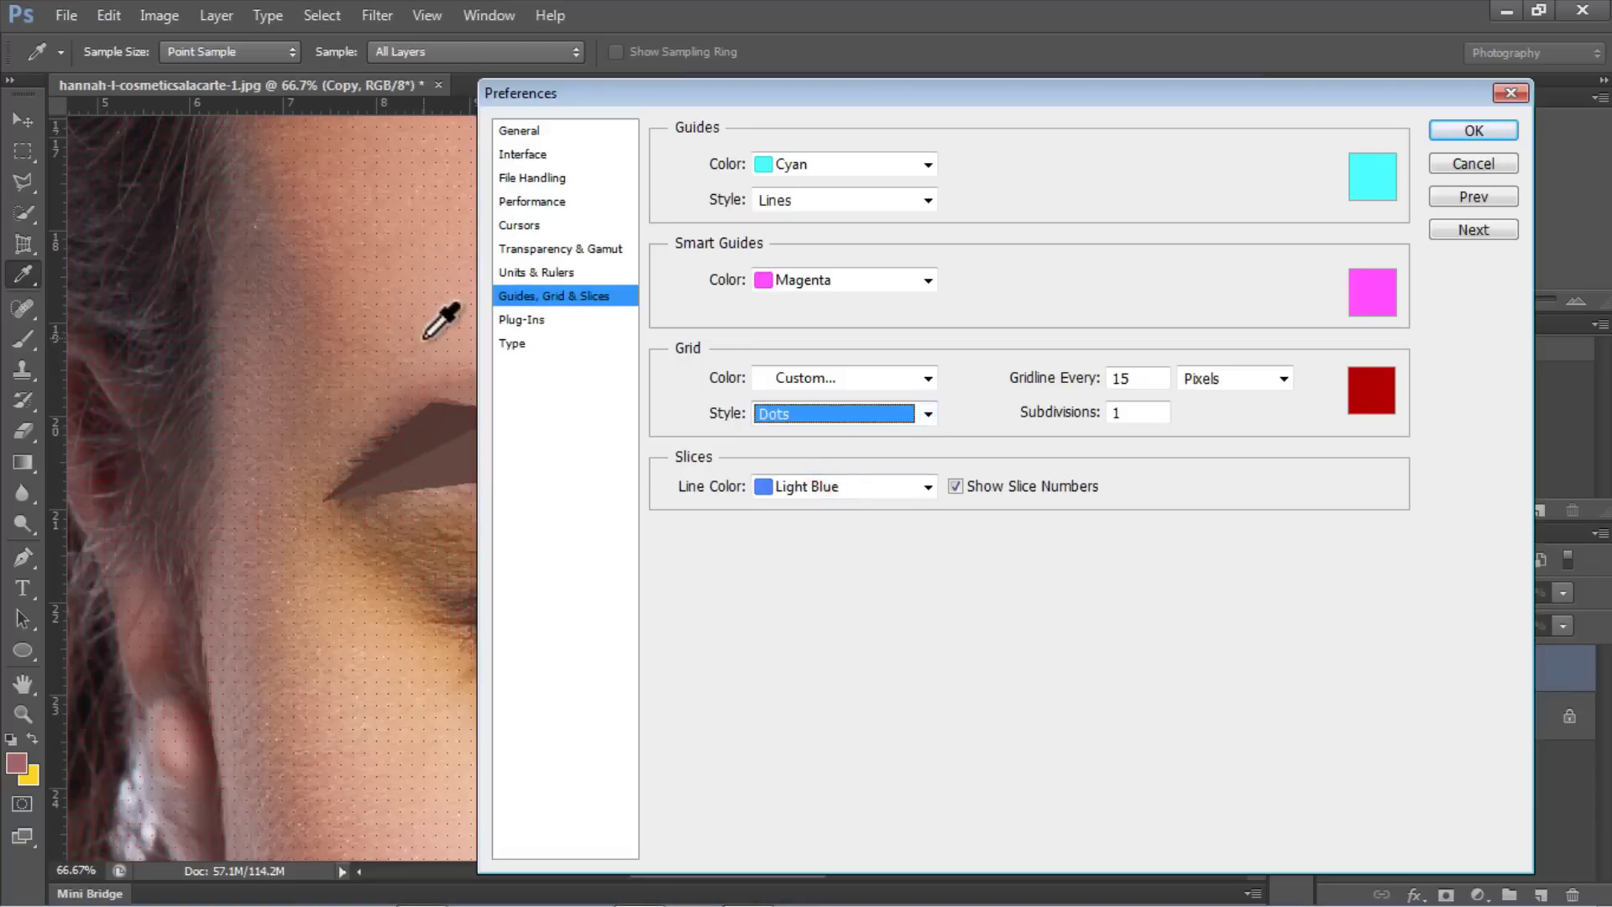
pyautogui.click(812, 405)
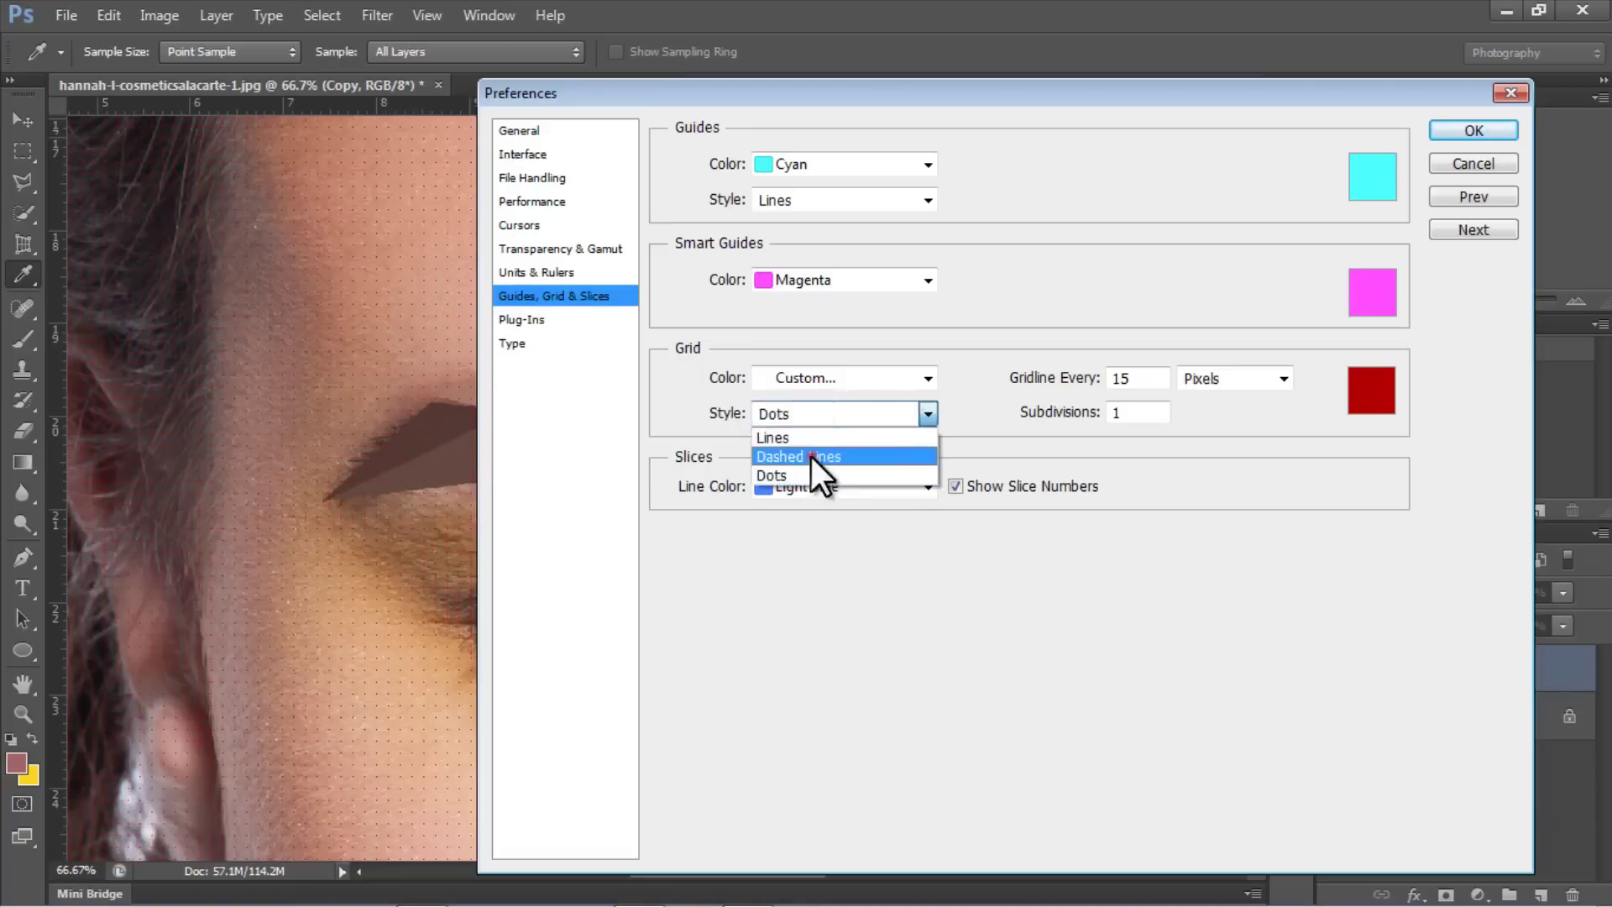
pyautogui.click(811, 455)
pyautogui.click(1440, 163)
pyautogui.press('v')
pyautogui.moveTo(680, 881); pyautogui.dragTo(707, 886)
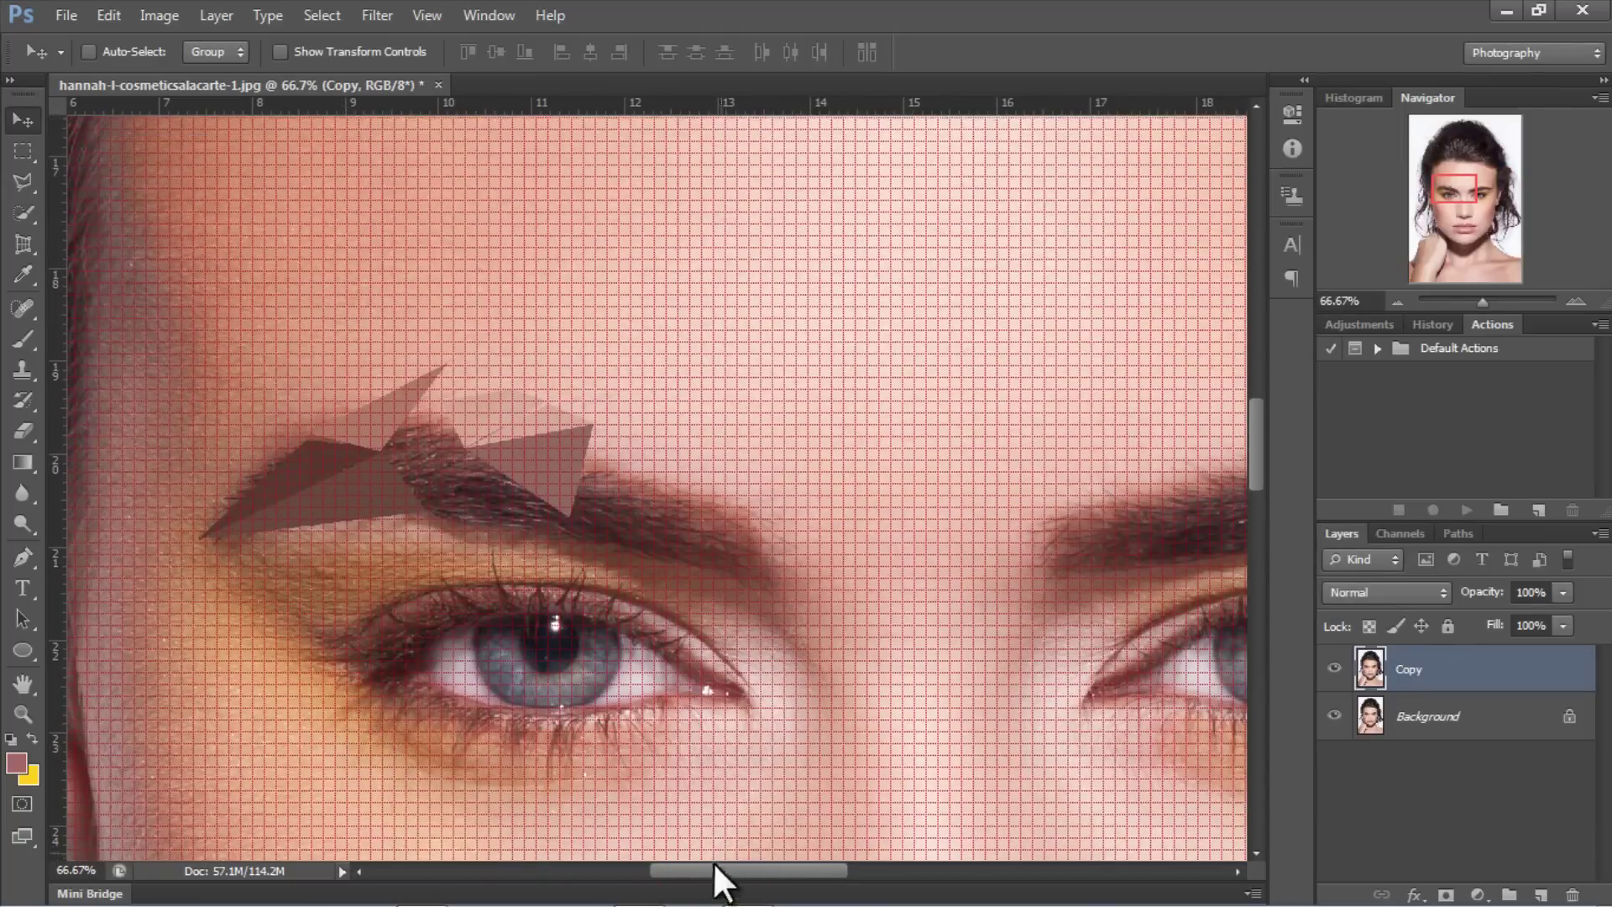
pyautogui.moveTo(720, 875); pyautogui.dragTo(697, 837)
pyautogui.scroll(1, 697, 837)
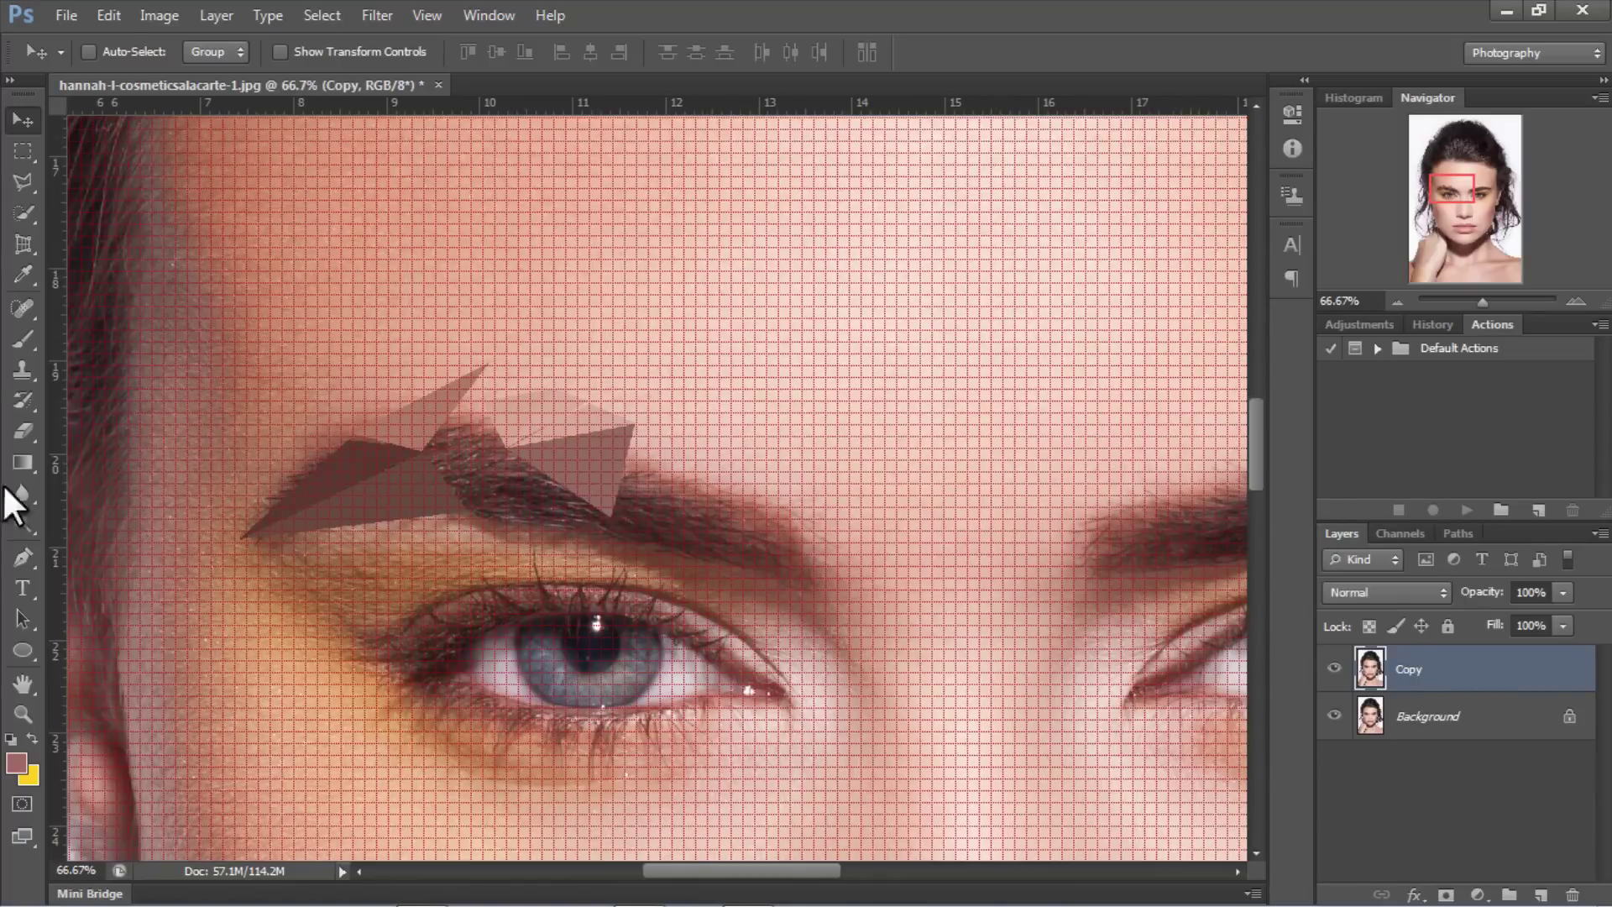
# Step: Select a grid-snapped triangle with the Polygonal Lasso from the inner eyebrow's upper edge up into the forehead skin
pyautogui.click(17, 176)
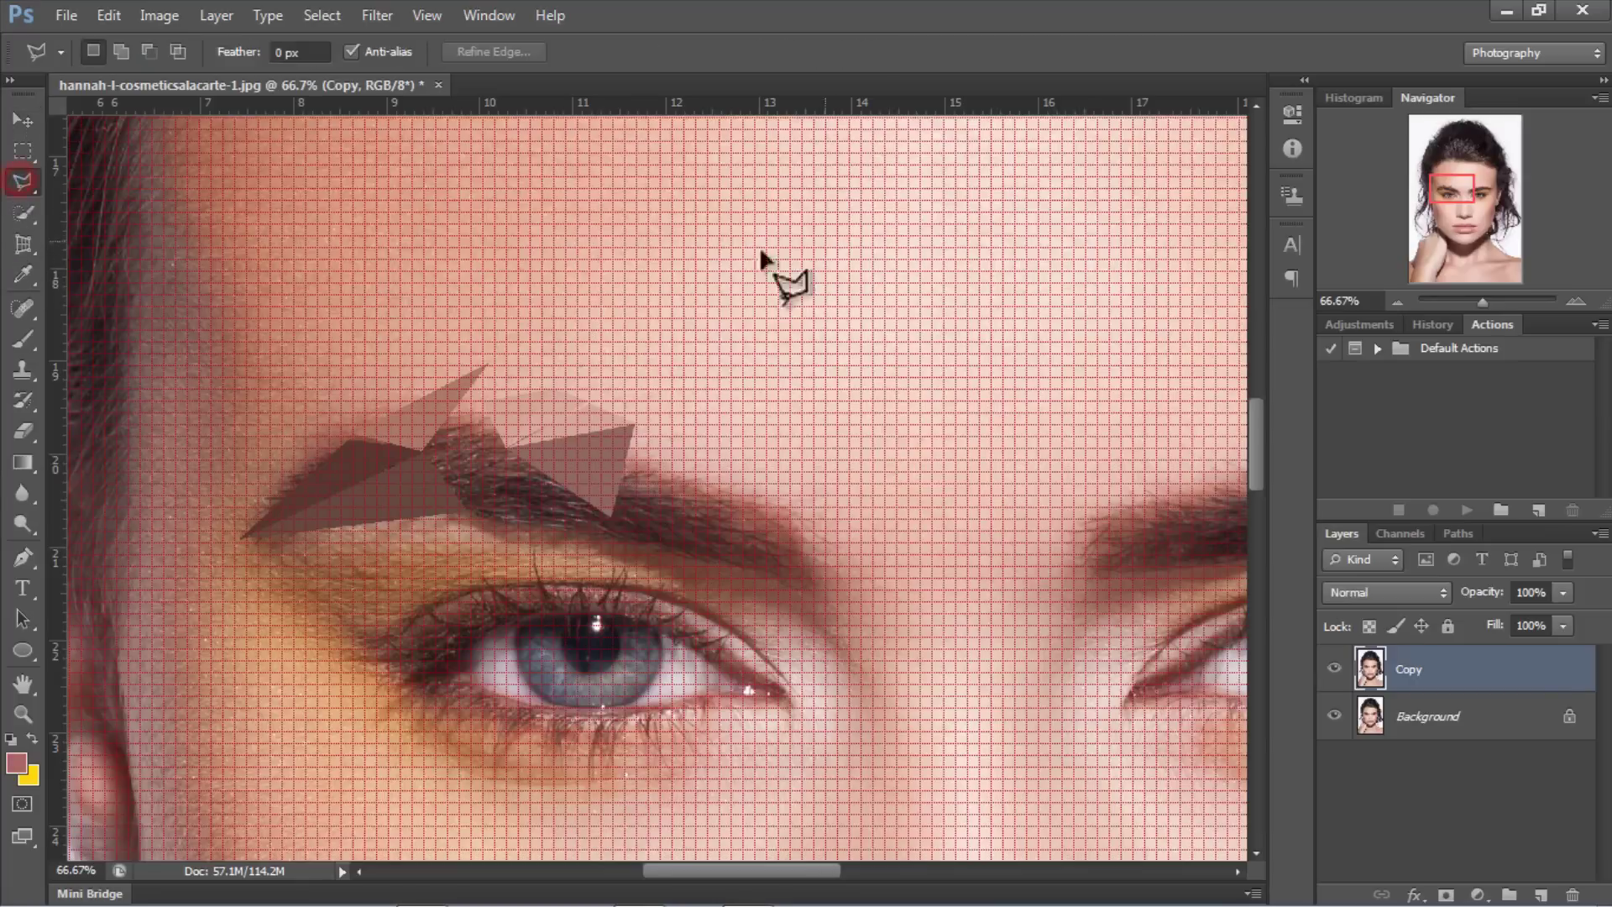
pyautogui.click(23, 714)
pyautogui.click(87, 51)
pyautogui.click(663, 458)
pyautogui.click(720, 458)
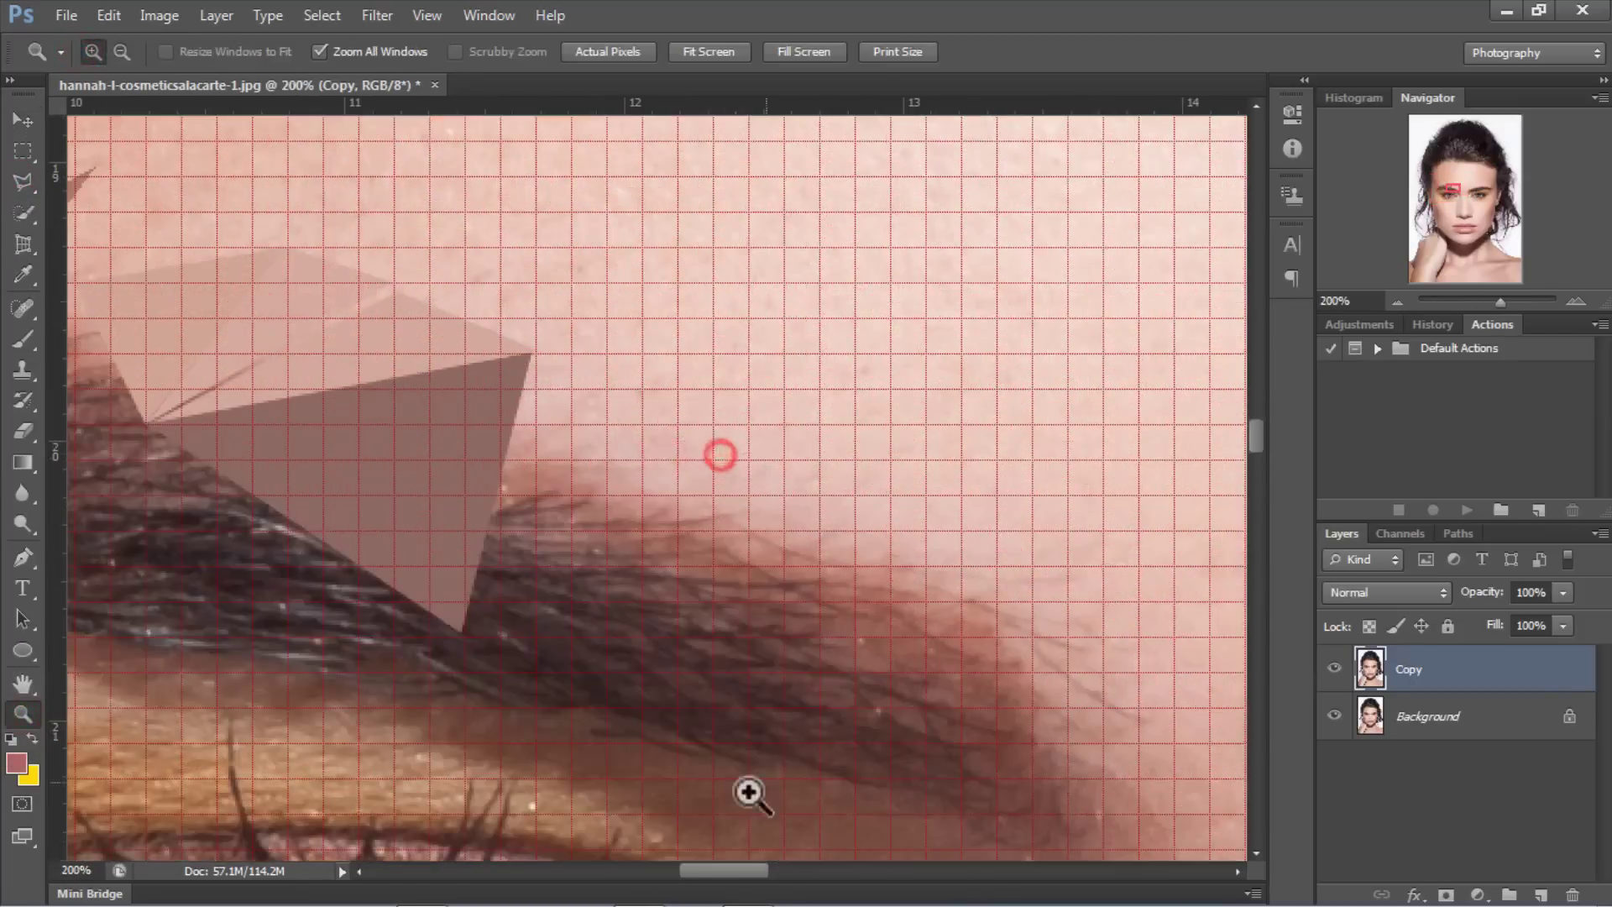
pyautogui.click(22, 181)
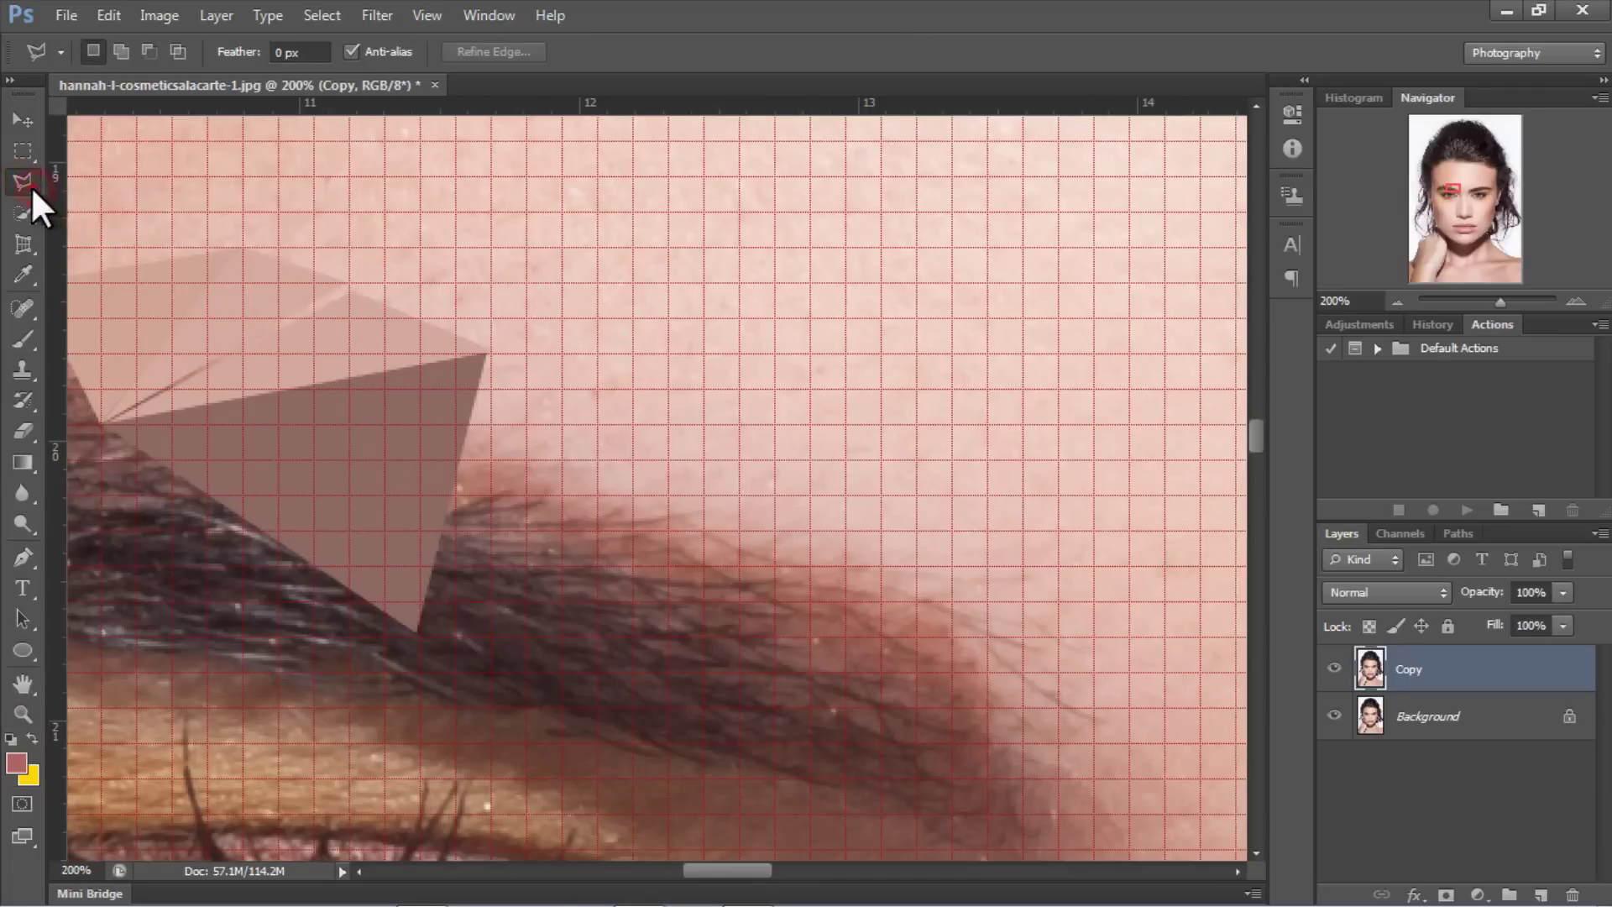
pyautogui.click(597, 527)
pyautogui.click(774, 353)
pyautogui.click(1024, 388)
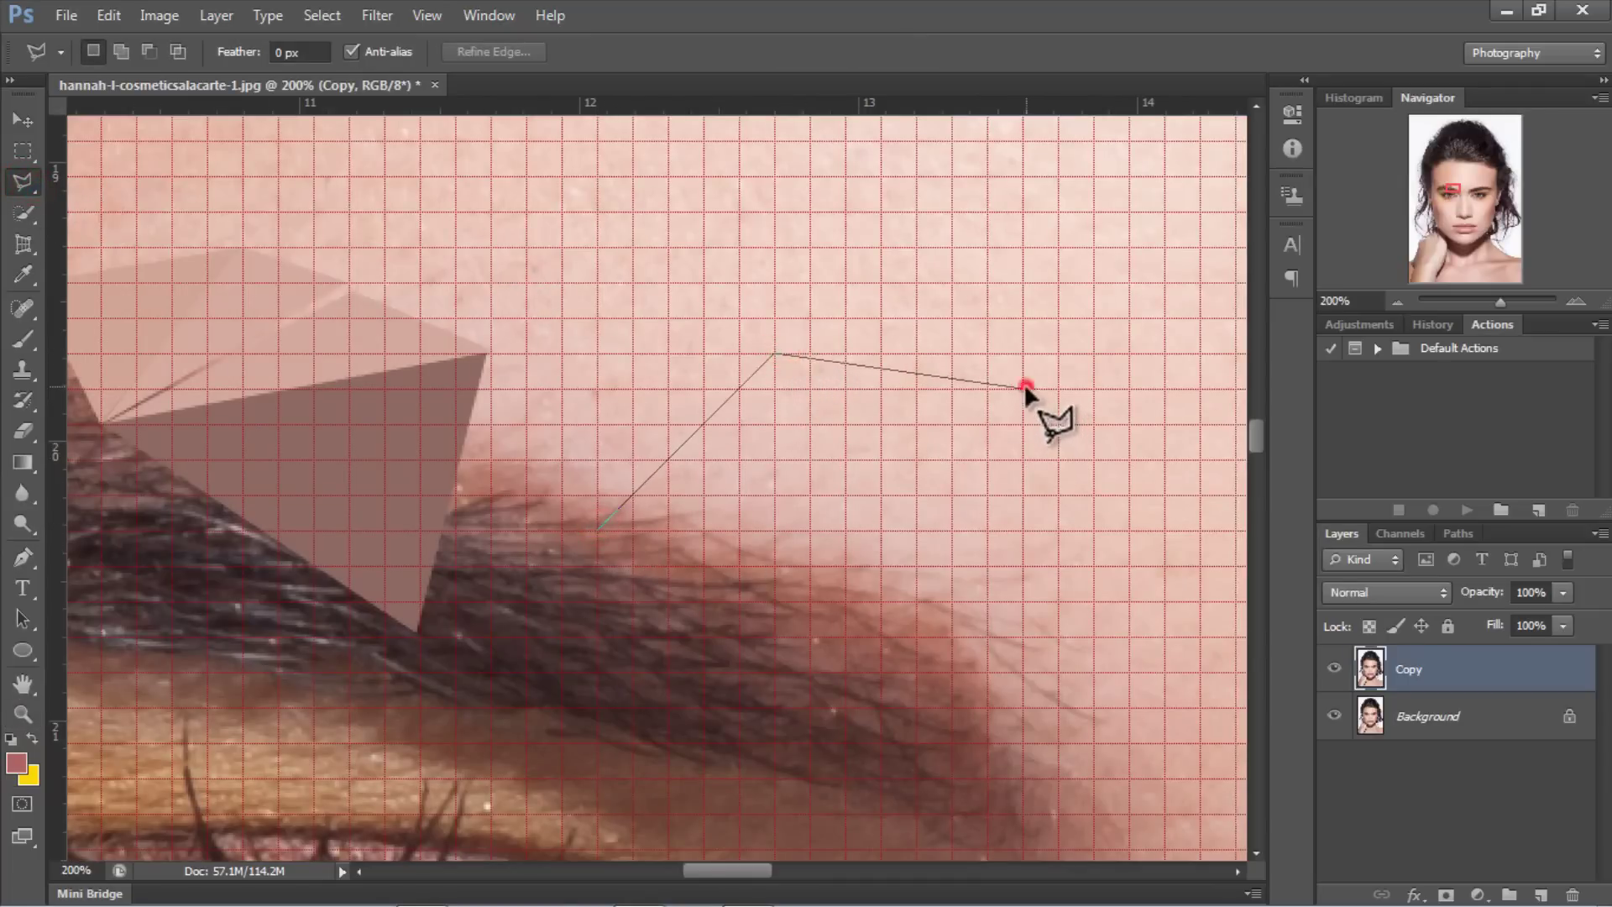
pyautogui.click(601, 527)
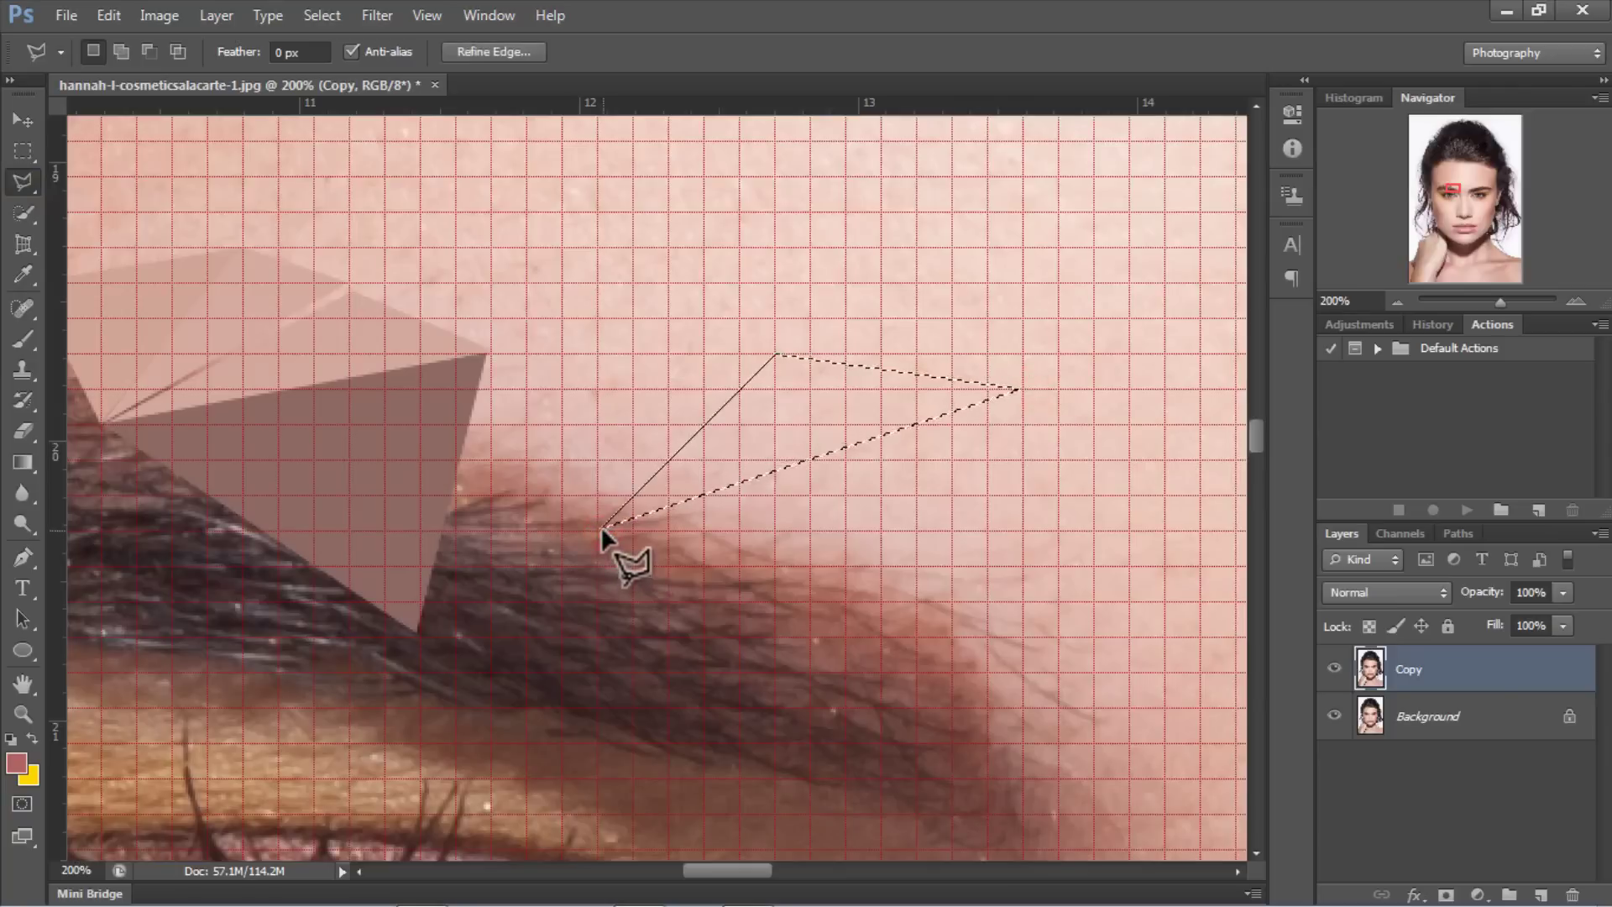
# Step: Copy the selected forehead triangle to a new layer, fill it with its average colour using Average blur, and deselect
pyautogui.hotkey('ctrl', 'j')
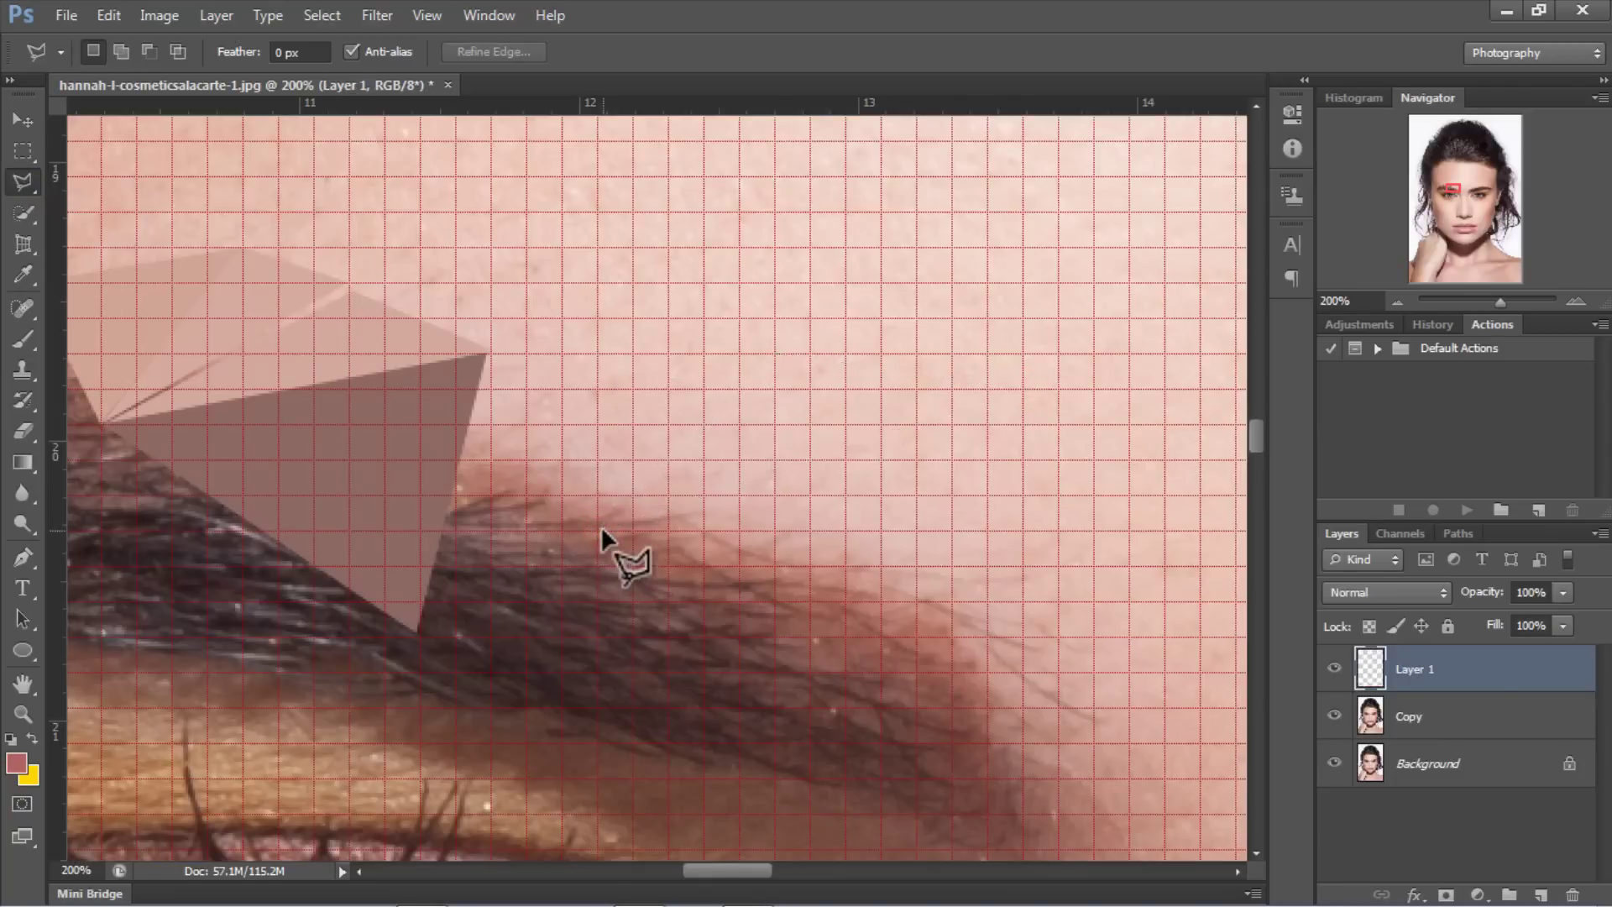
pyautogui.keyDown('ctrl'); pyautogui.click(1377, 672); pyautogui.keyUp('ctrl')
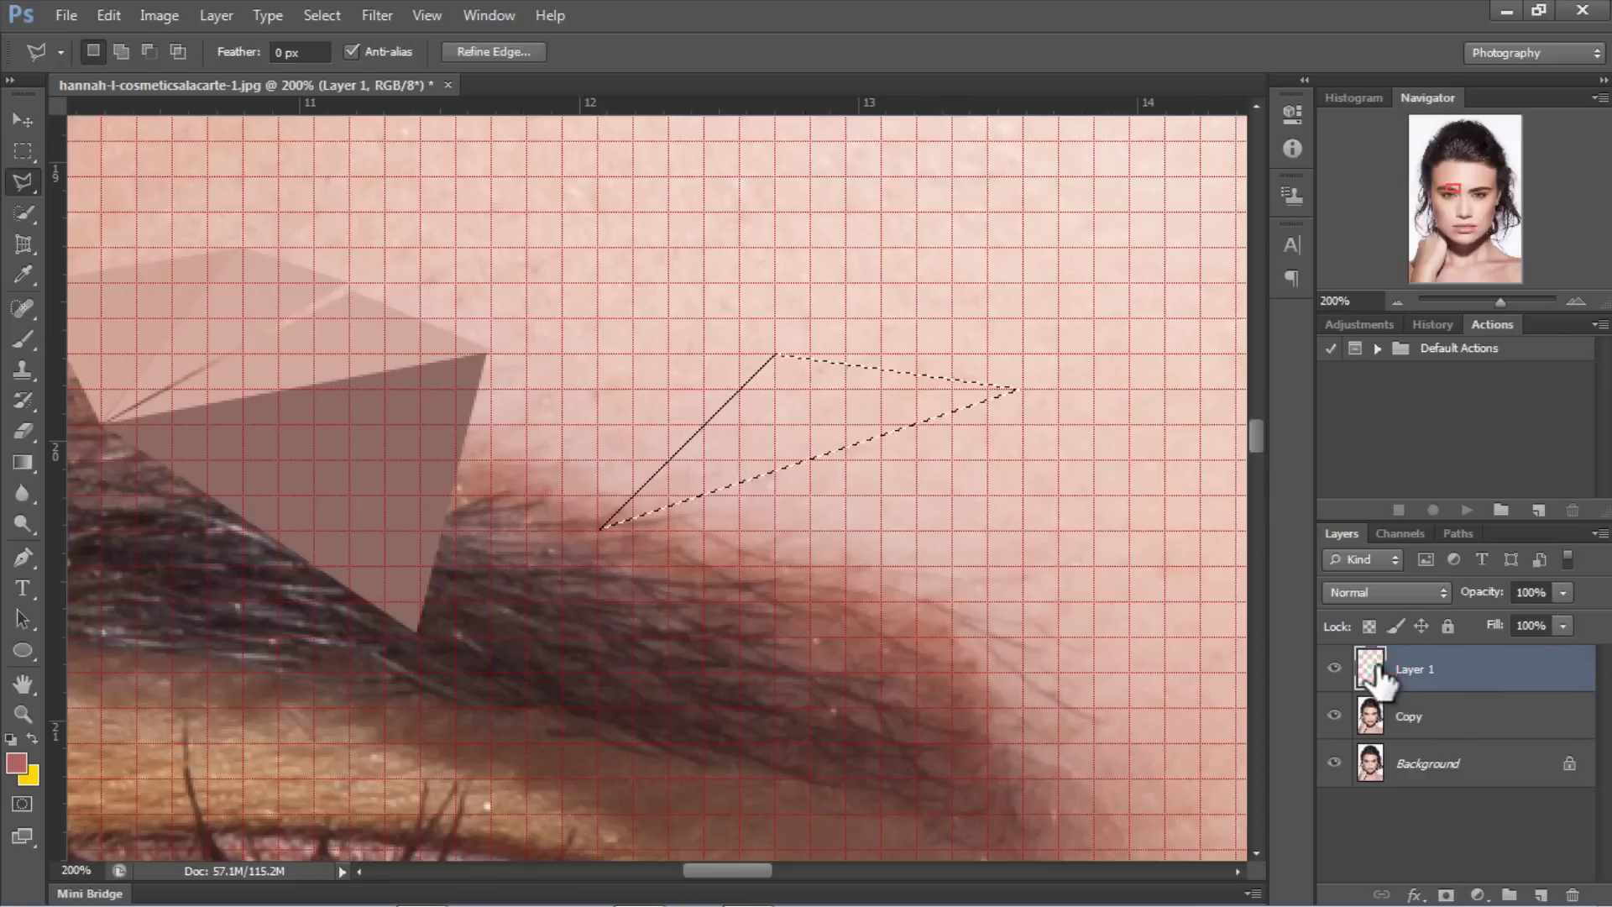
pyautogui.click(373, 13)
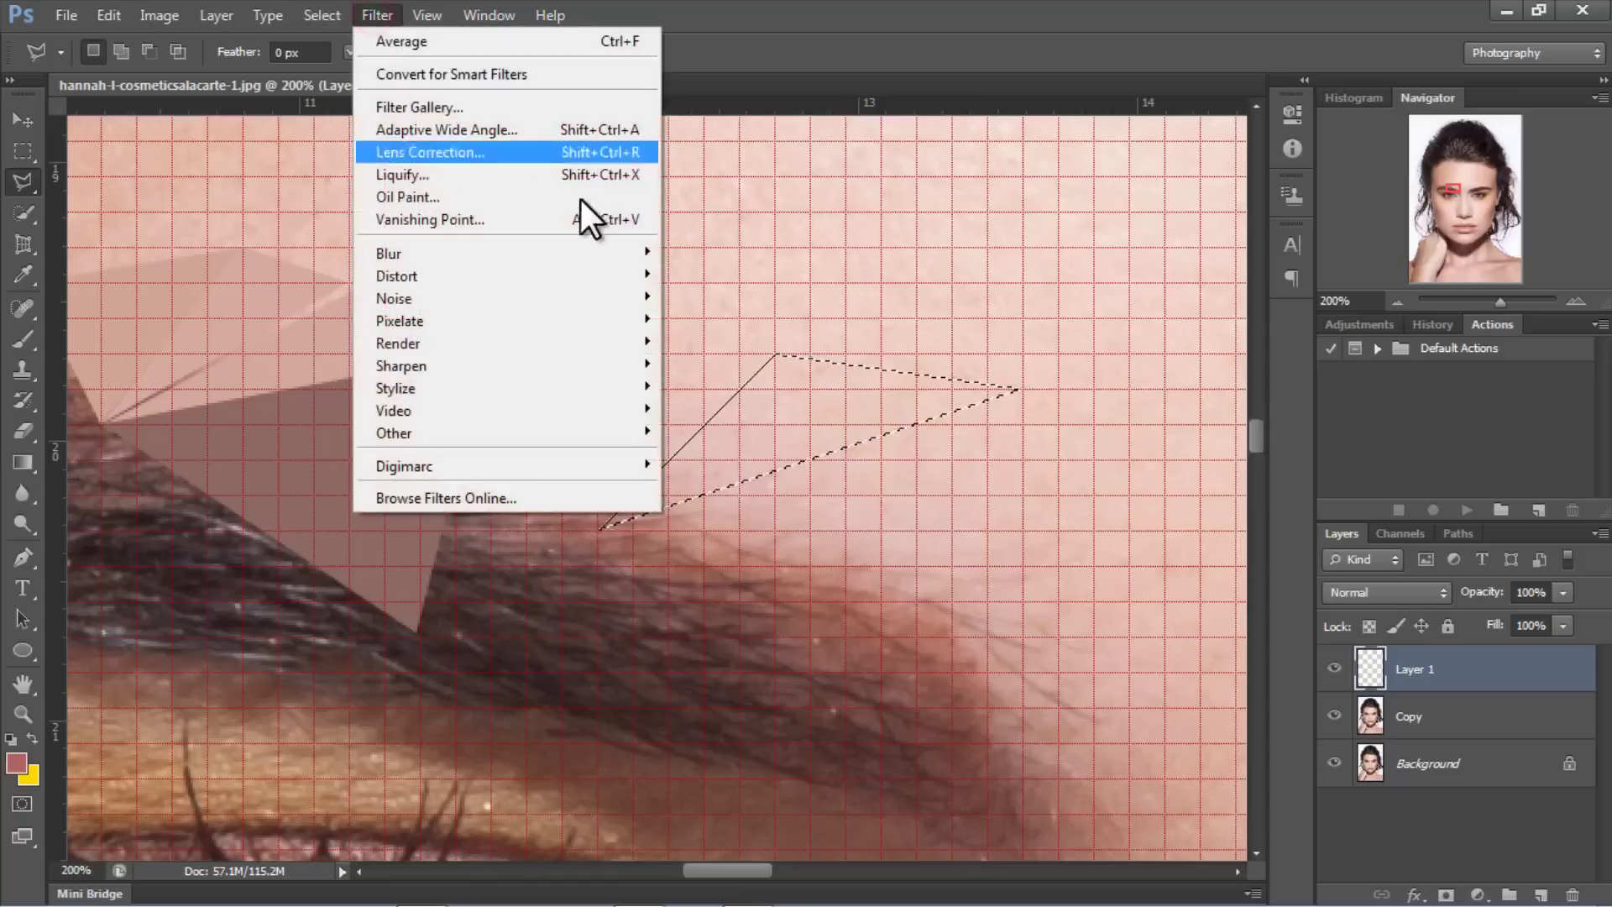
pyautogui.moveTo(583, 253)
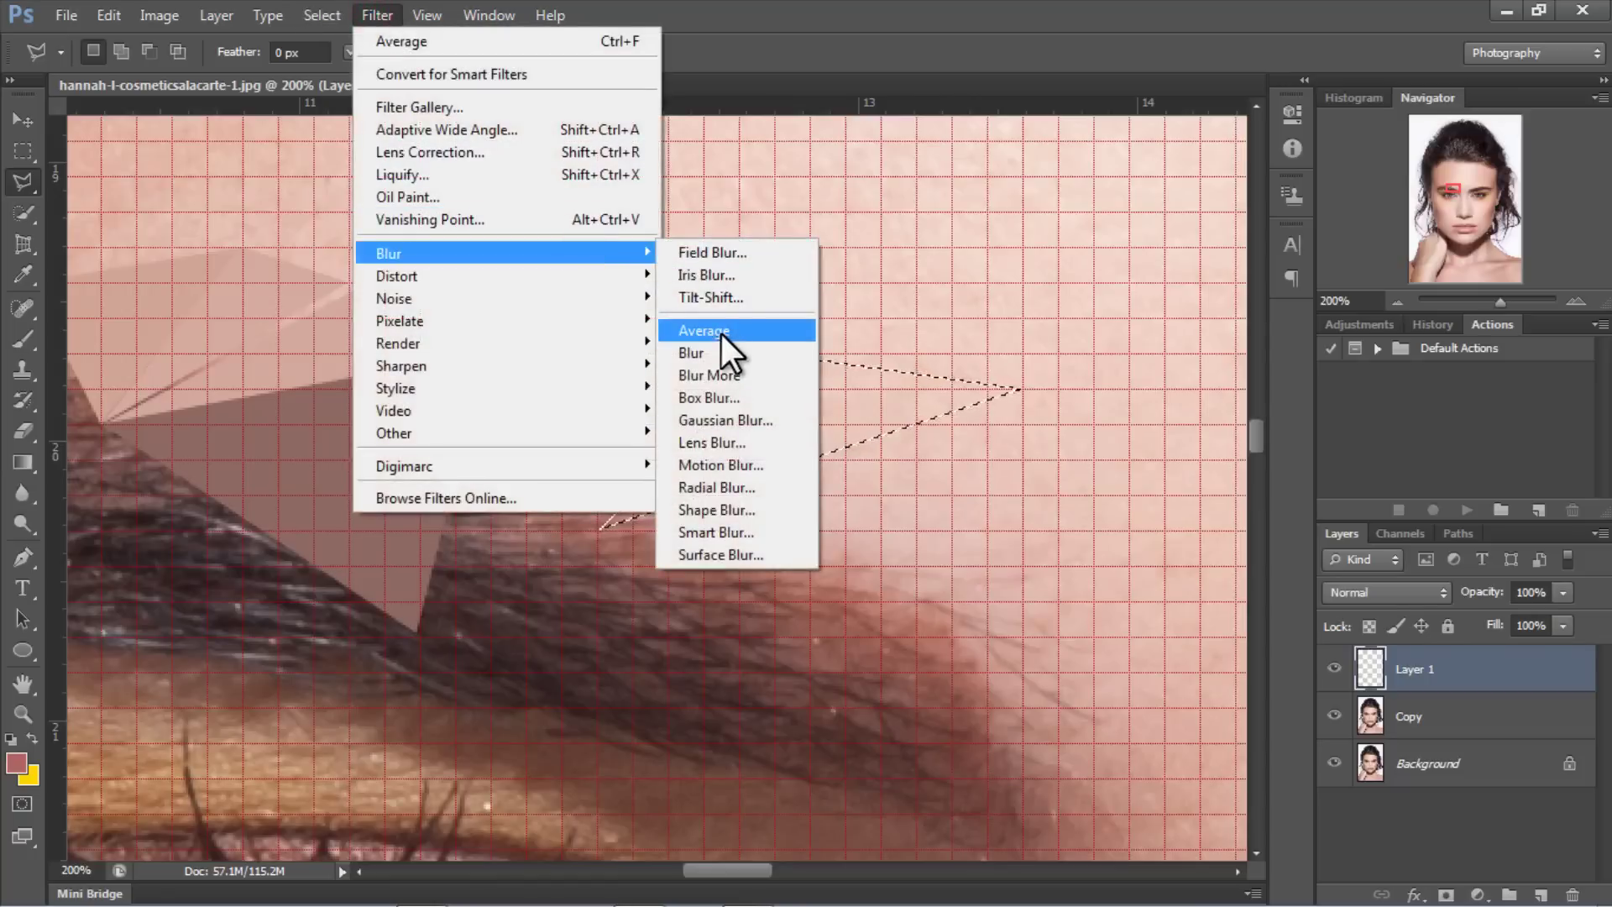
pyautogui.click(720, 332)
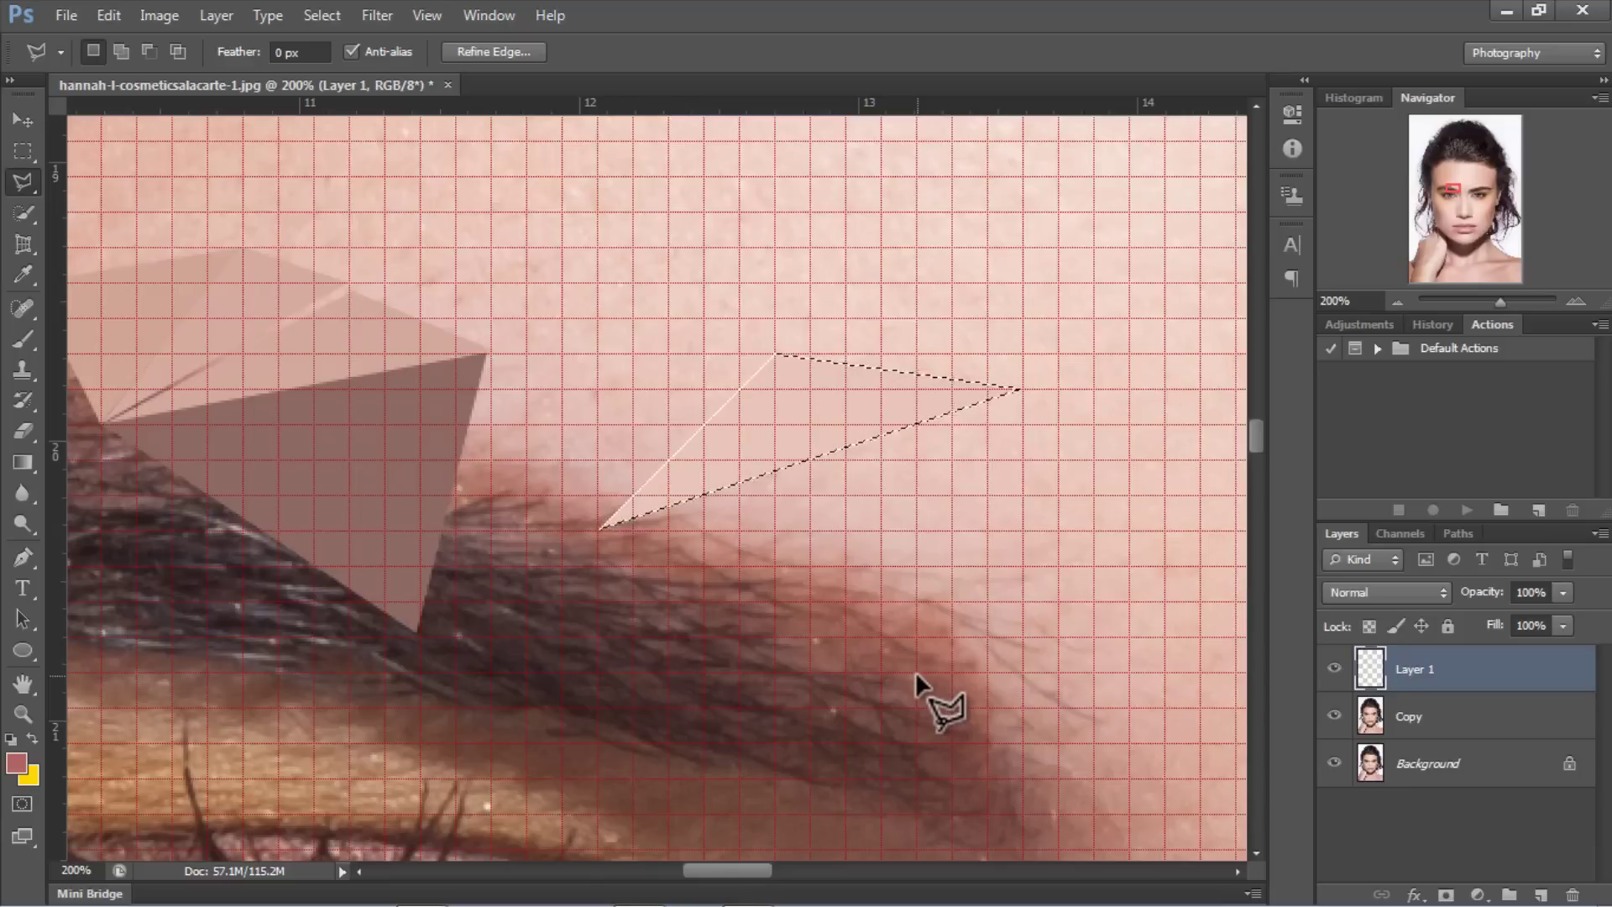
pyautogui.hotkey('ctrl', 'd')
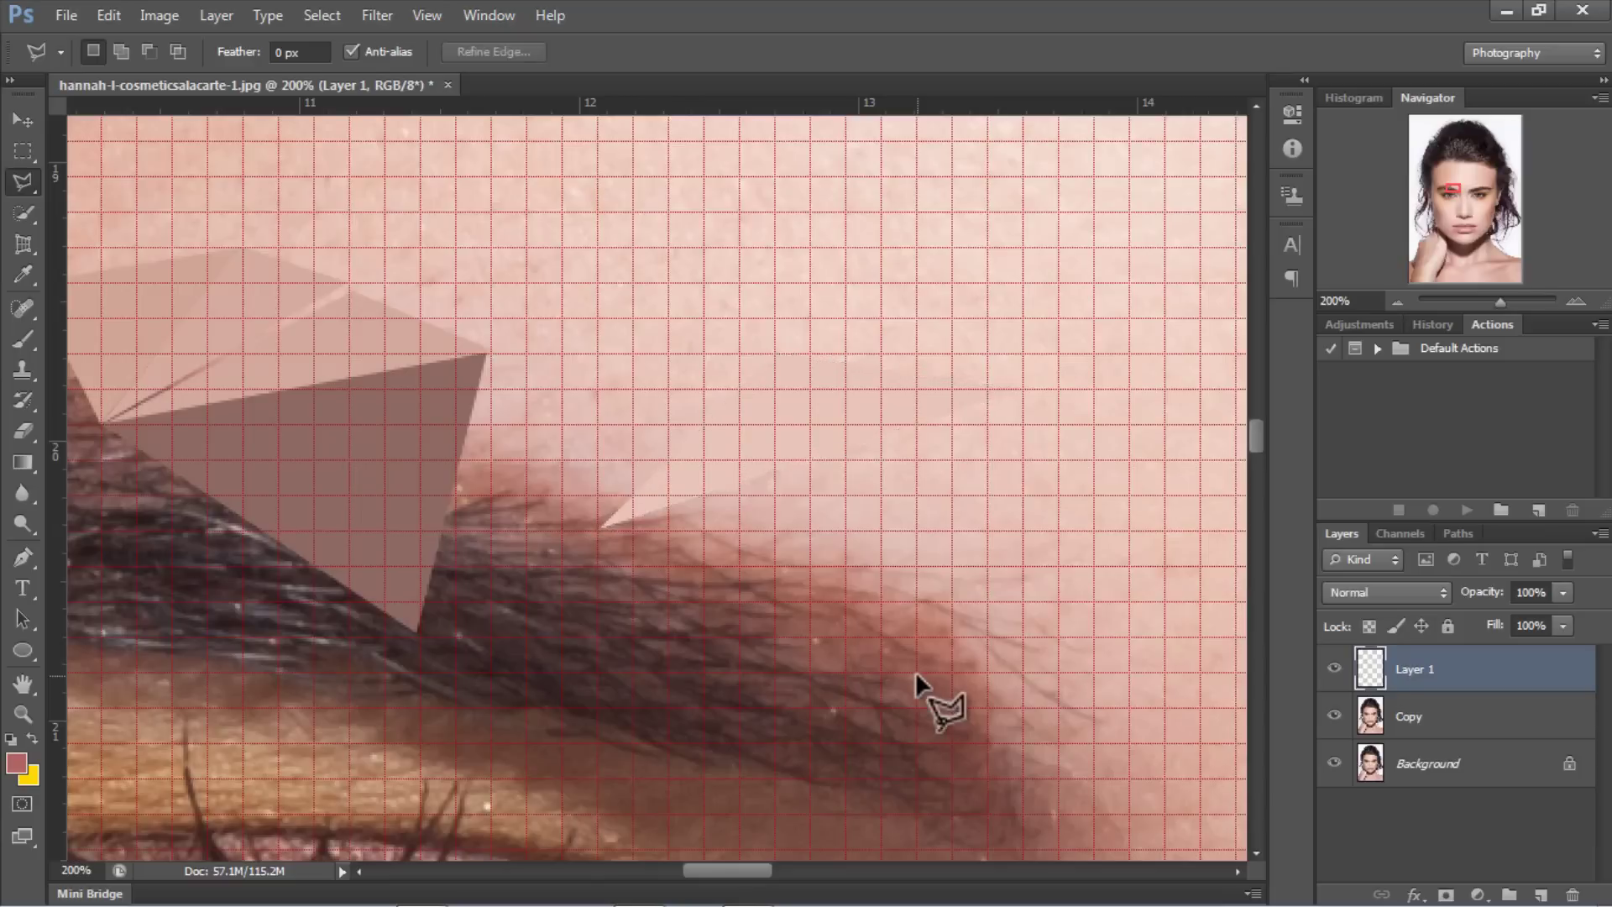
# Step: Examine the whole portrait at 10% and then the averaged triangles along the eyebrow at 100%
pyautogui.click(21, 119)
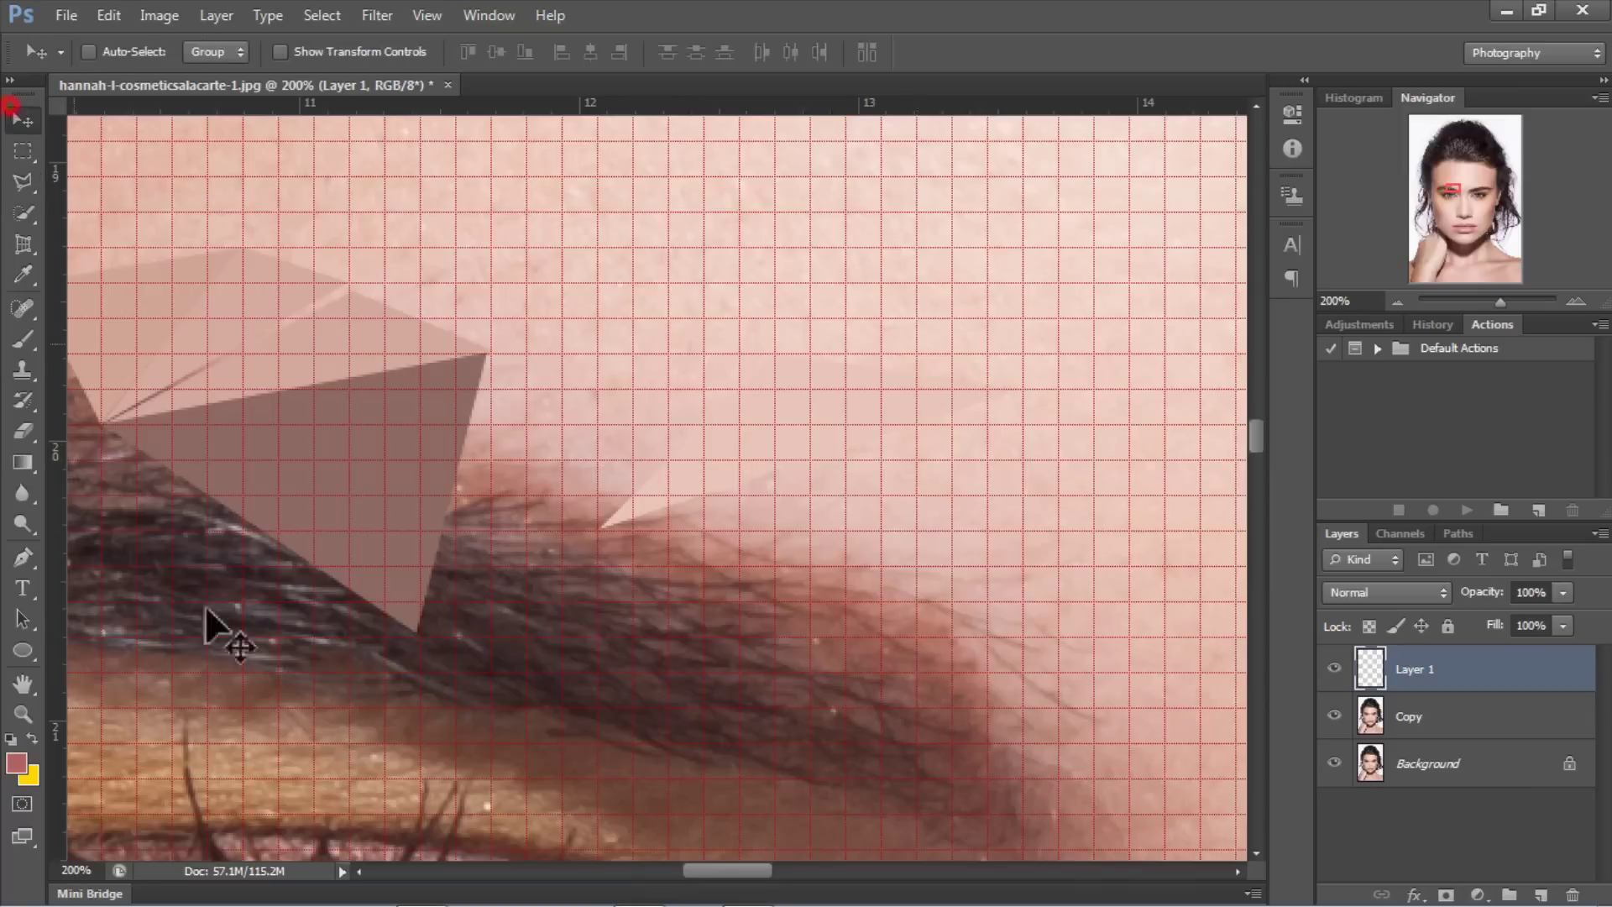
pyautogui.click(78, 869)
pyautogui.write('1')
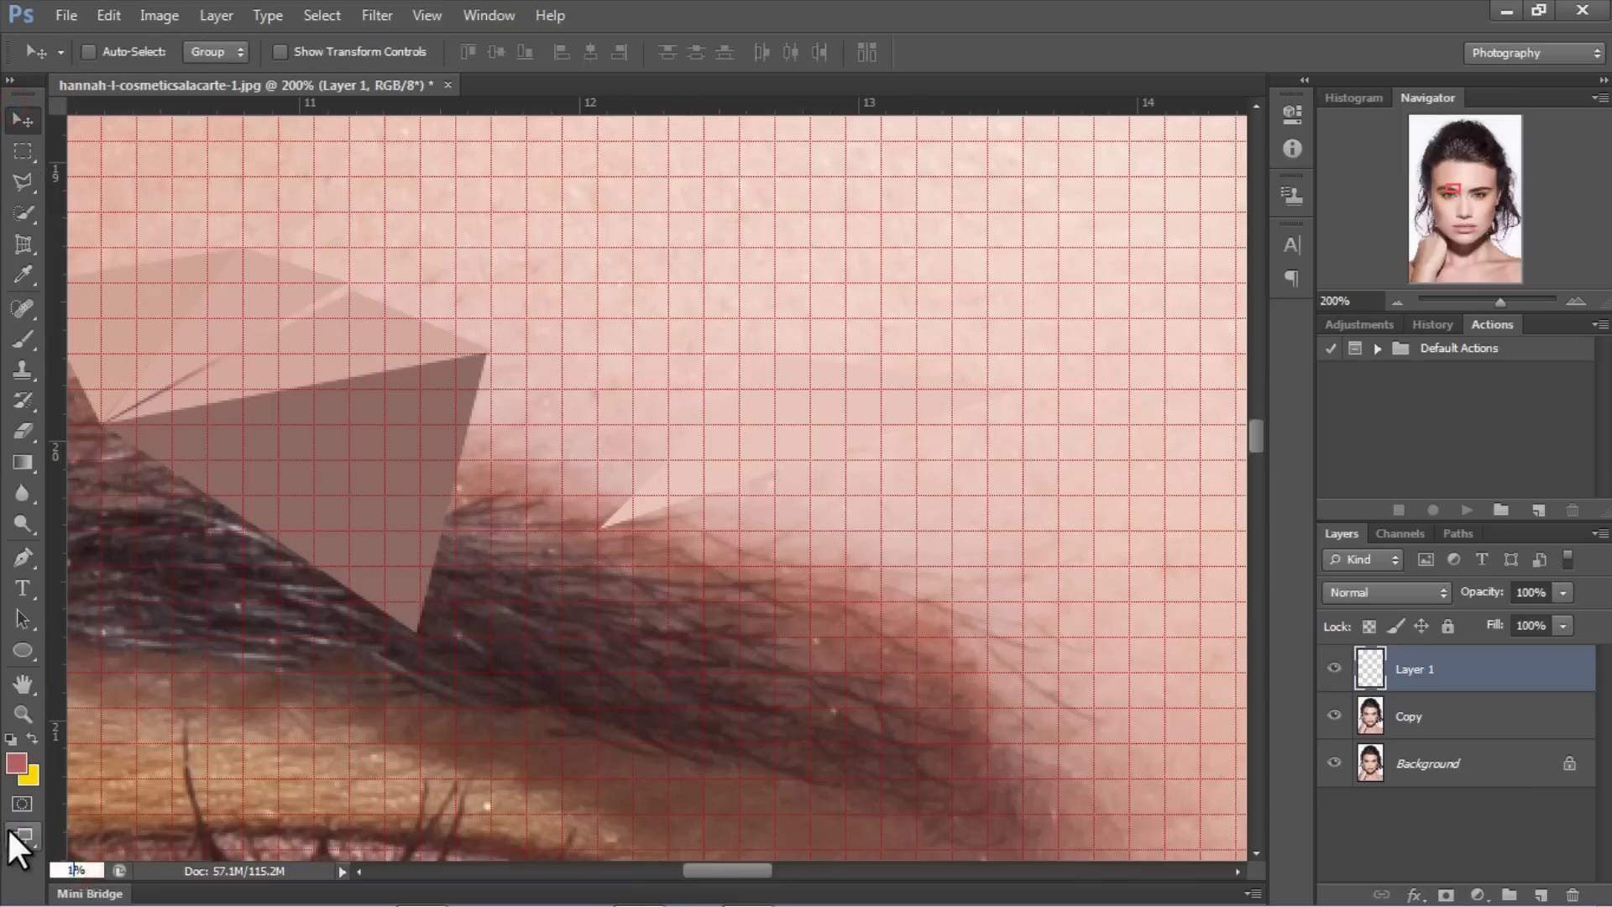
pyautogui.press('Return')
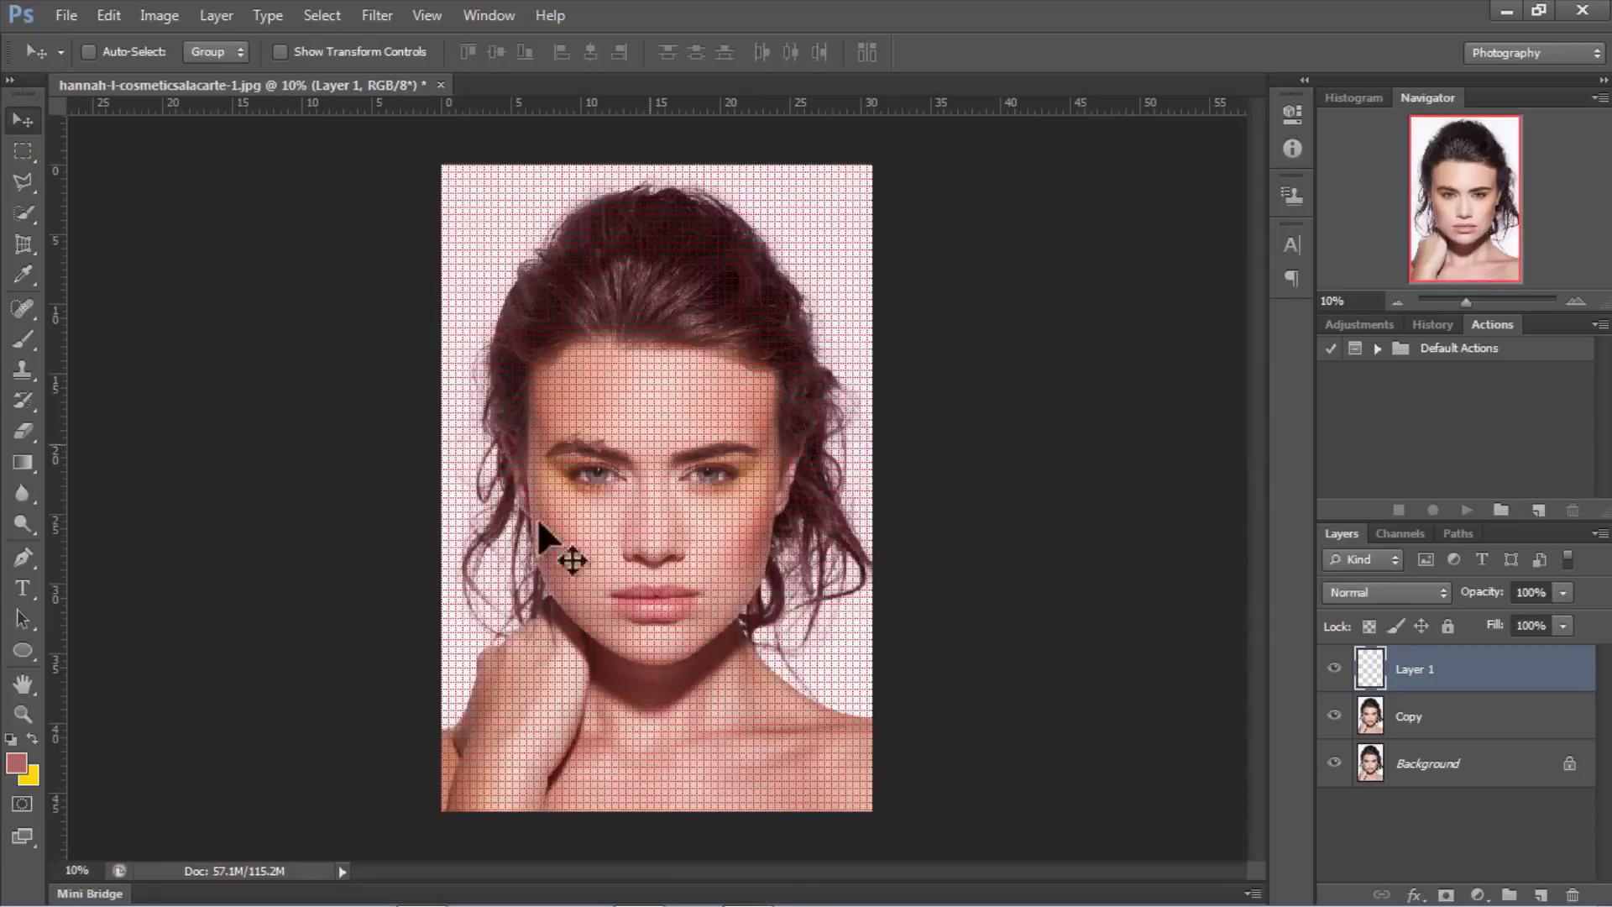
pyautogui.click(1353, 302)
pyautogui.write('100')
pyautogui.press('Return')
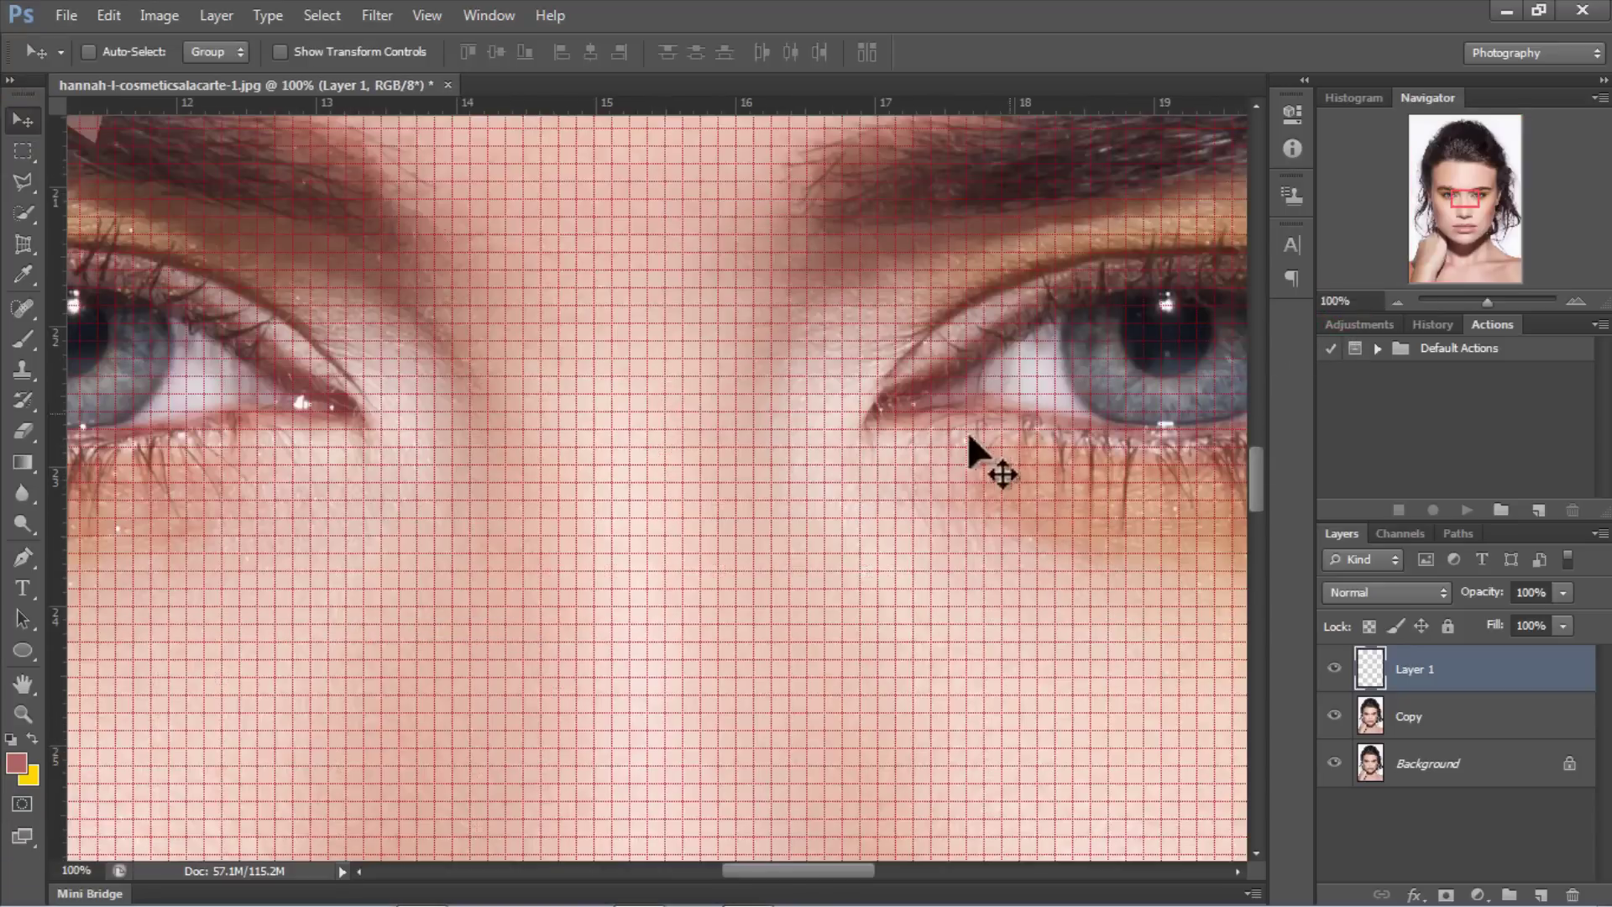
pyautogui.hscroll(-10, 837, 791)
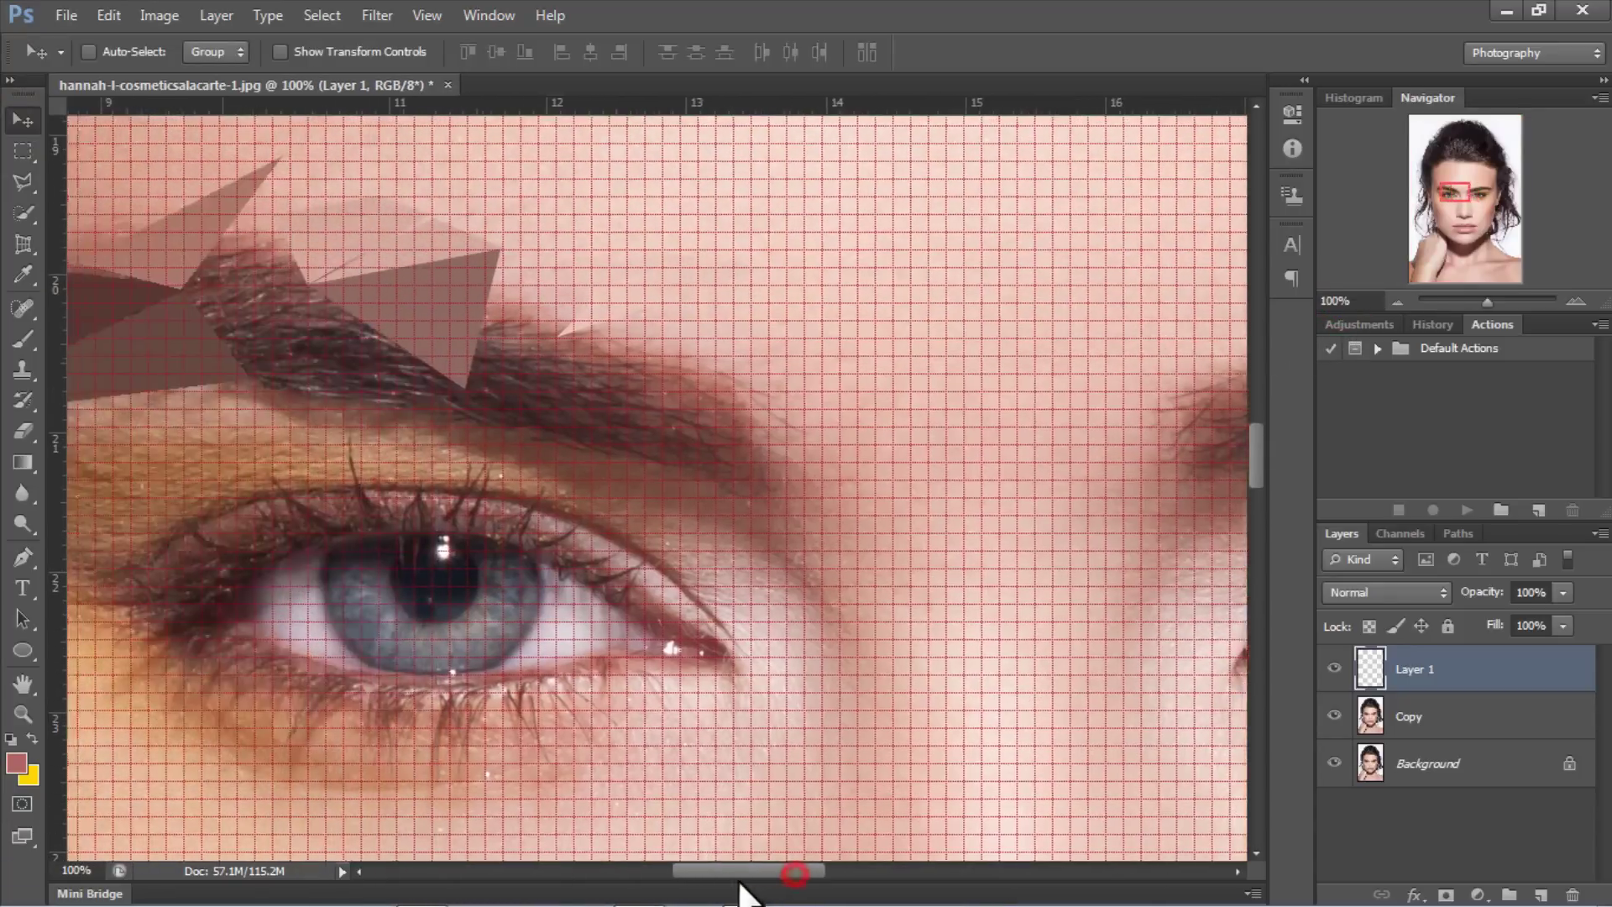
pyautogui.hscroll(5, 744, 874)
pyautogui.scroll(2, 856, 554)
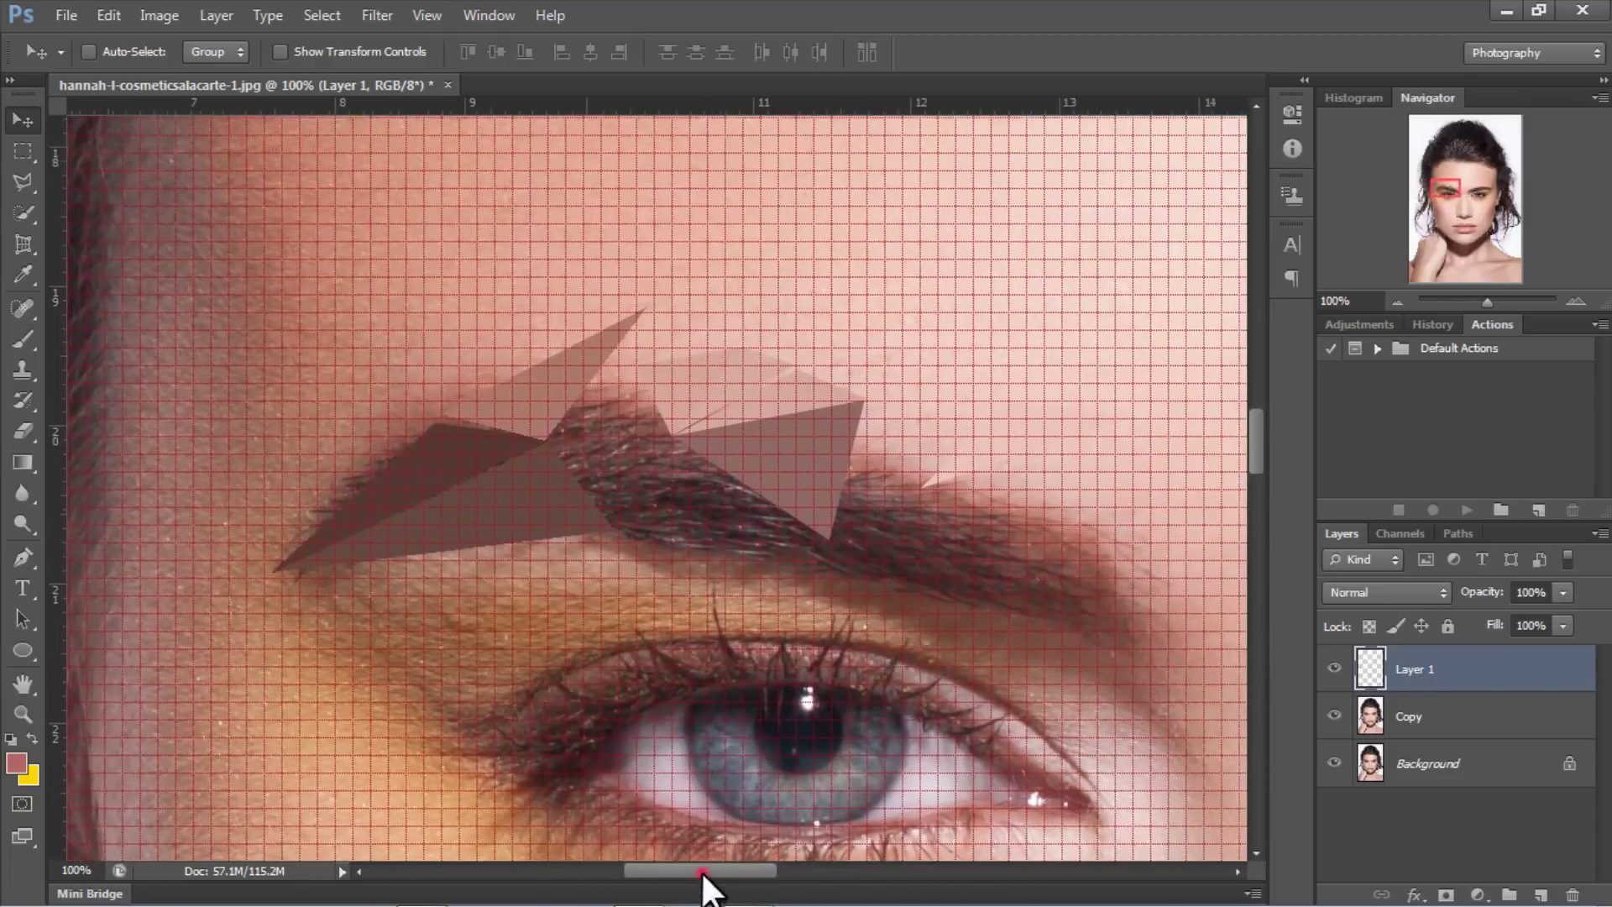
pyautogui.moveTo(703, 873); pyautogui.dragTo(713, 874)
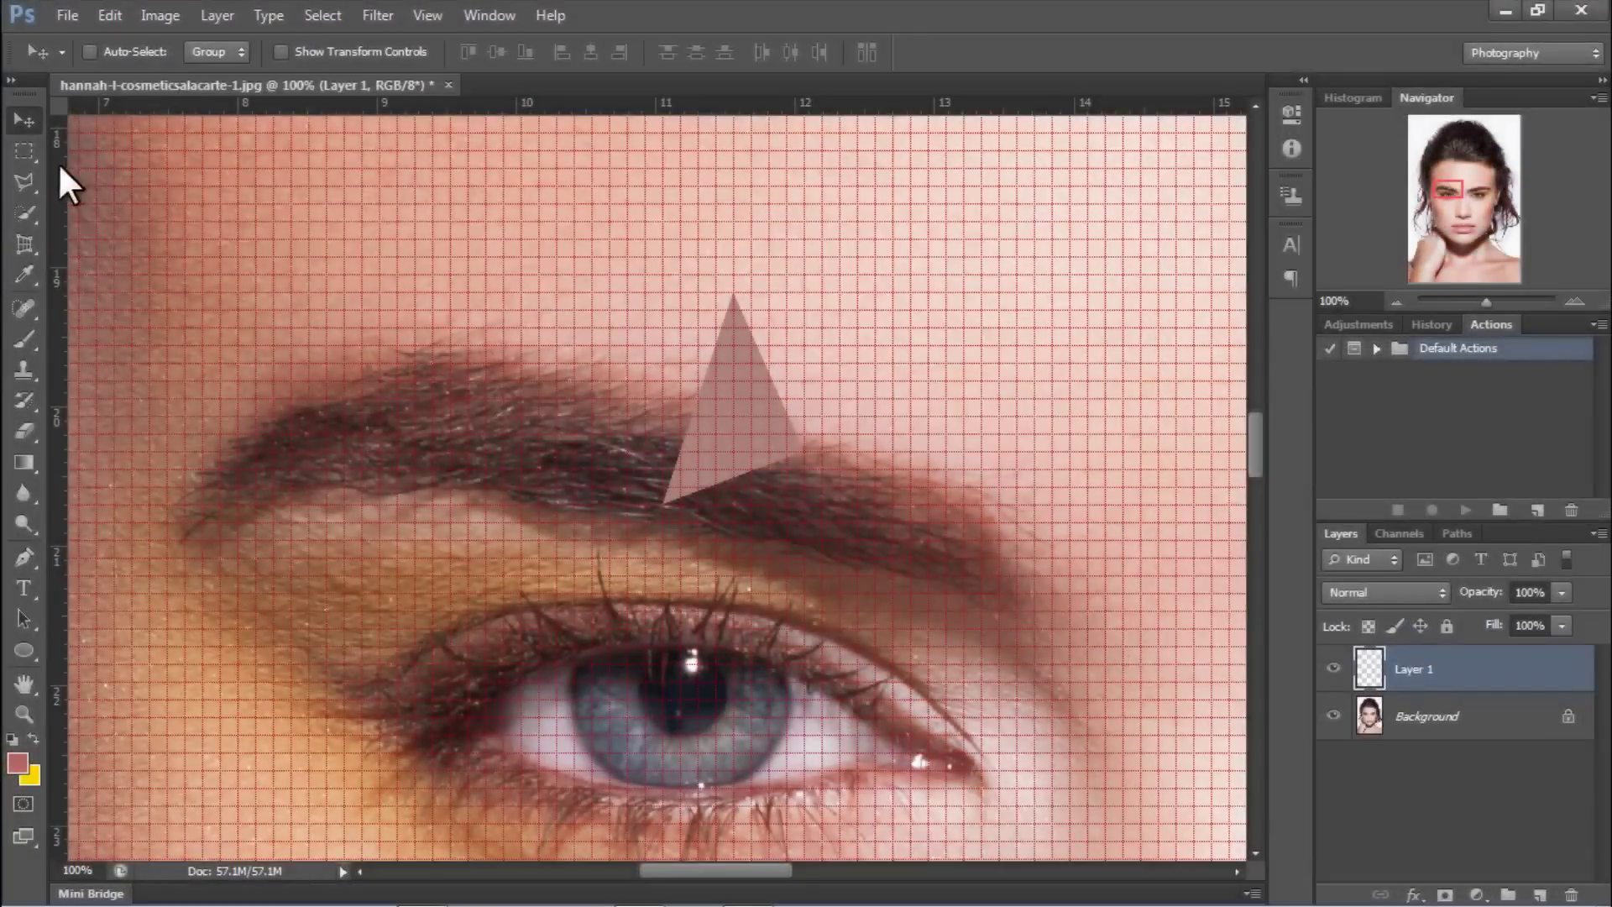
# Step: Activate the Polygonal Lasso and create a new action set named "GE polygone"
pyautogui.click(18, 173)
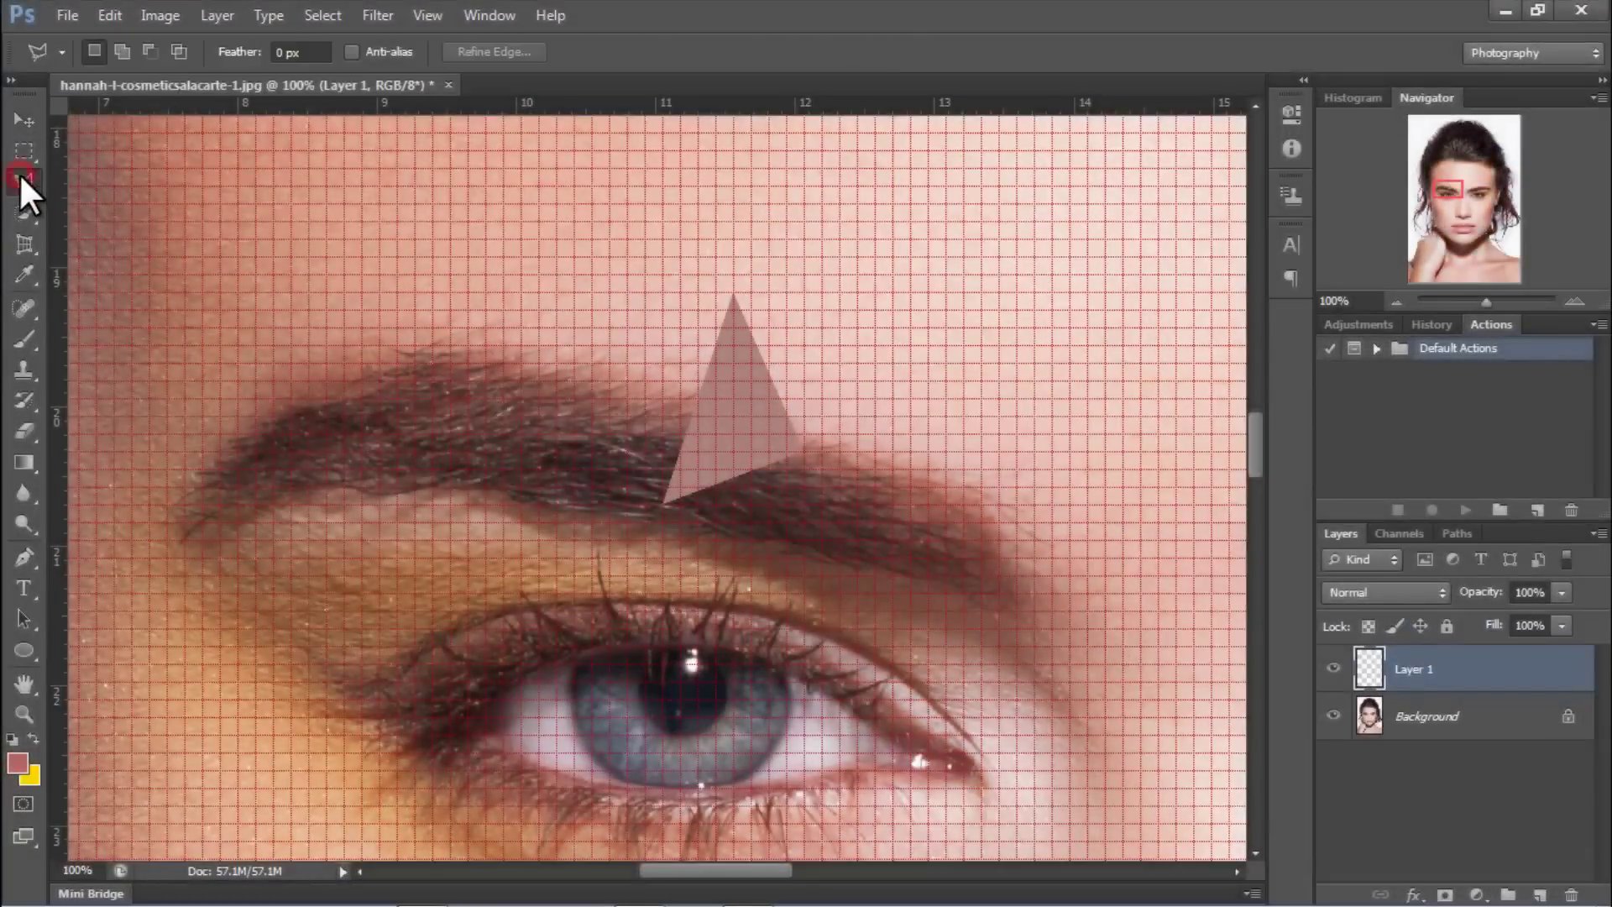
pyautogui.click(491, 16)
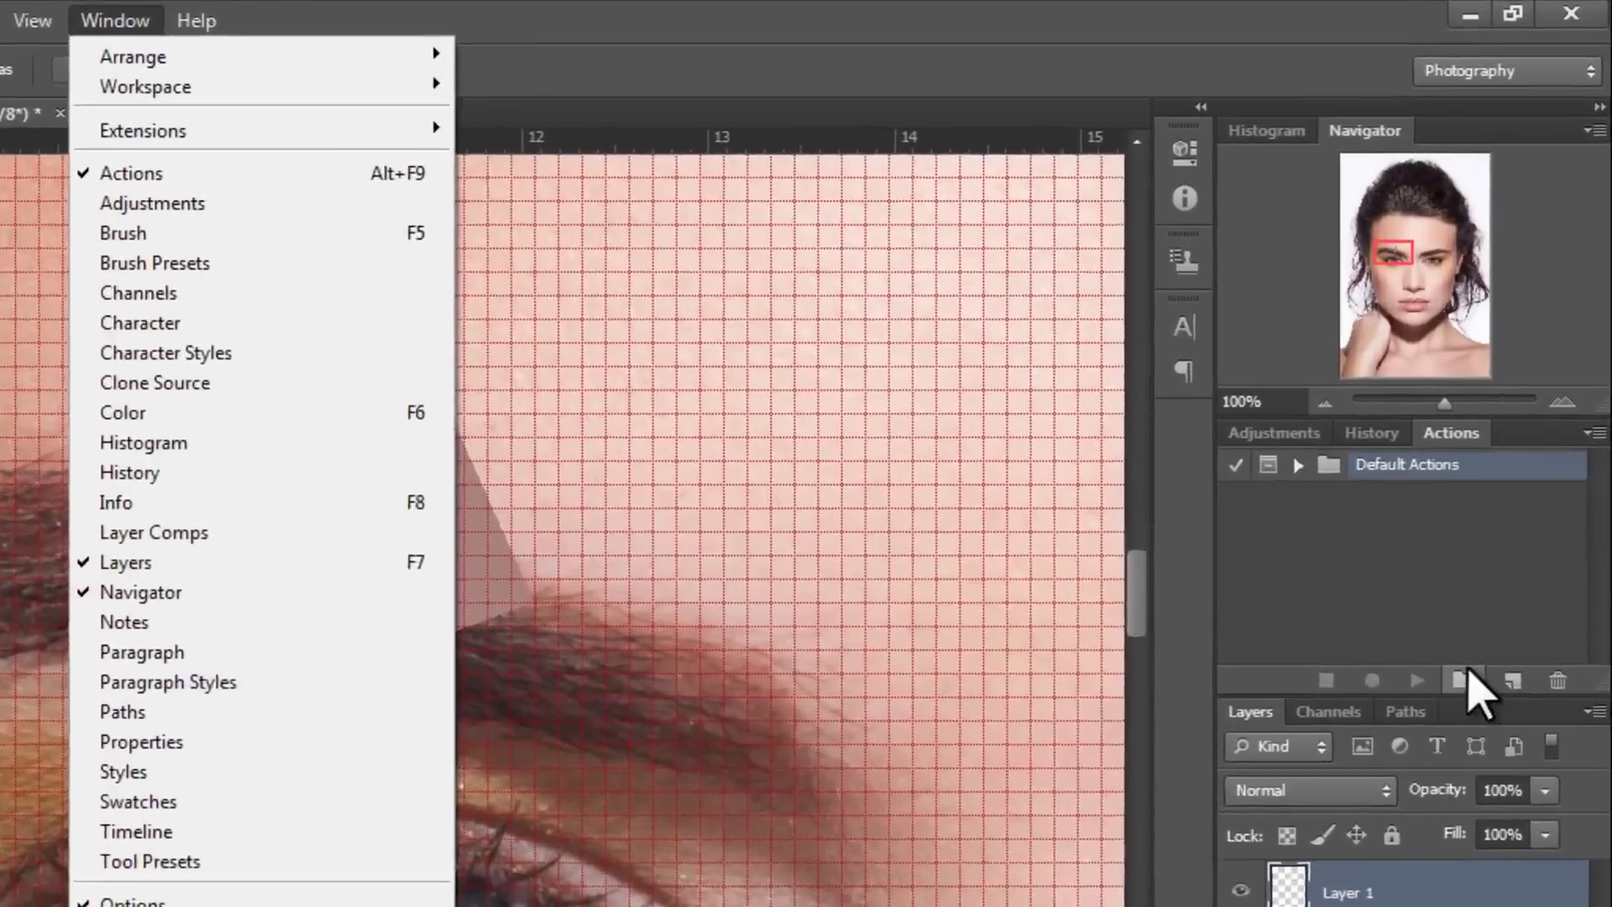
pyautogui.click(1500, 509)
pyautogui.write('G')
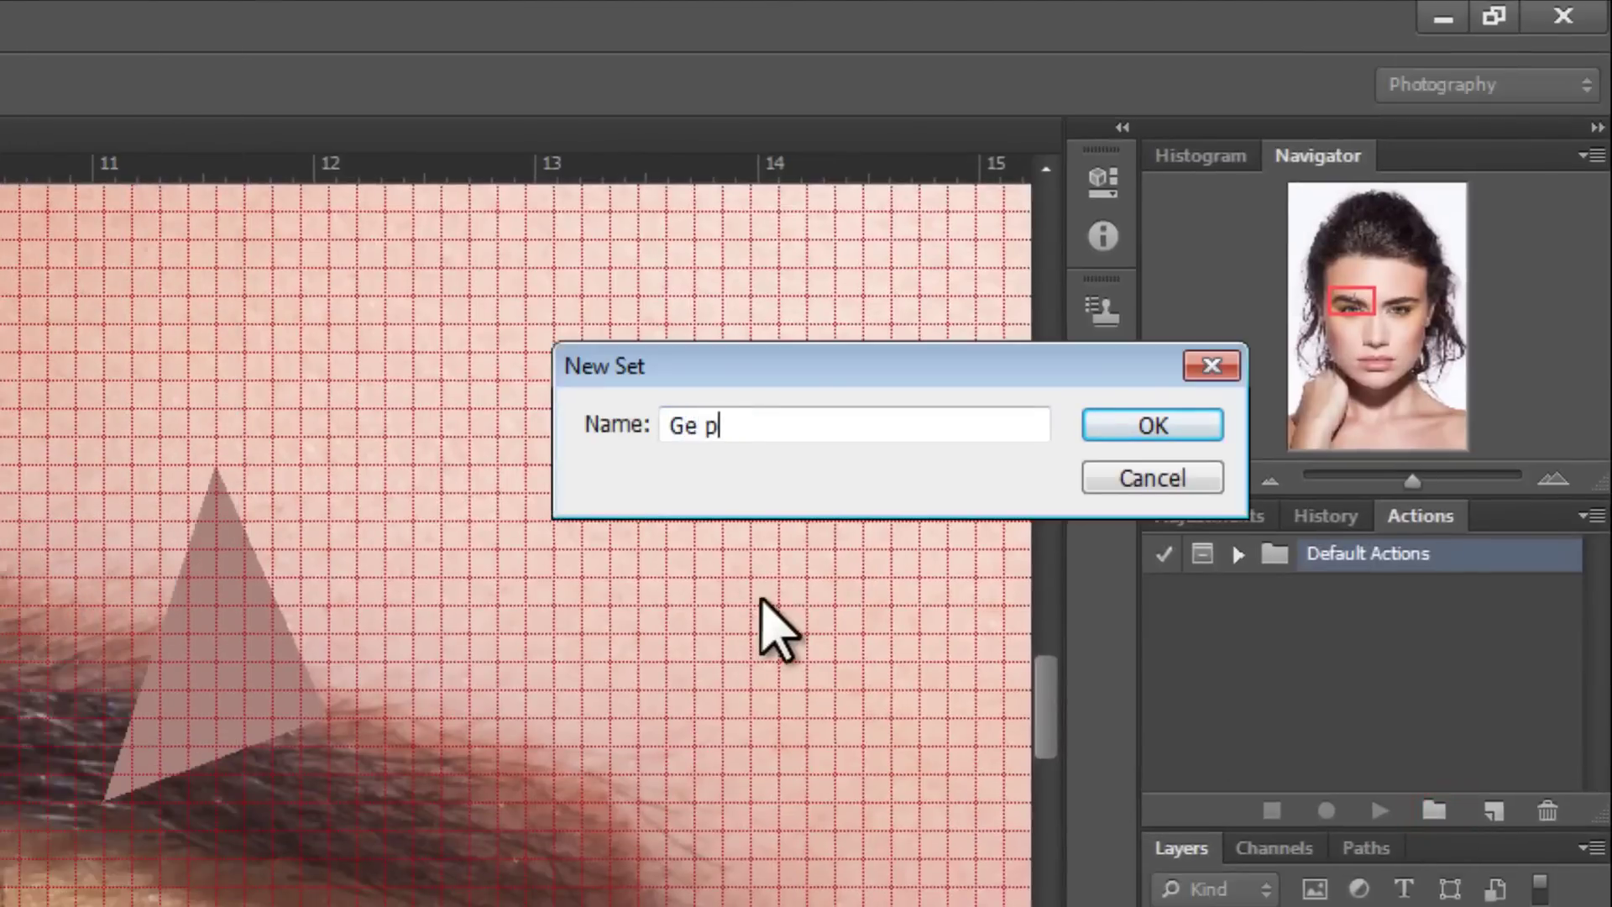
pyautogui.write('E polygone')
pyautogui.press('Return')
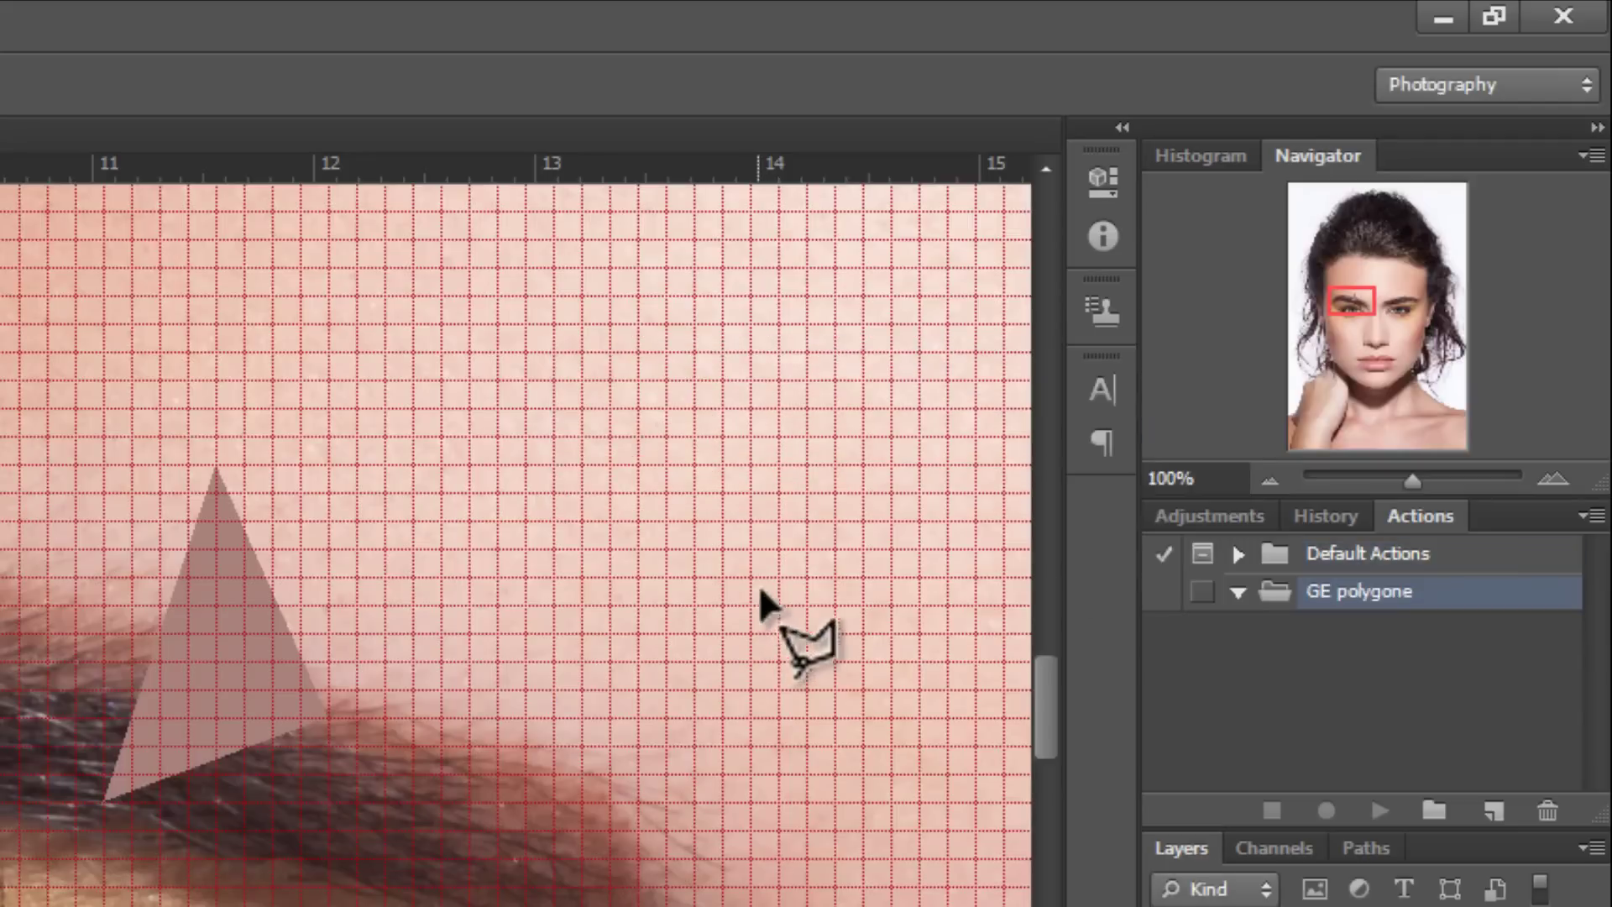
# Step: Create an action named "create a new polygone" in the GE polygone set and stop its recording
pyautogui.click(1477, 805)
pyautogui.write('create a new polygone')
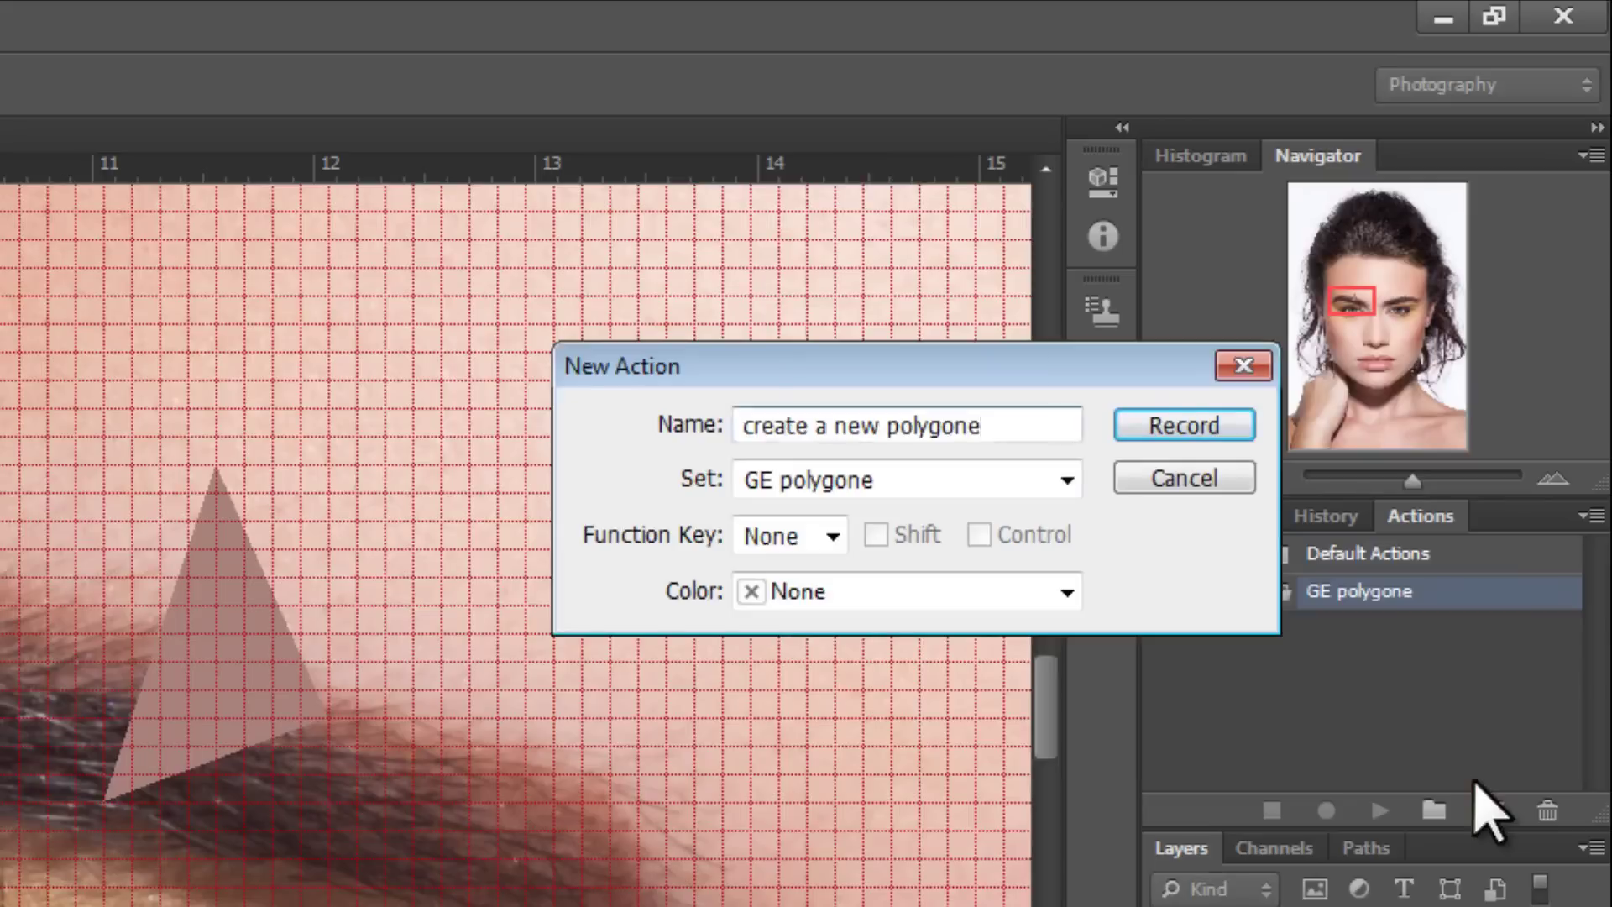
pyautogui.press('Return')
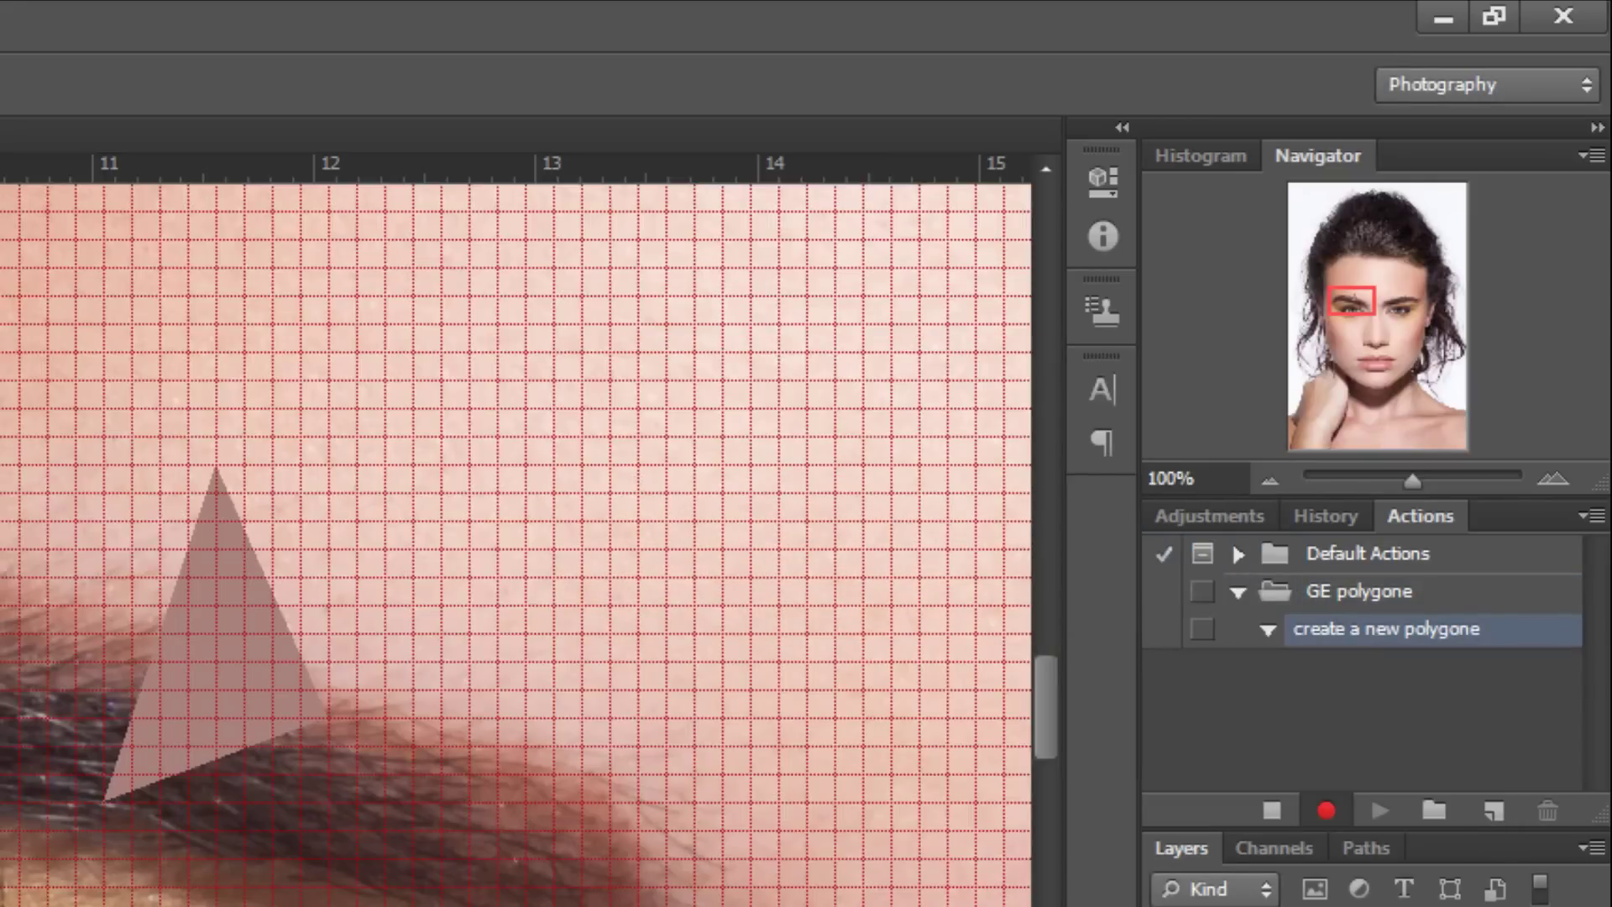
pyautogui.click(1266, 811)
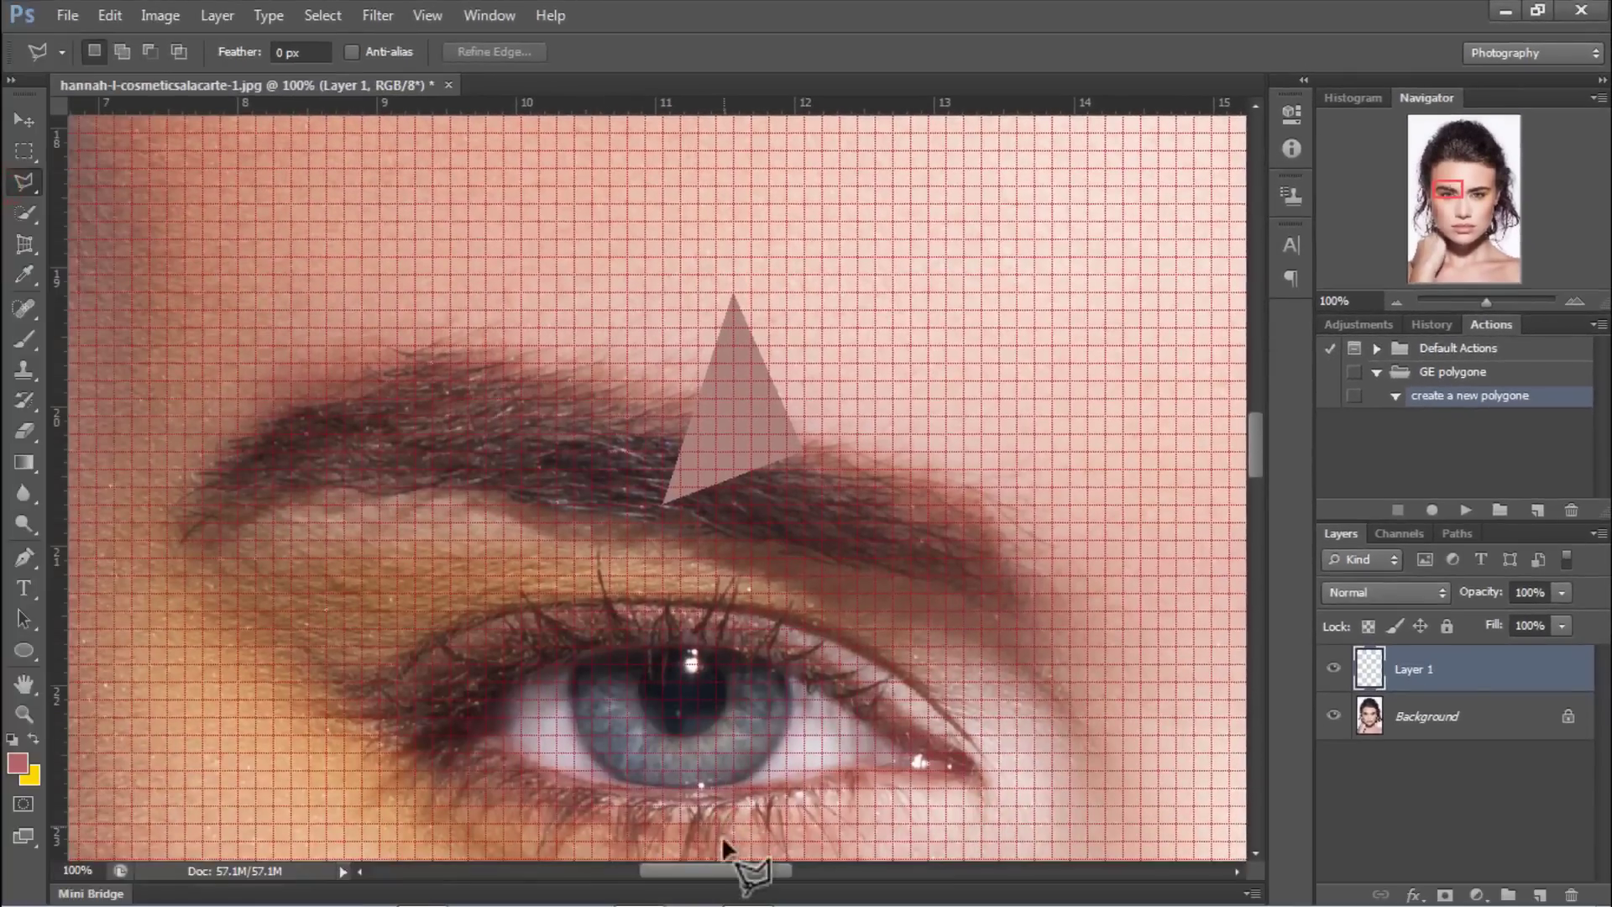
# Step: Select a grid-snapped triangle with the Polygonal Lasso from the lower eyelid up across the inner end of the eyebrow
pyautogui.moveTo(718, 869); pyautogui.dragTo(731, 871)
pyautogui.click(680, 788)
pyautogui.click(822, 435)
pyautogui.click(963, 556)
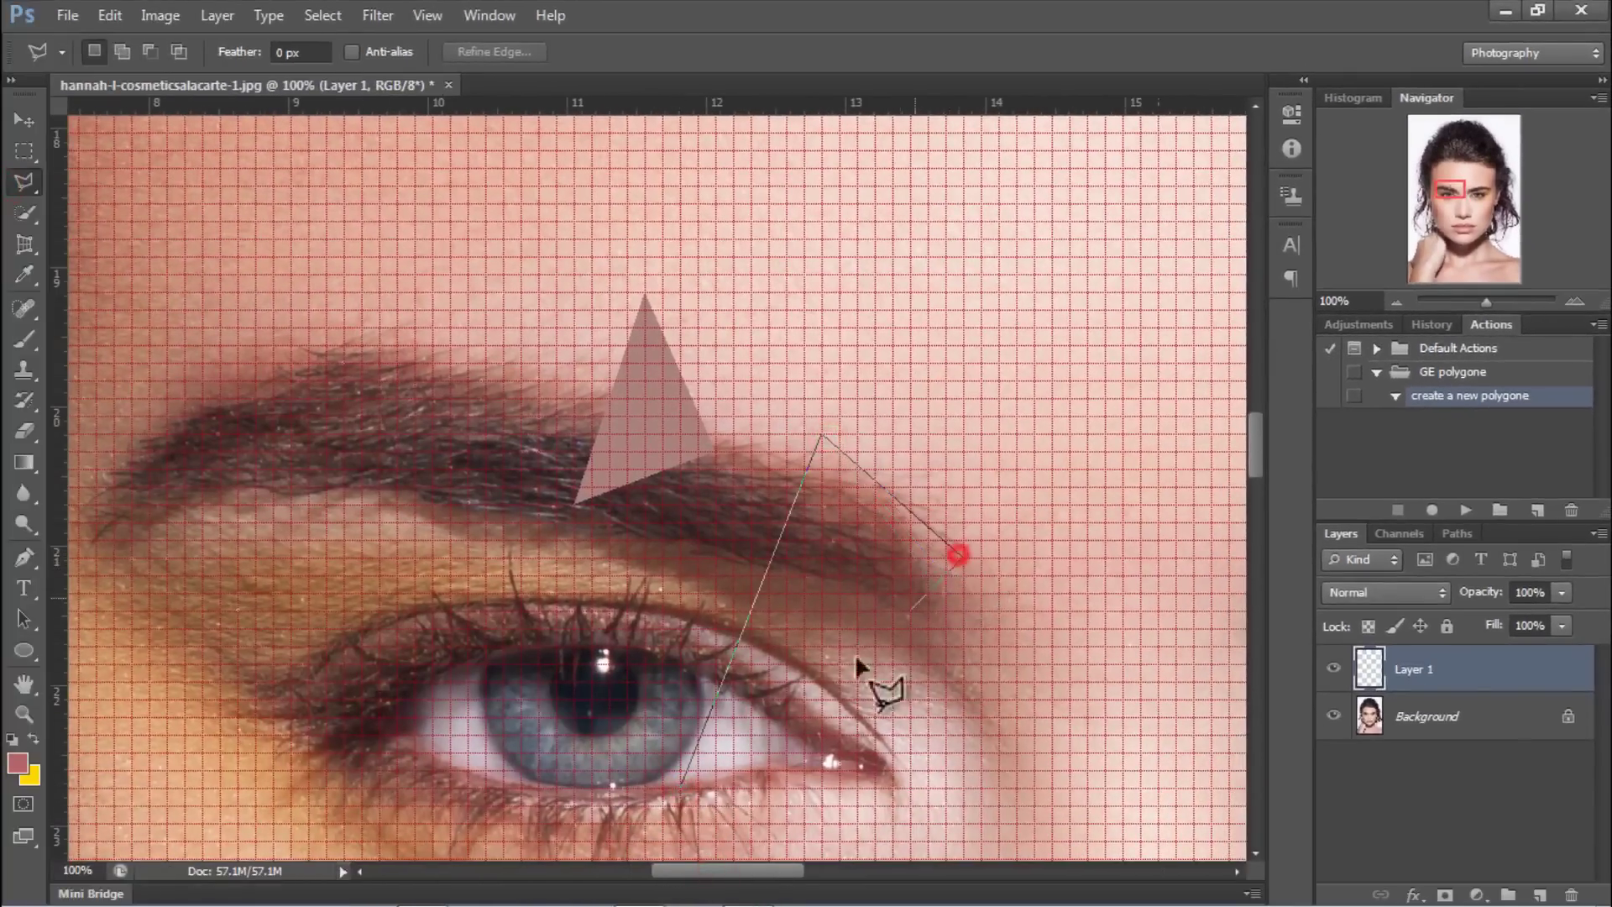
pyautogui.click(727, 756)
pyautogui.click(681, 786)
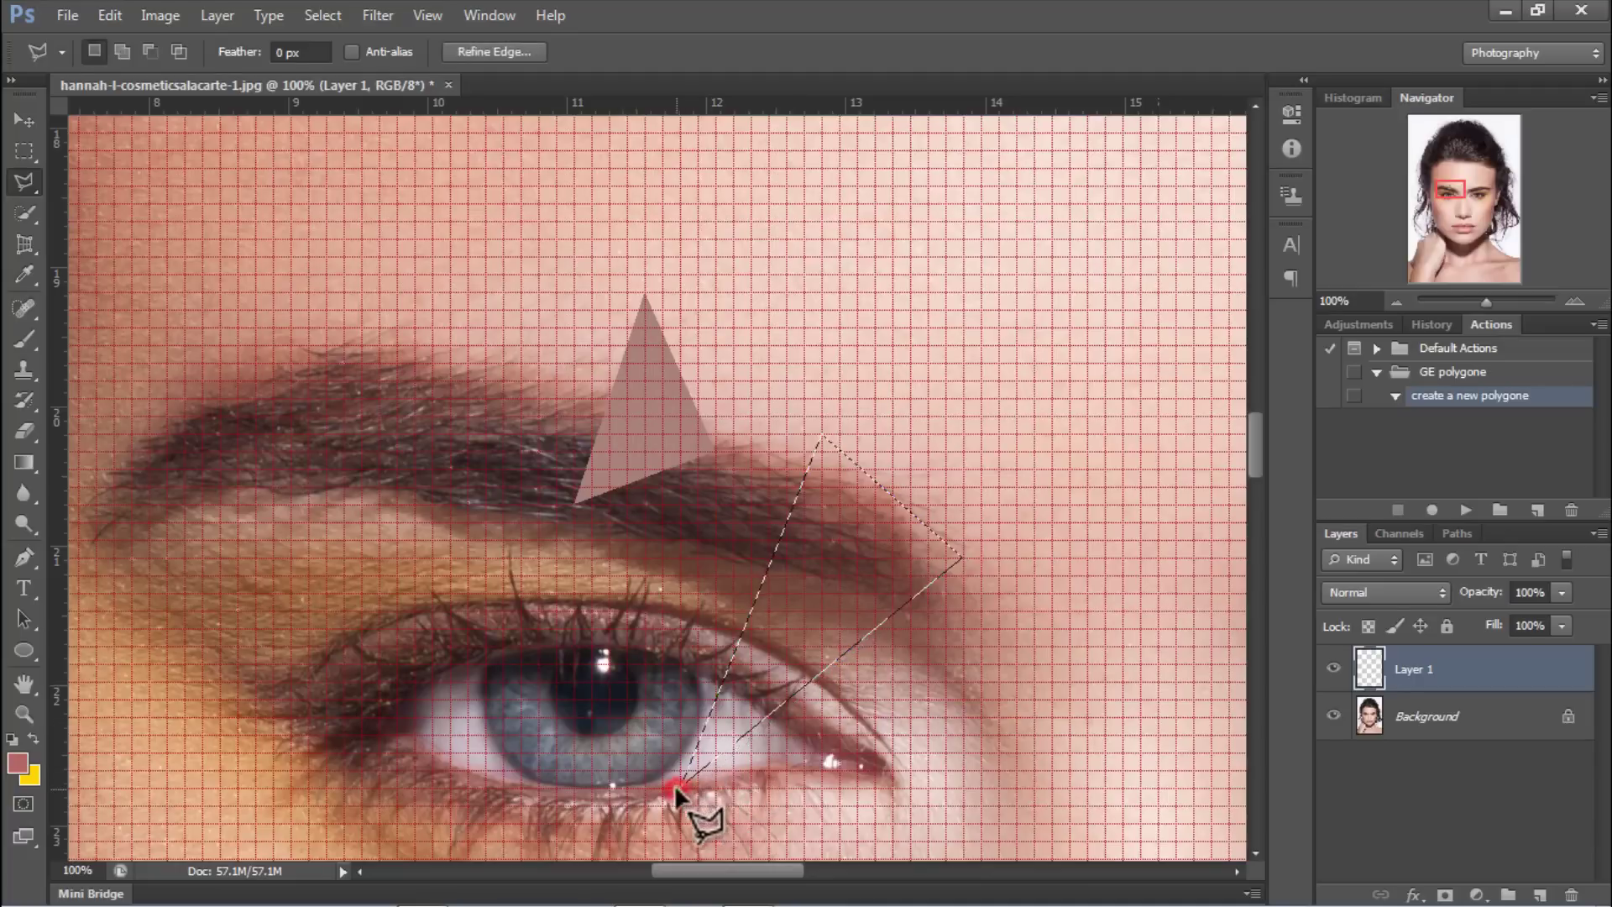
# Step: Start recording the action, copy the triangle from the Background layer to a new layer, and name that layer "polygone"
pyautogui.click(1434, 512)
pyautogui.click(1500, 722)
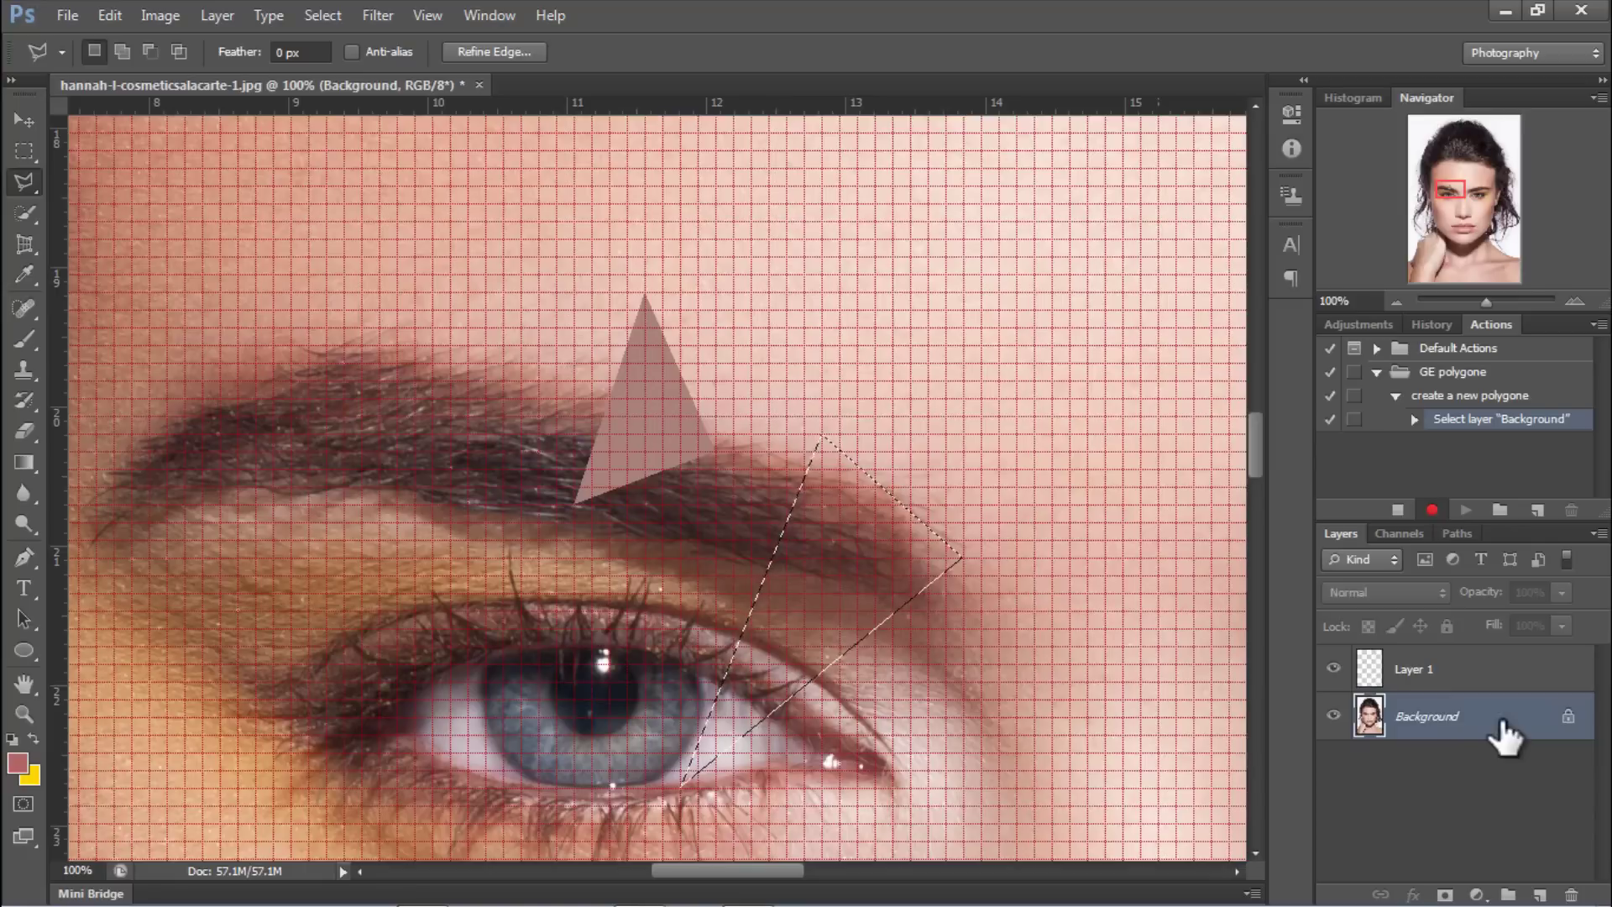
pyautogui.hotkey('ctrl', 'j')
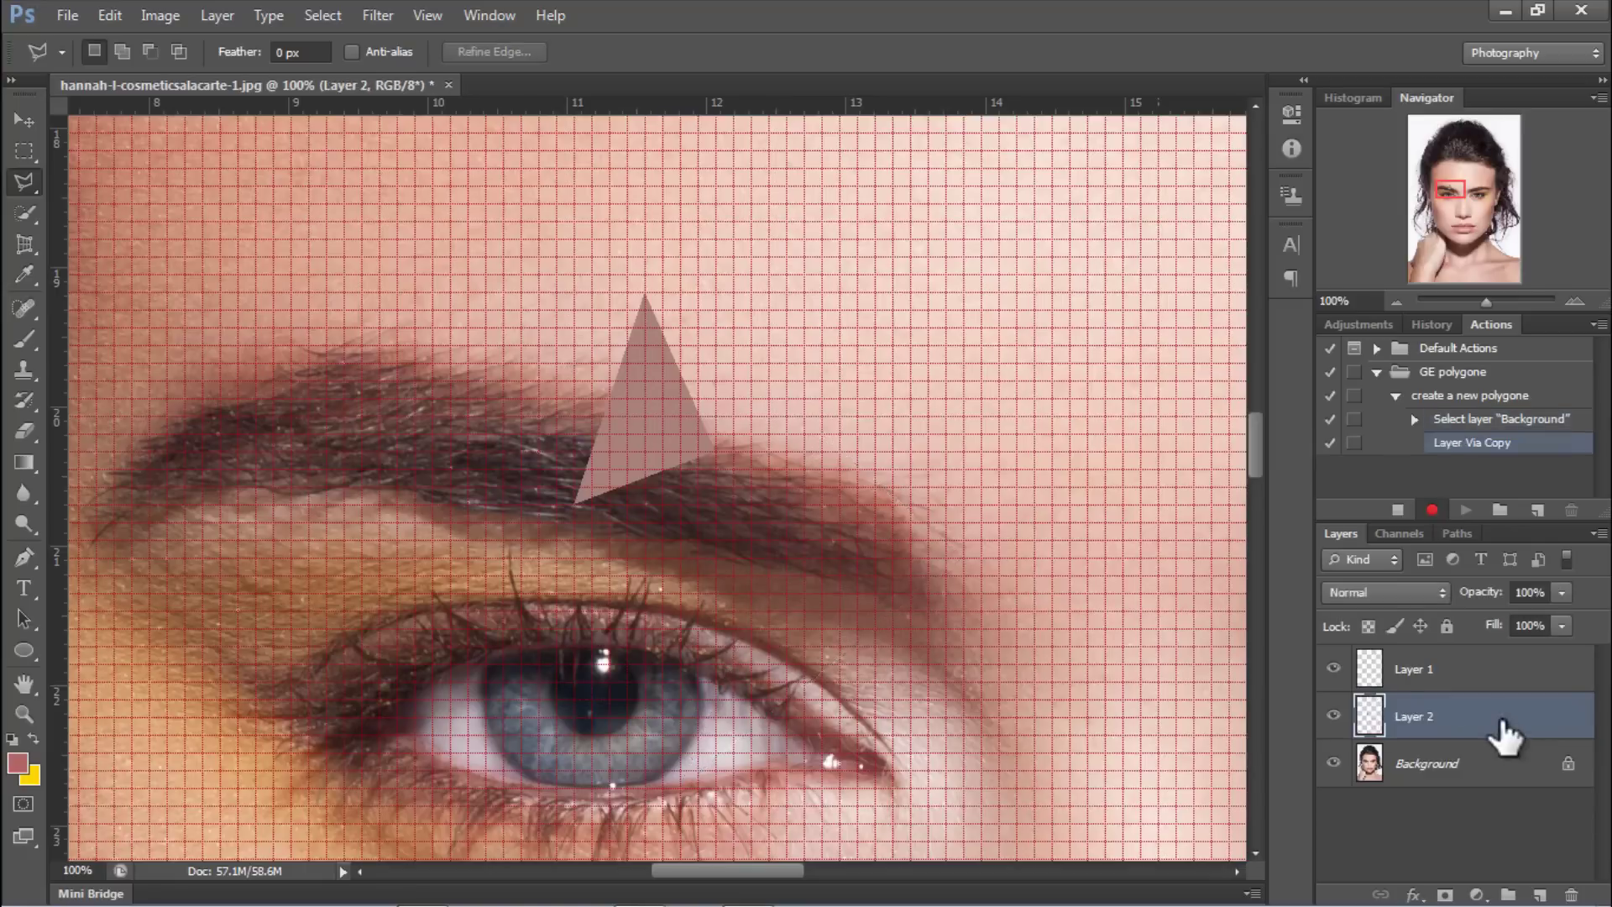
pyautogui.doubleClick(1421, 717)
pyautogui.write('polygone')
pyautogui.press('Return')
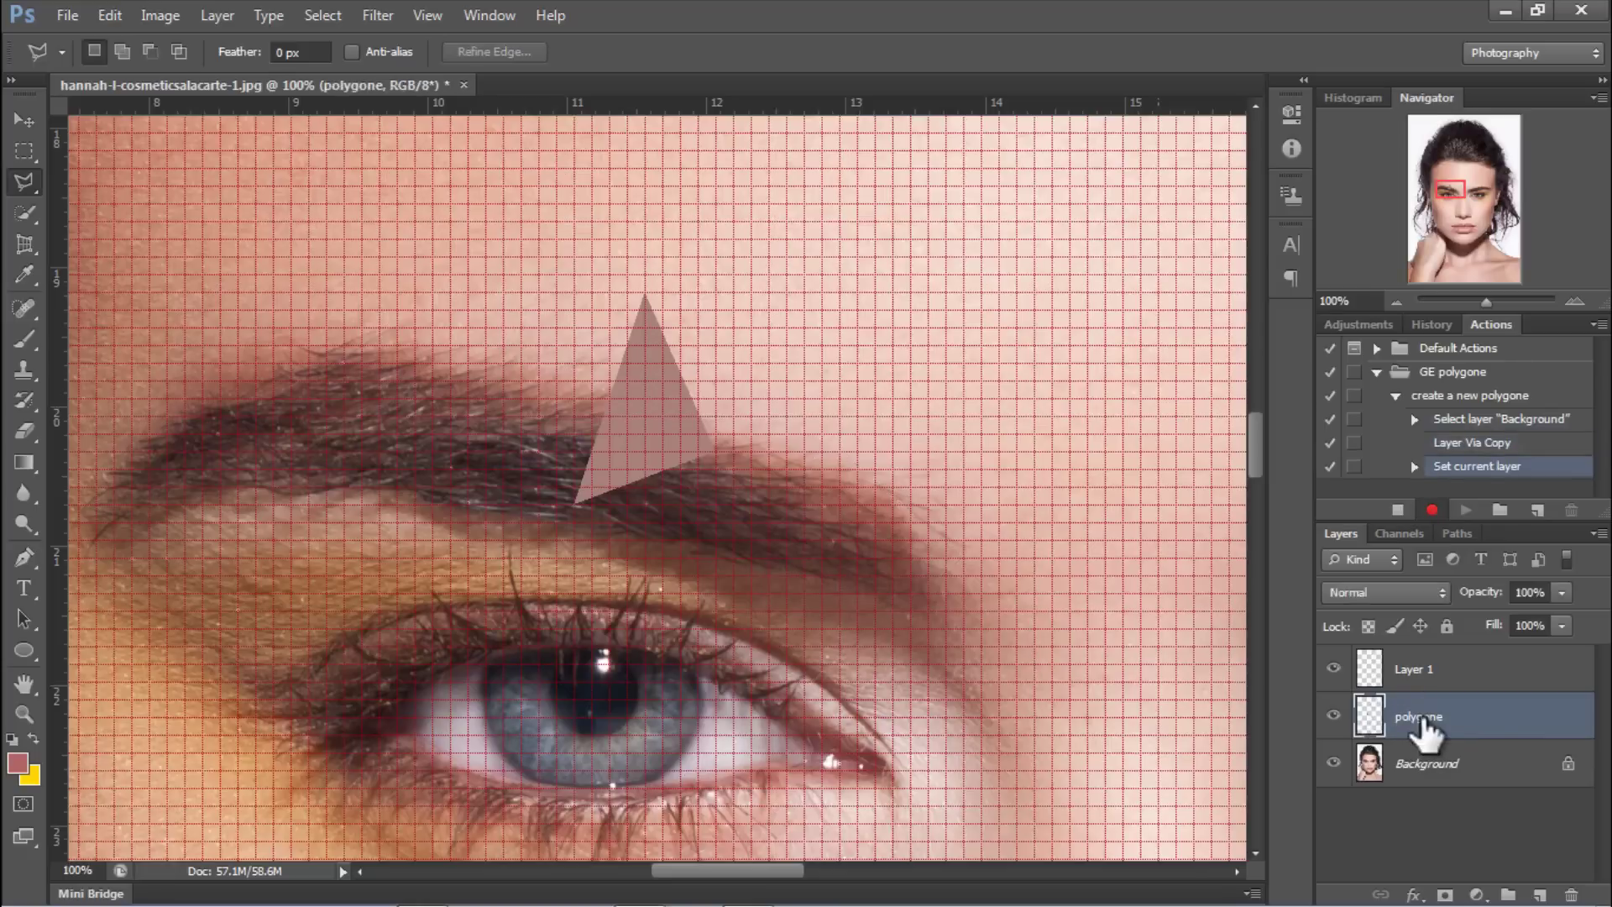
# Step: Load the polygone layer's outline as a selection, apply Average blur, deselect, and stop recording the action
pyautogui.moveTo(1368, 718); pyautogui.dragTo(1370, 720)
pyautogui.keyDown('ctrl'); pyautogui.click(1368, 713); pyautogui.keyUp('ctrl')
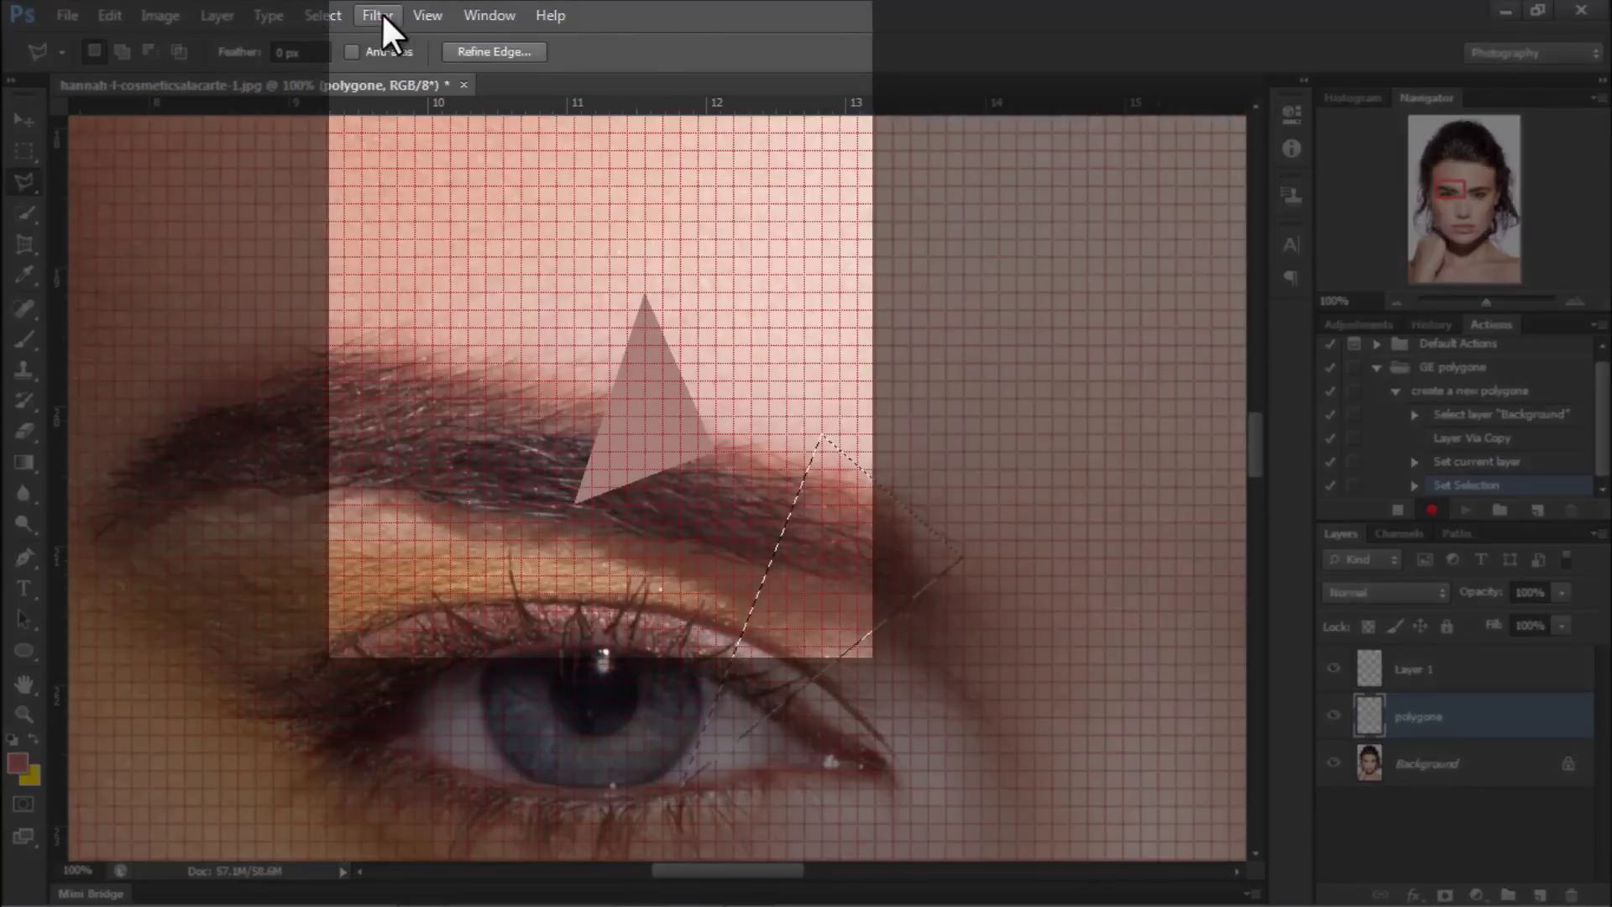
pyautogui.click(379, 13)
pyautogui.moveTo(461, 256)
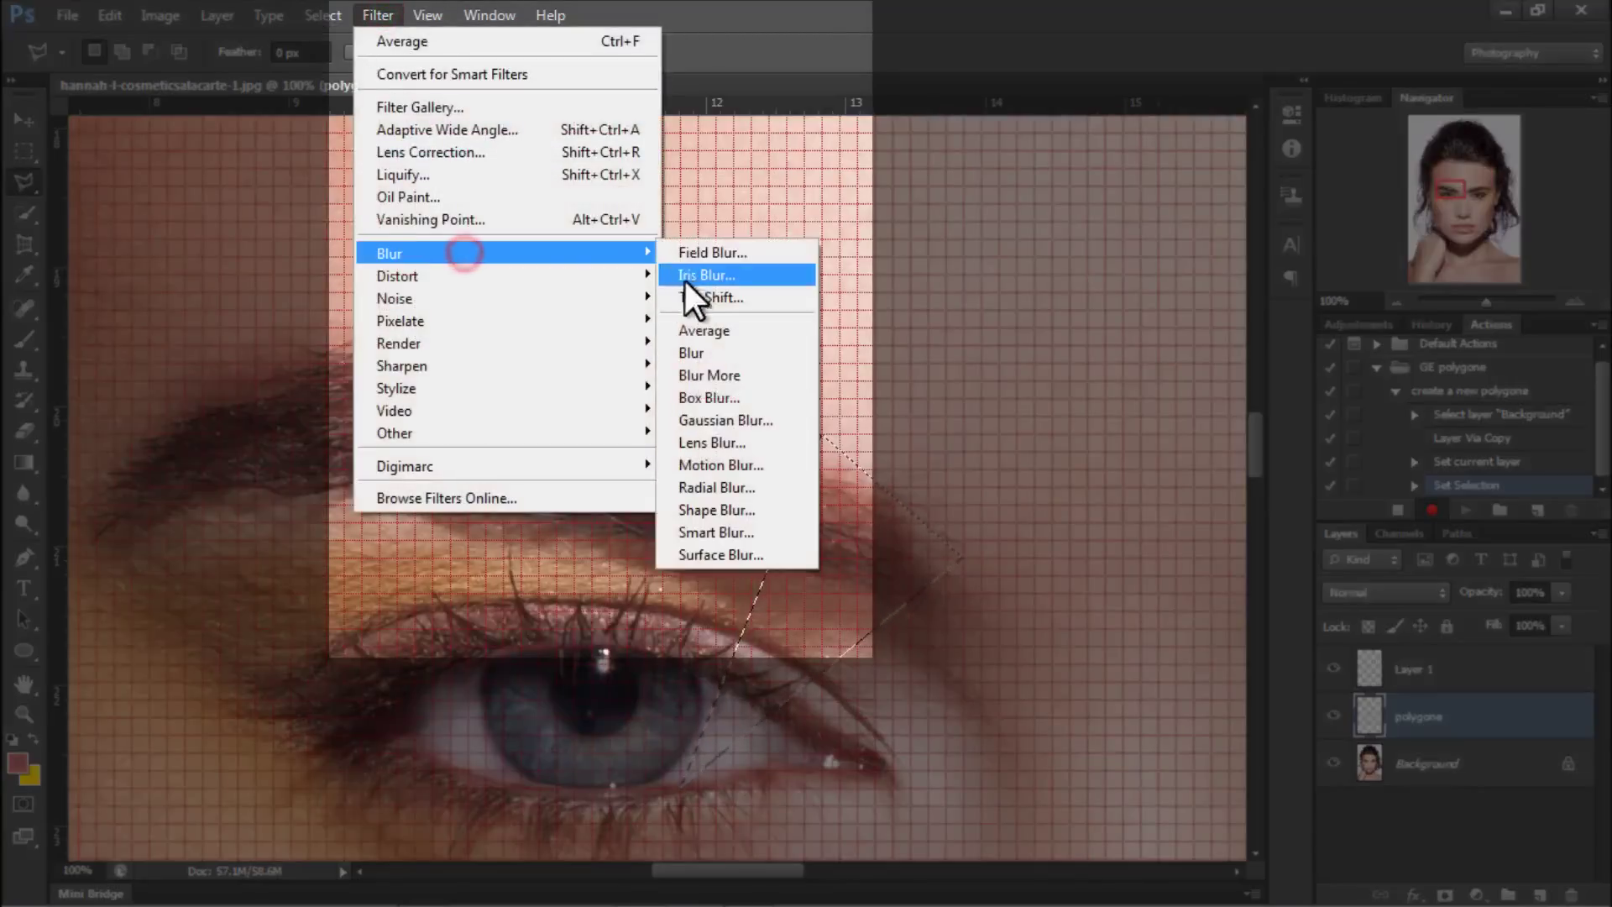
pyautogui.click(698, 333)
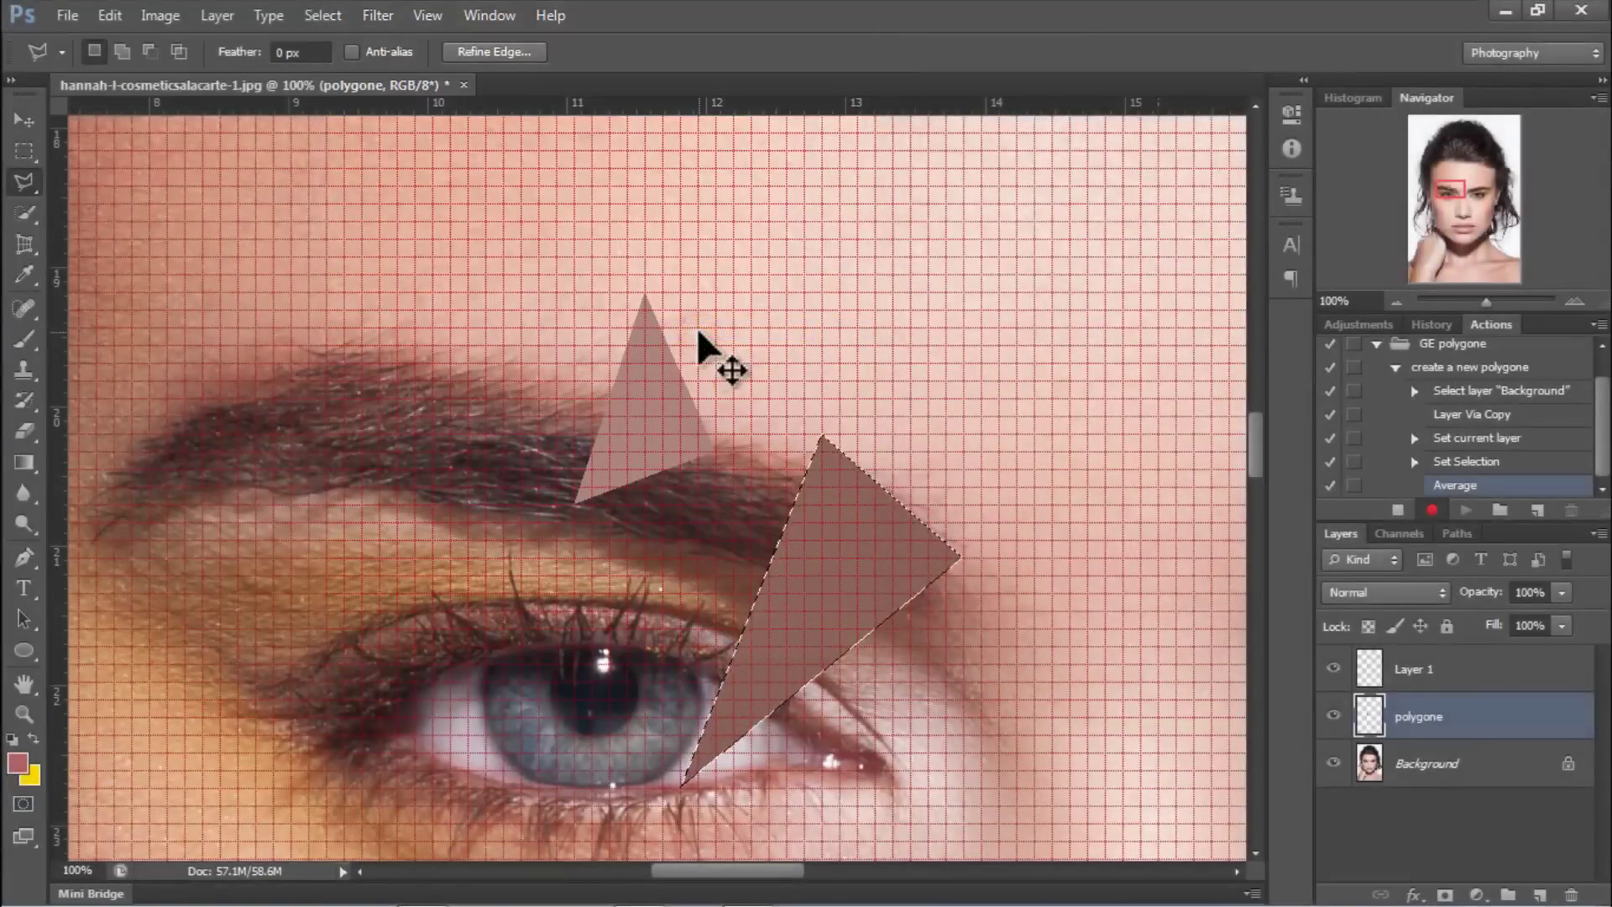
pyautogui.hotkey('ctrl', 'd')
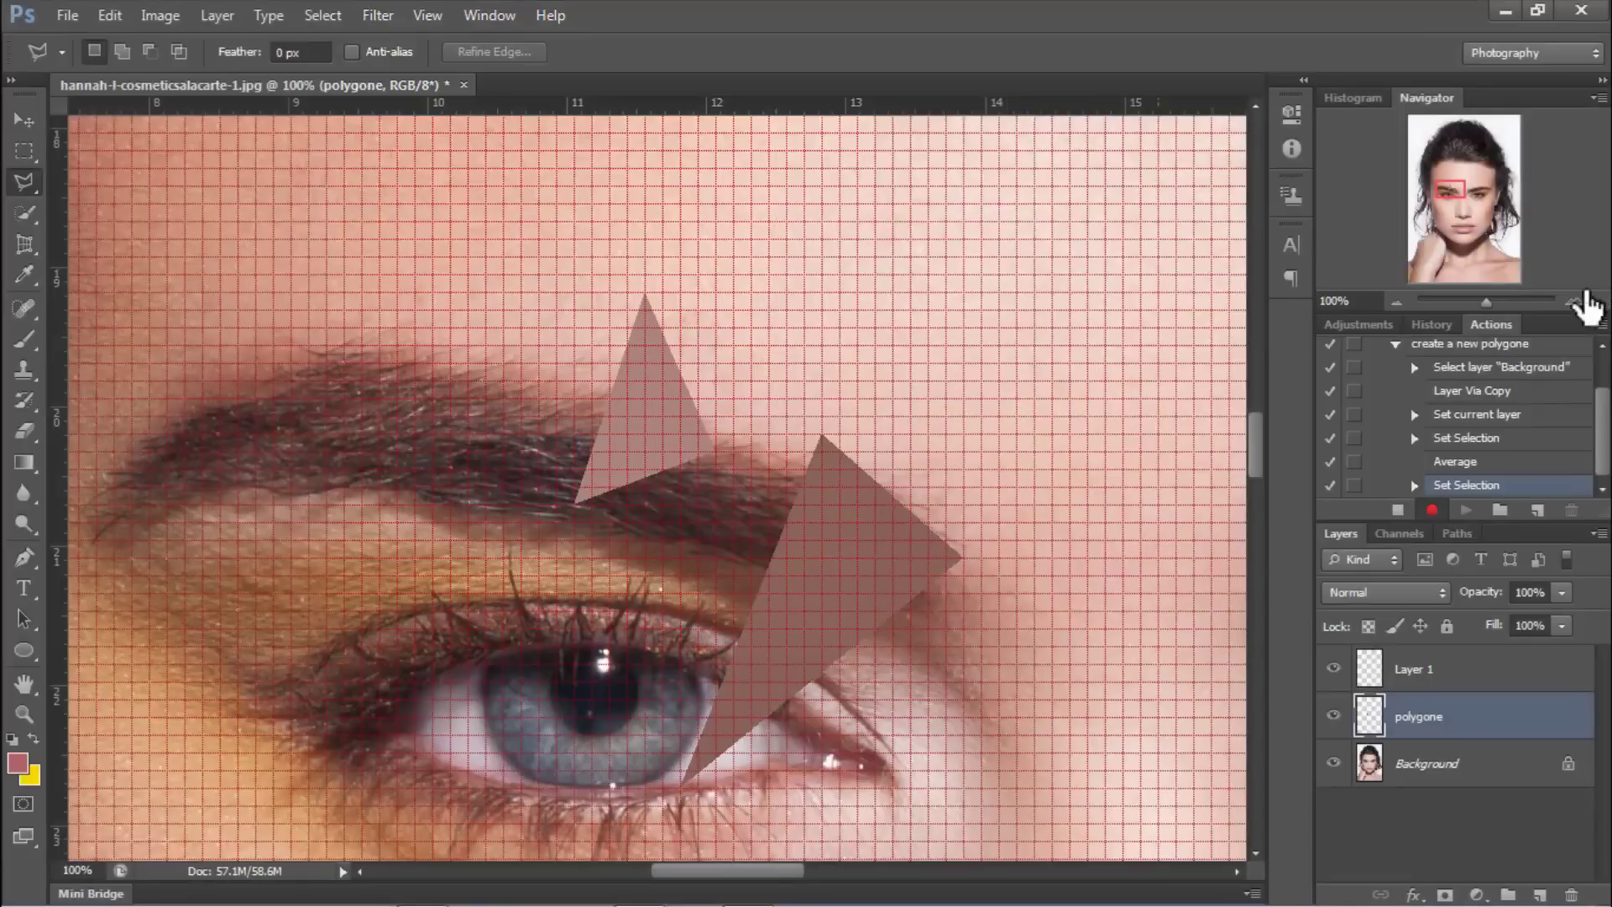
pyautogui.click(1397, 509)
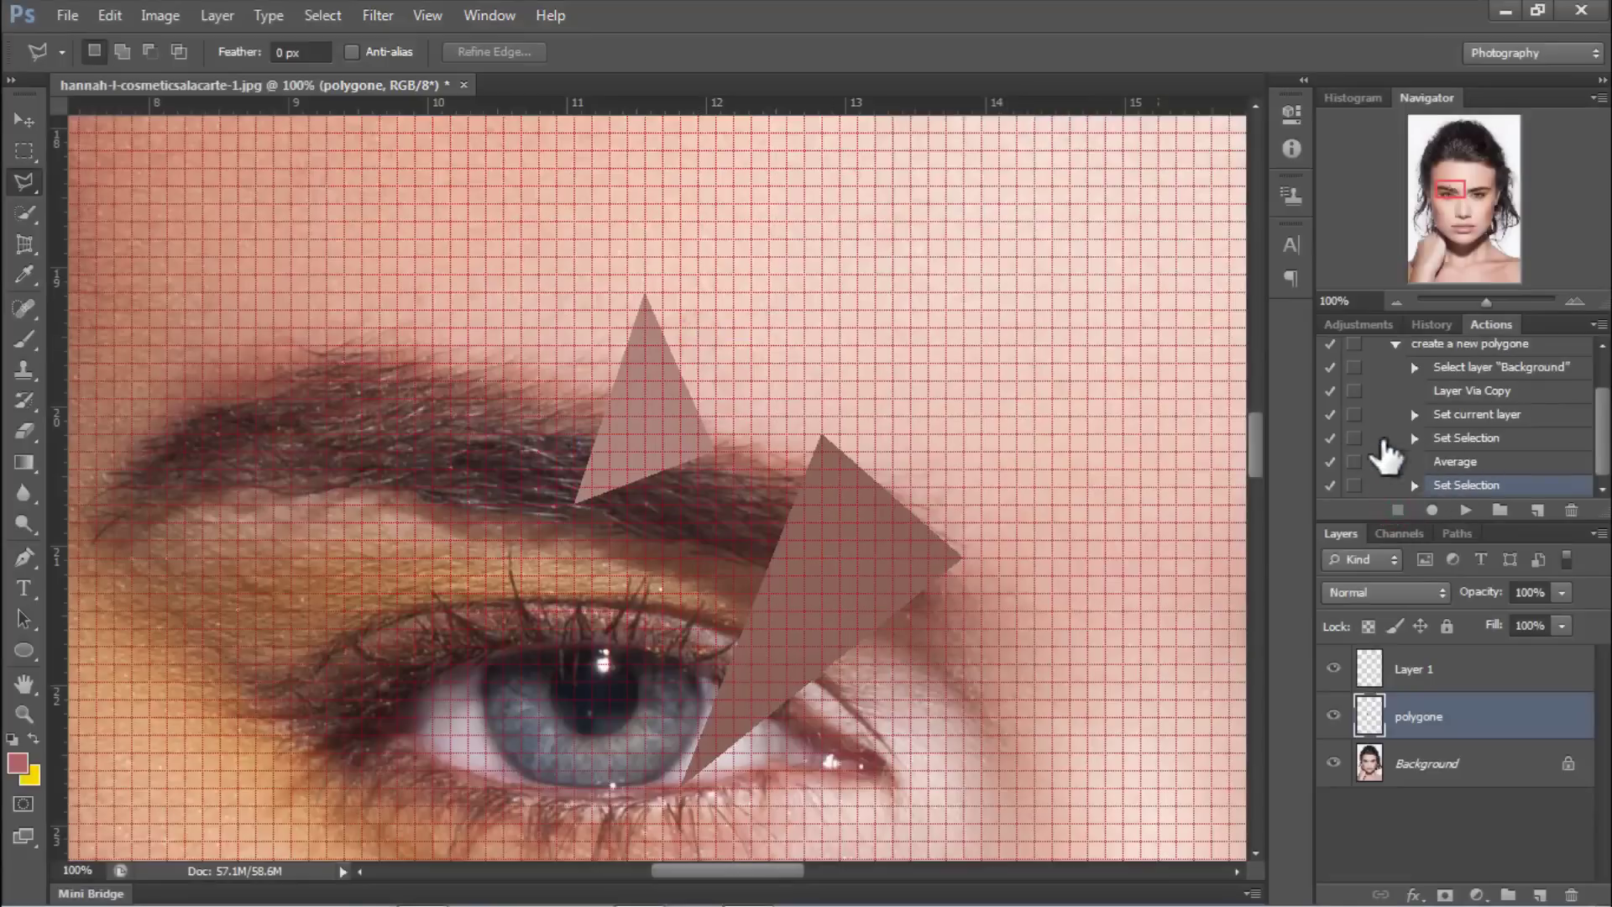